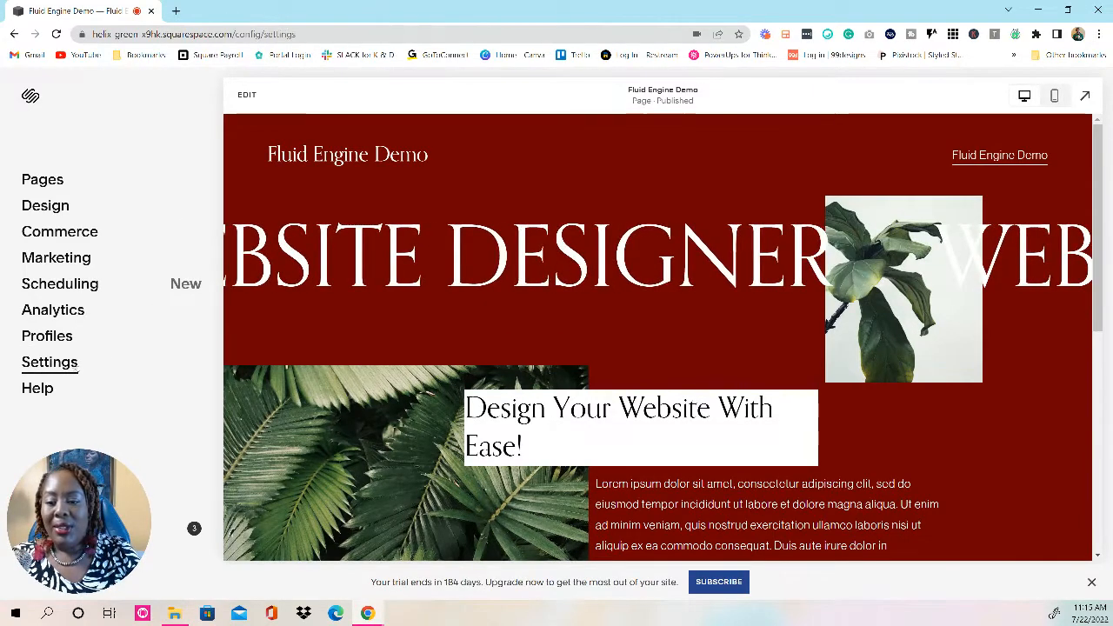
Examine the Fluid Engine options in the site's Circle Labs settings and return to the site's home menu
click(74, 365)
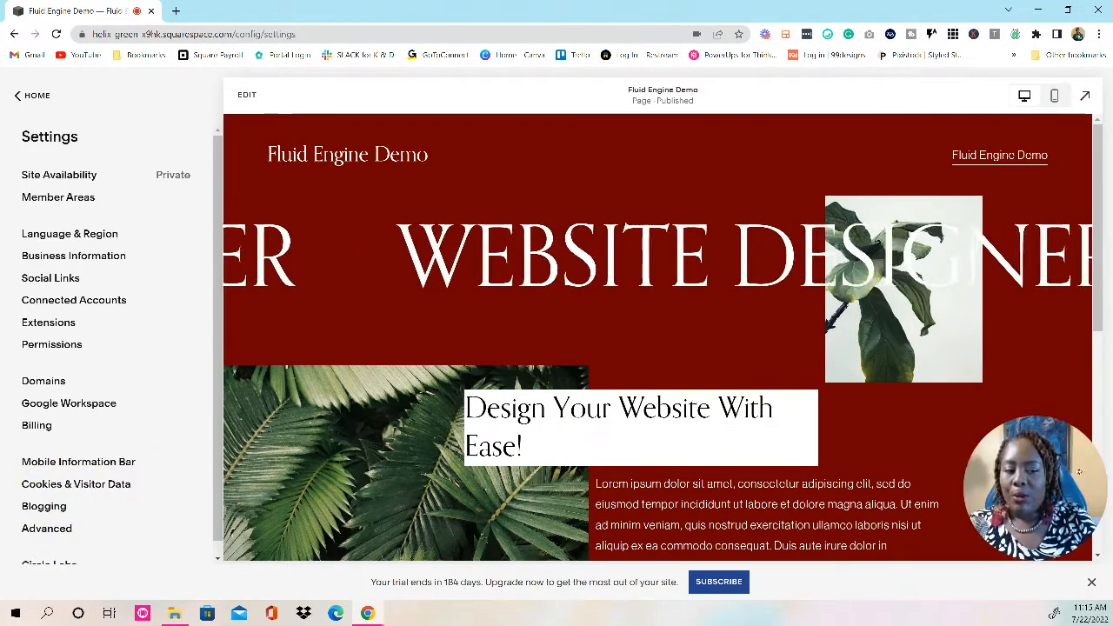
scroll(86, 377, down, 1)
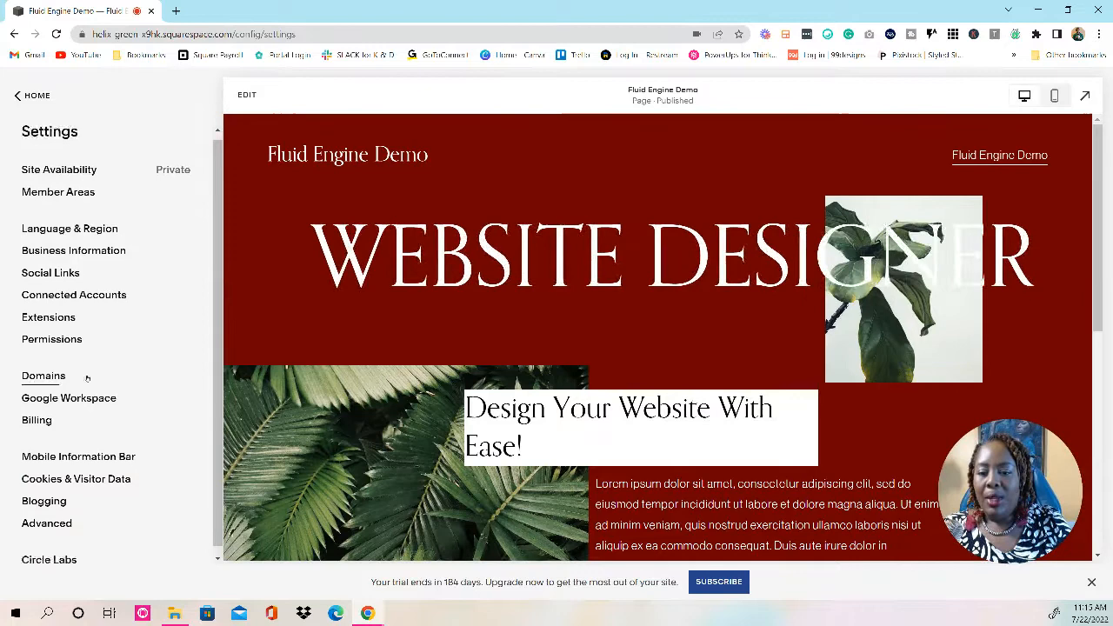
click(49, 559)
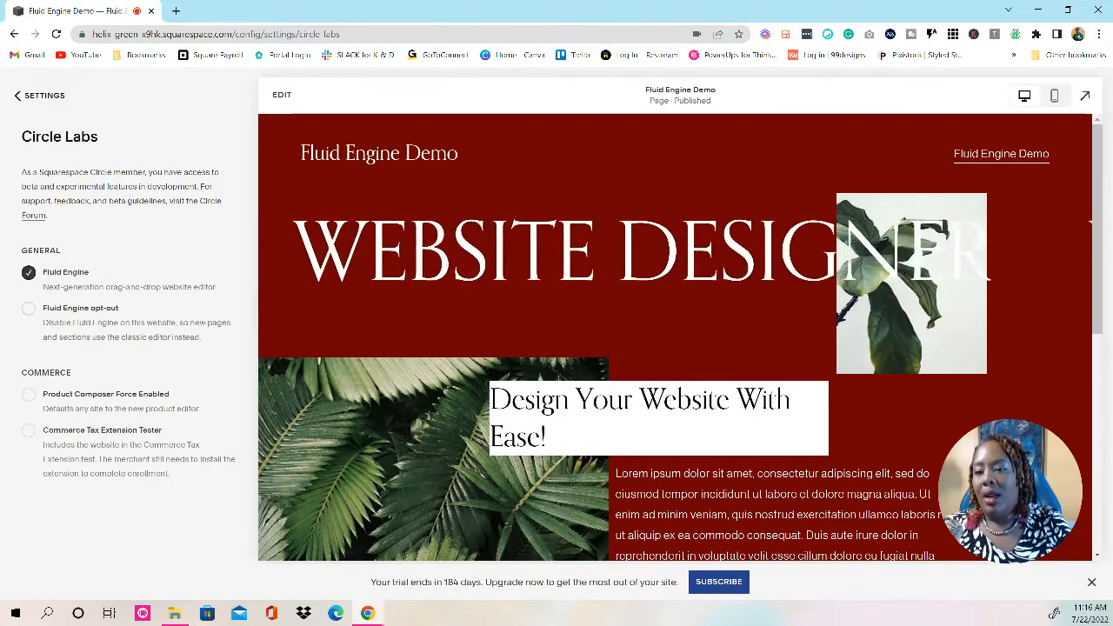
click(39, 97)
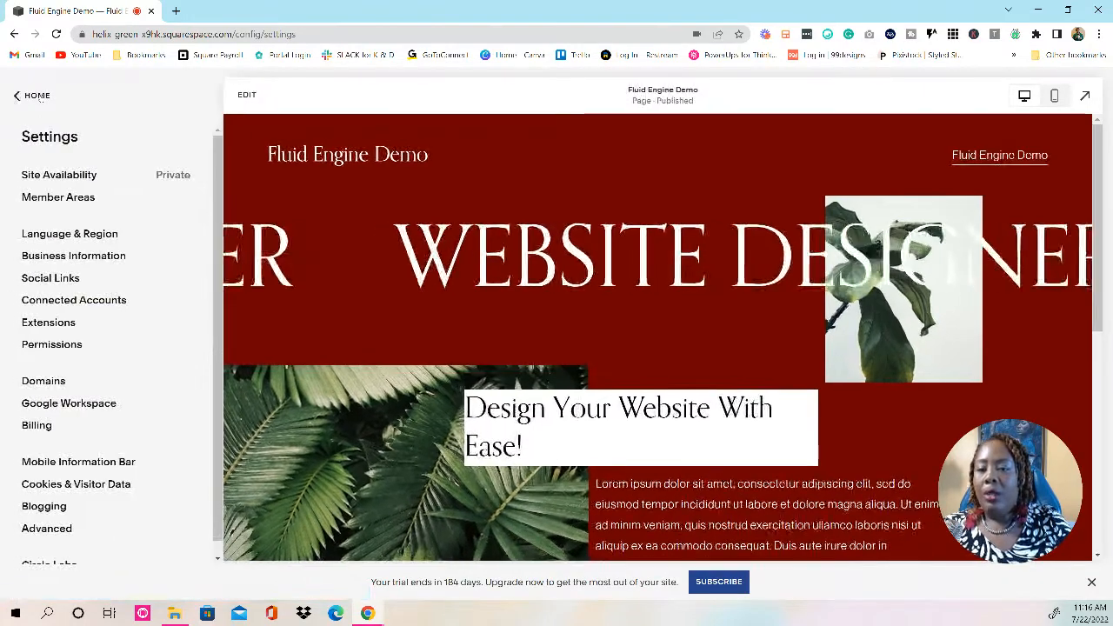
click(13, 96)
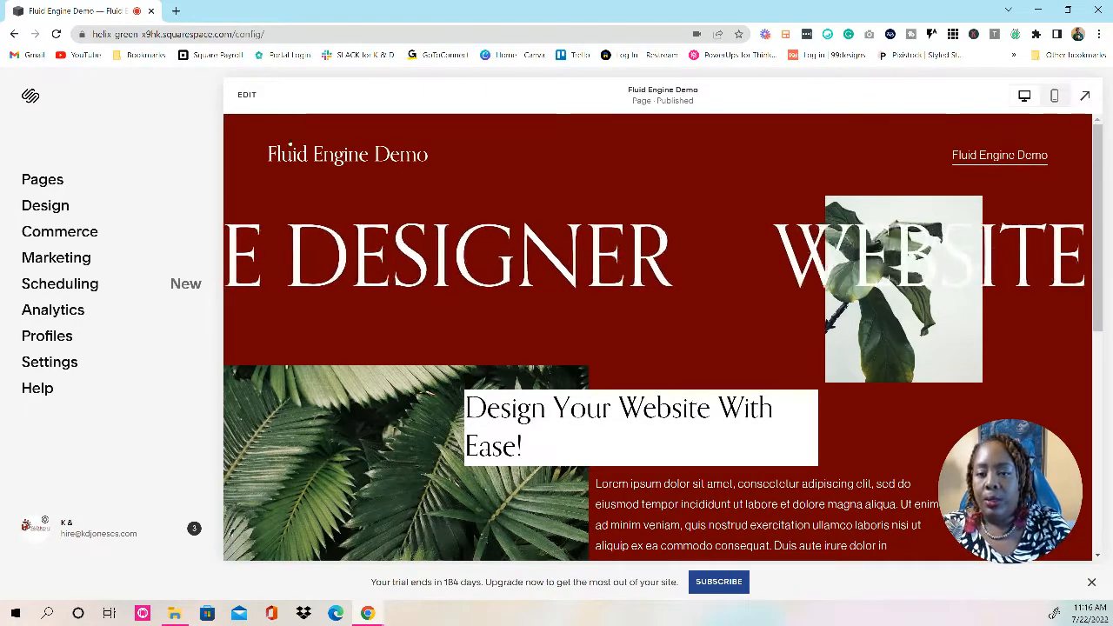
Start editing the Fluid Engine Demo page, and move the plant image in front of the scrolling text and back behind it
click(247, 96)
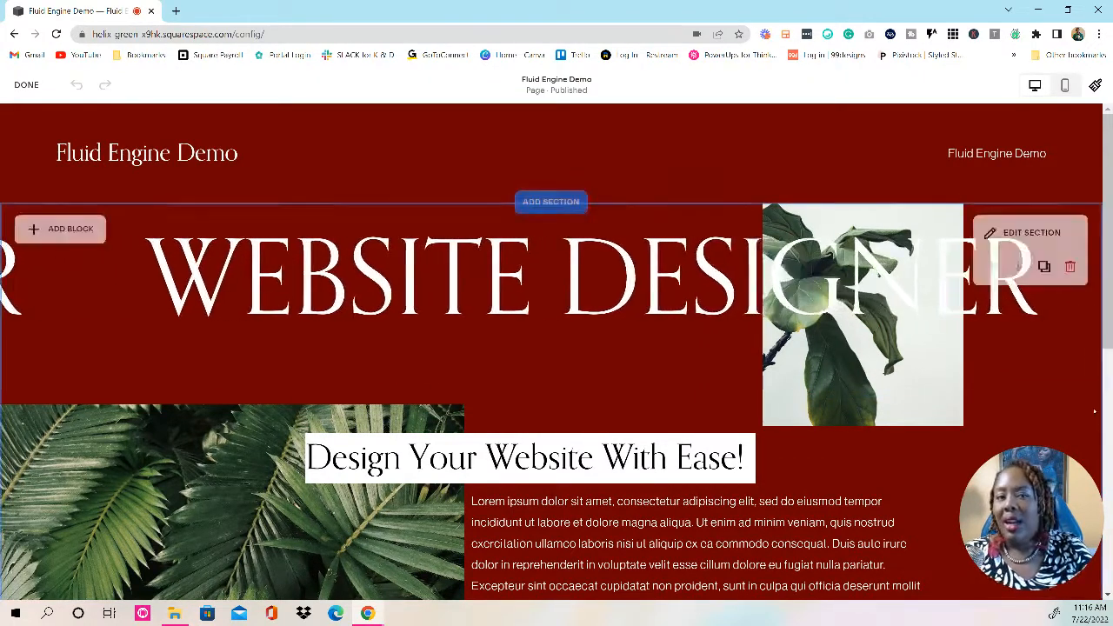
scroll(1088, 408, down, 1)
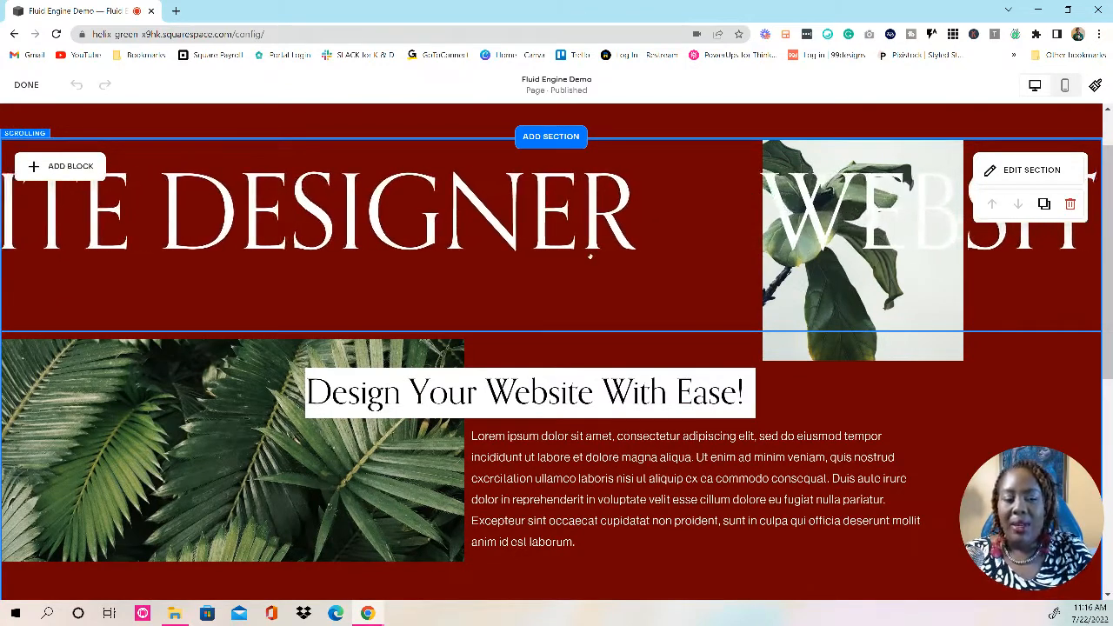
click(871, 354)
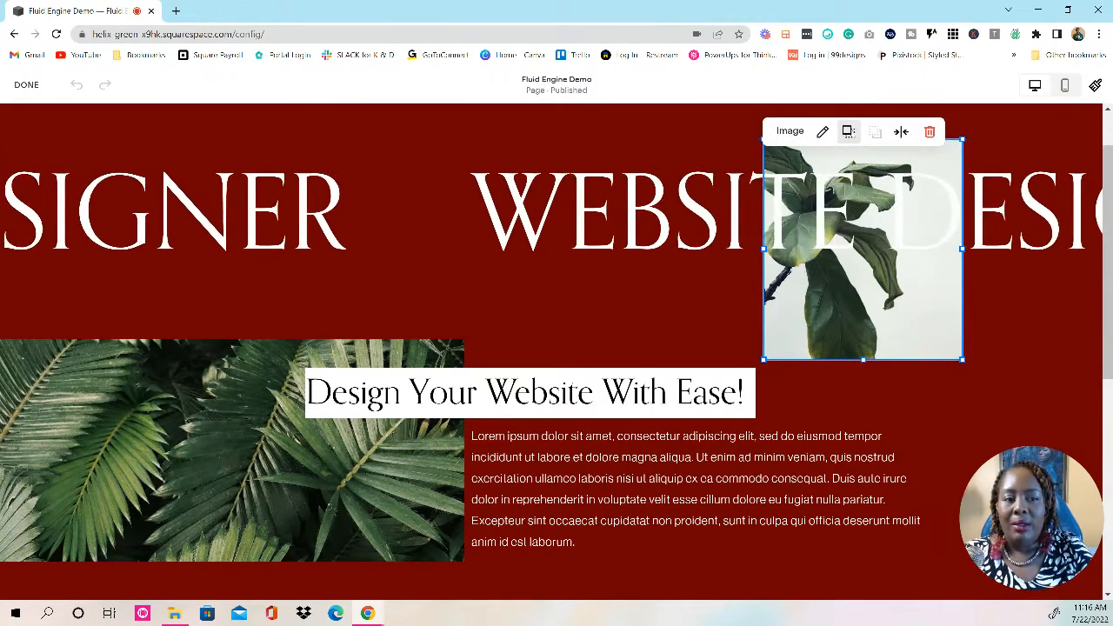
click(849, 133)
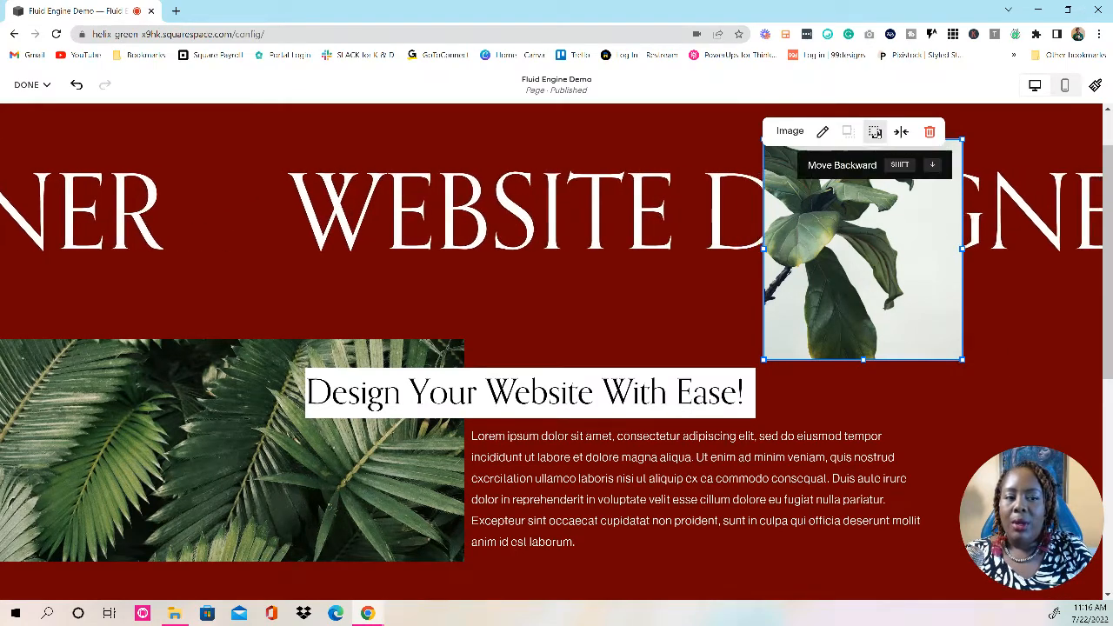
click(874, 131)
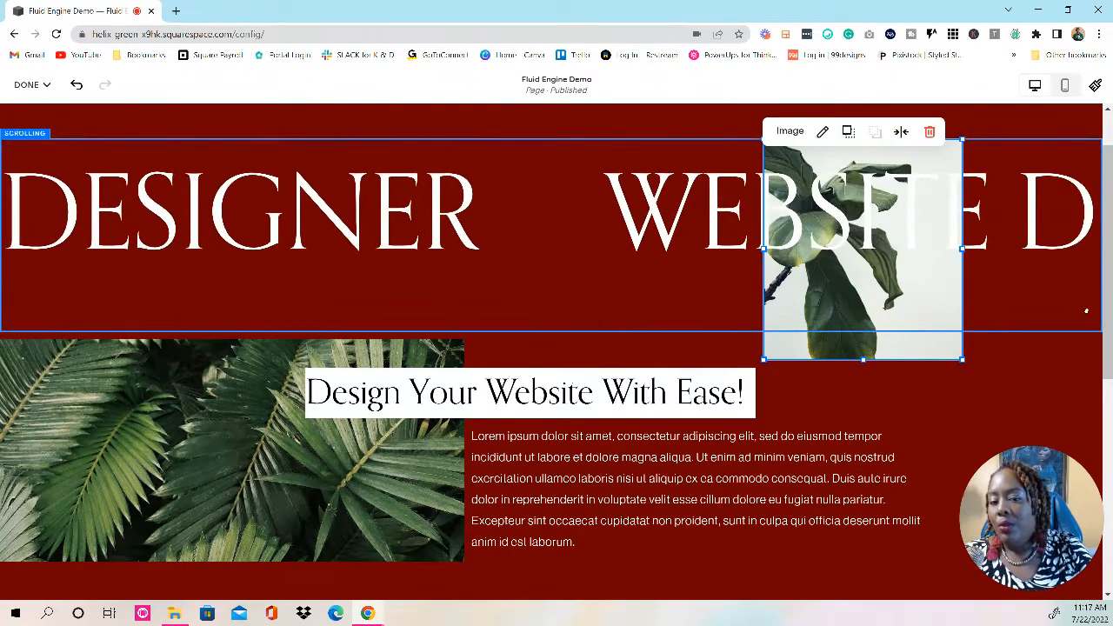
Move the "Design Your Website With Ease!" heading directly above the paragraph, and from there to the space above the fern image
scroll(608, 313, down, 1)
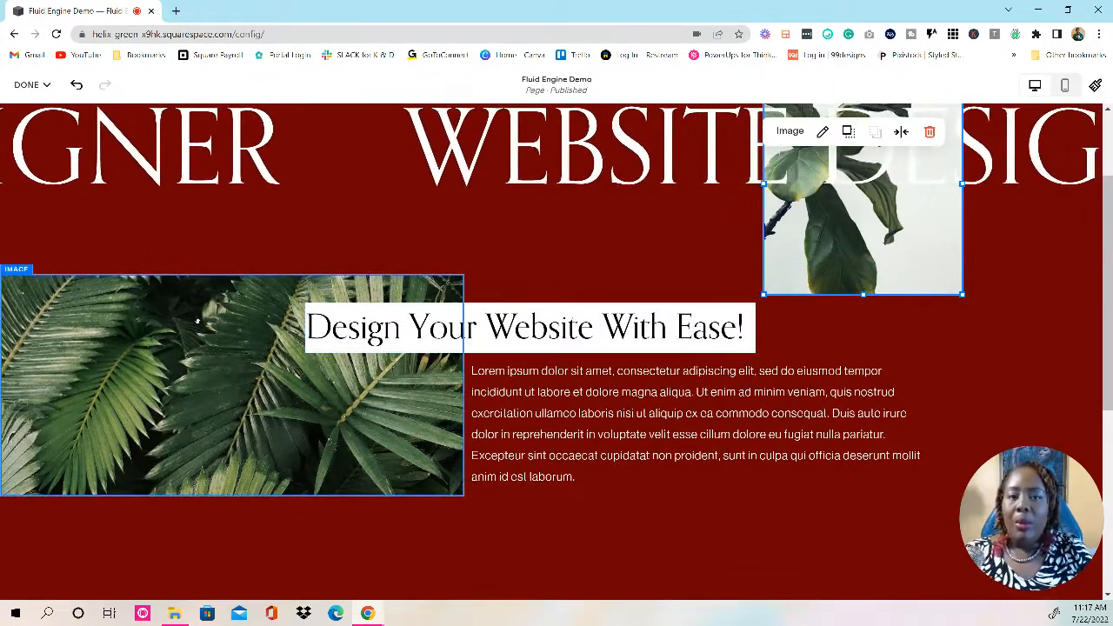
scroll(1047, 316, up, 1)
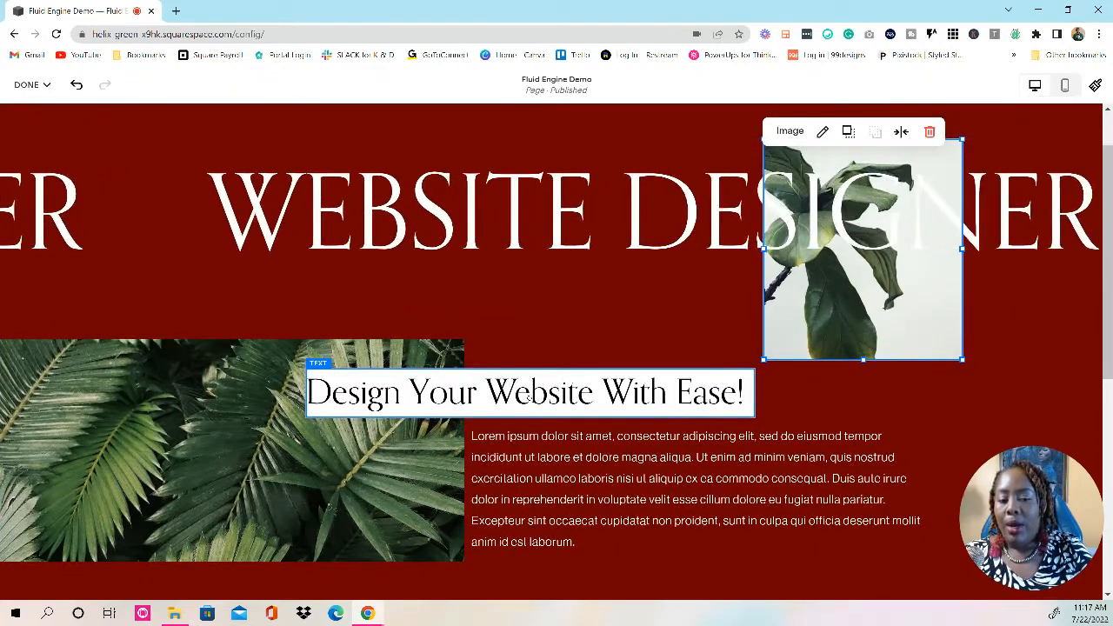
drag(527, 397, 700, 396)
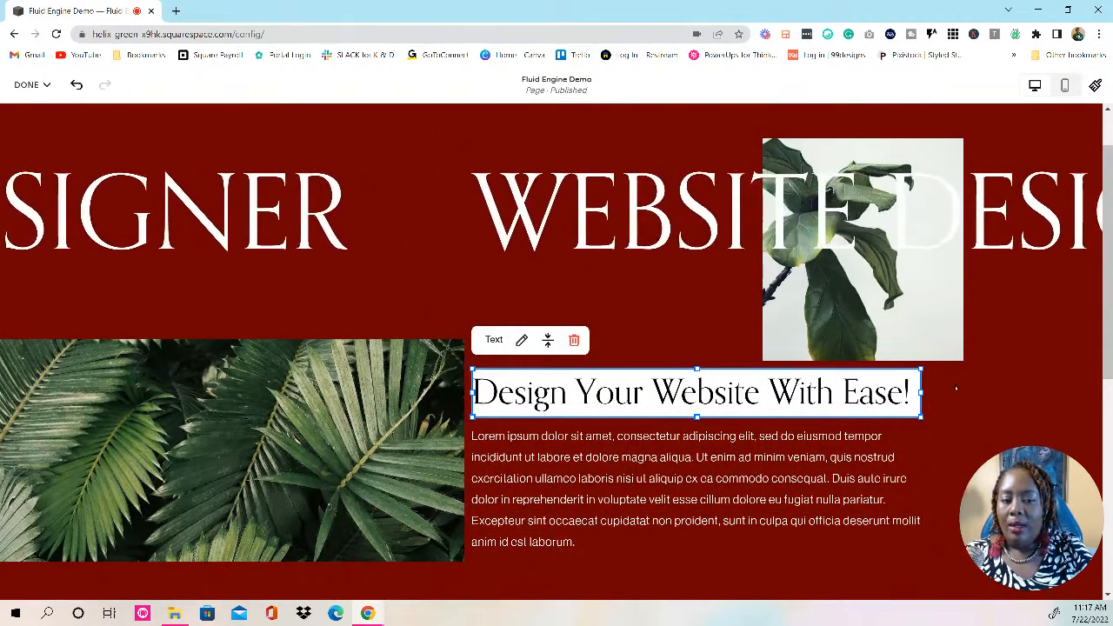
click(955, 387)
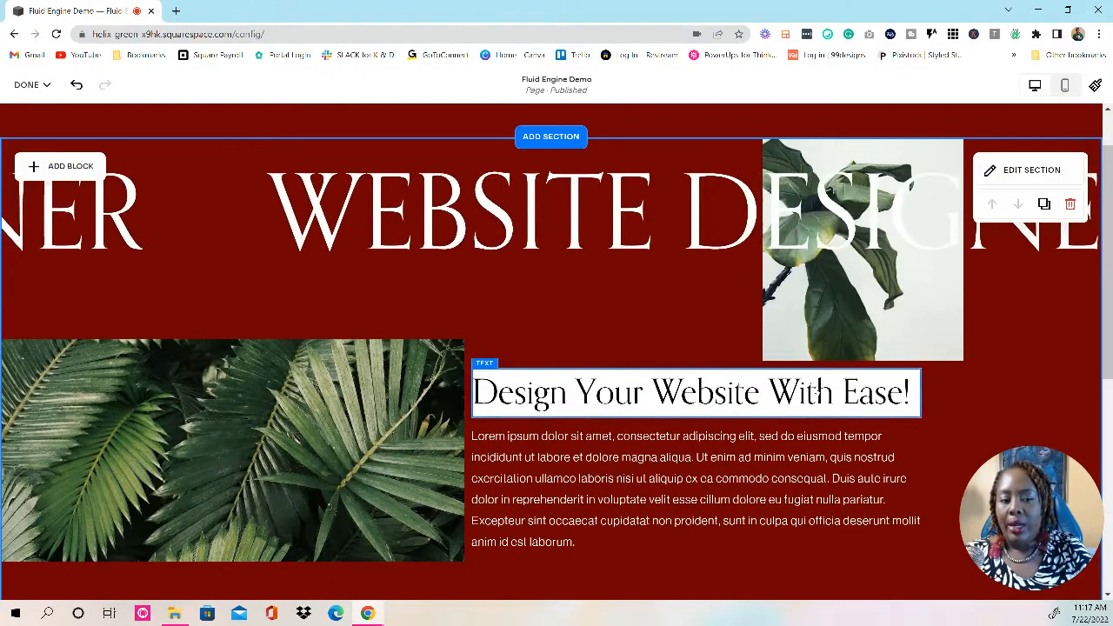
drag(817, 380, 420, 295)
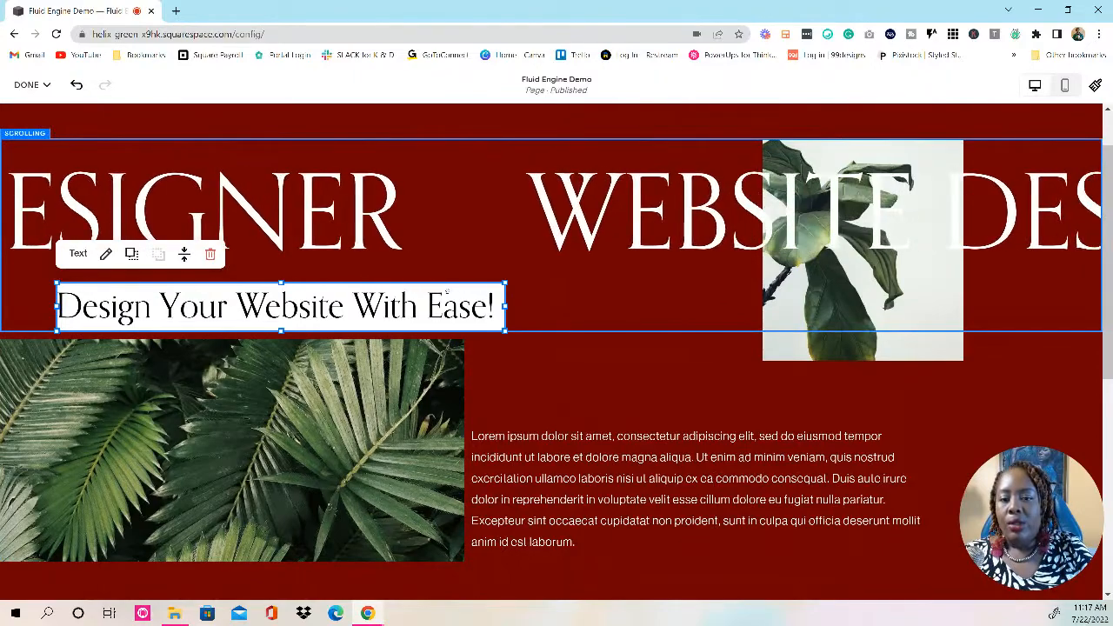
drag(461, 290, 527, 297)
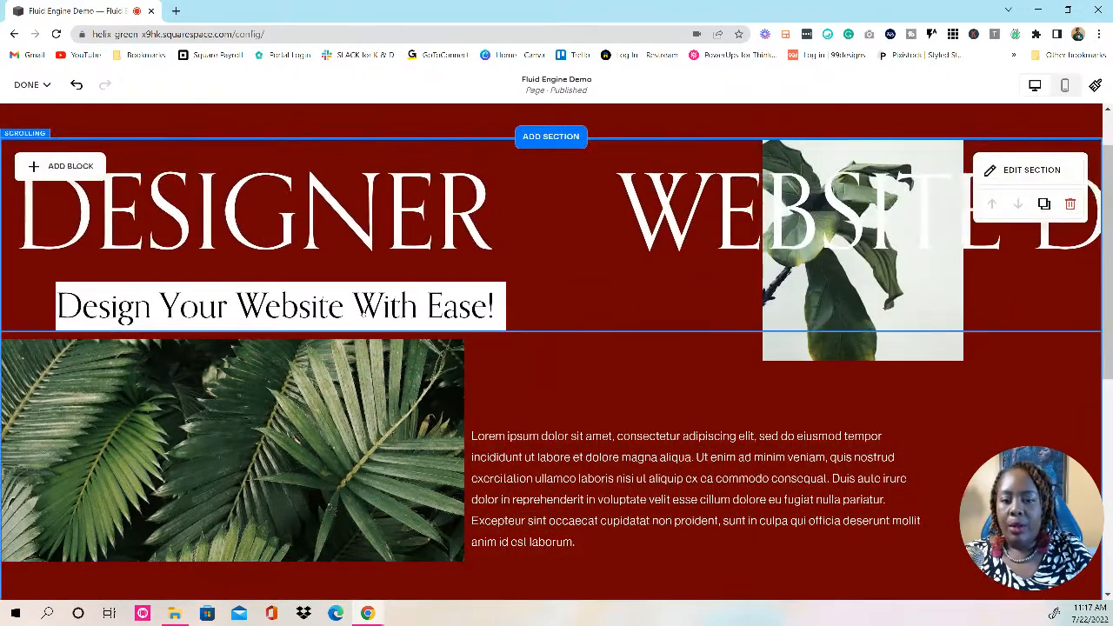
Send the "Website Designer" scrolling block backward behind the plant image and shorten it by one grid row
drag(427, 326, 407, 269)
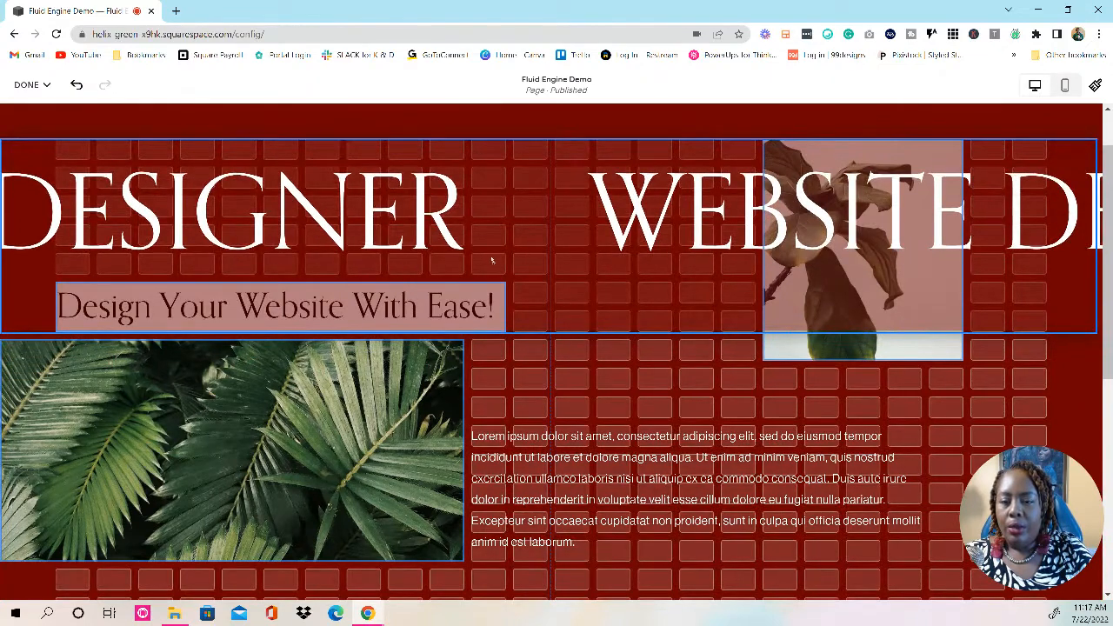
drag(553, 252, 552, 252)
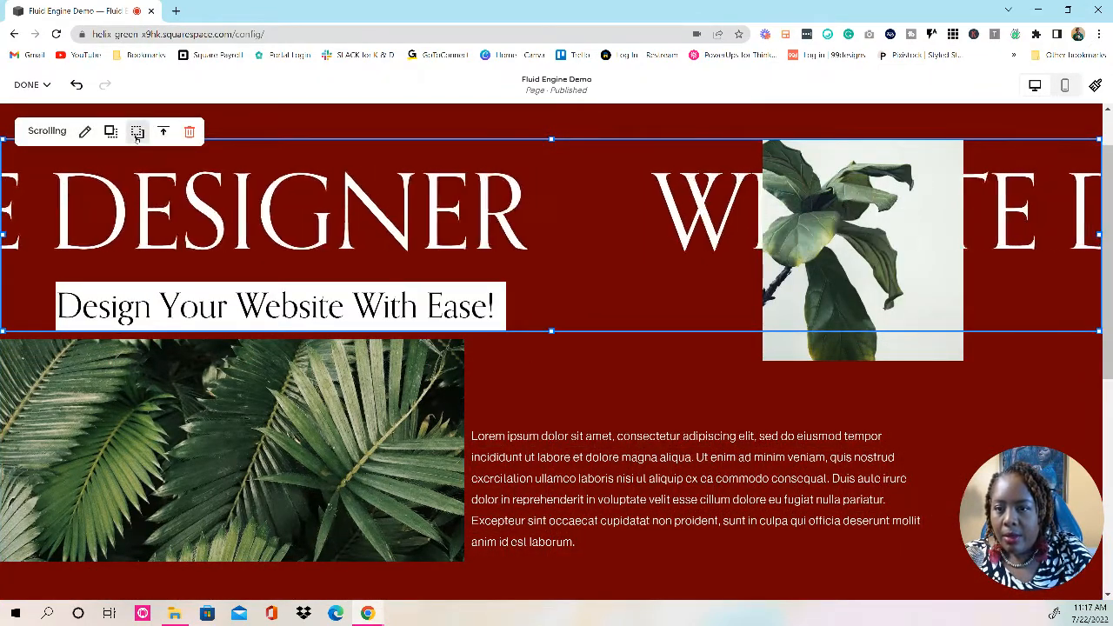
drag(172, 310, 252, 300)
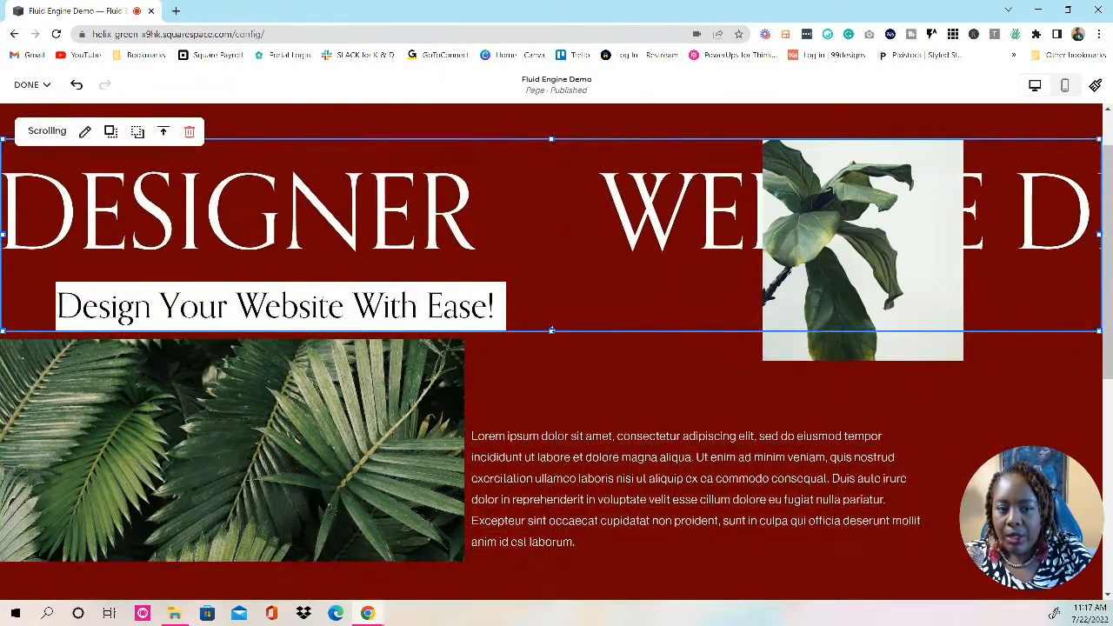
drag(551, 332, 549, 263)
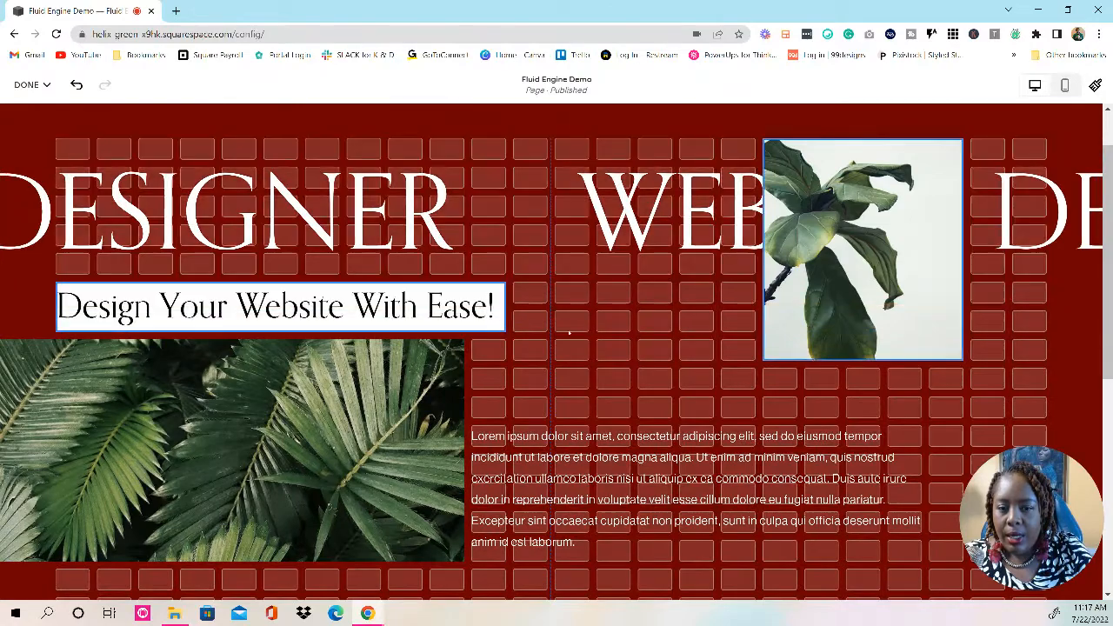
click(567, 332)
Move the "Design Your Website With Ease!" heading back down above the paragraph so it overlaps the fern image's edge
drag(462, 338, 639, 416)
click(1035, 381)
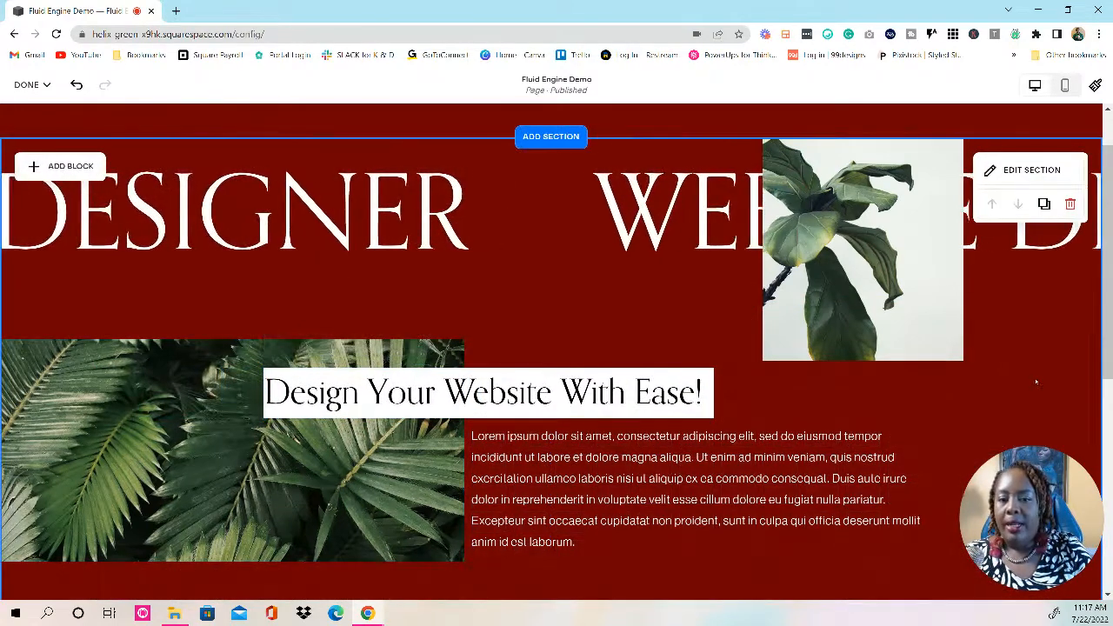
click(711, 391)
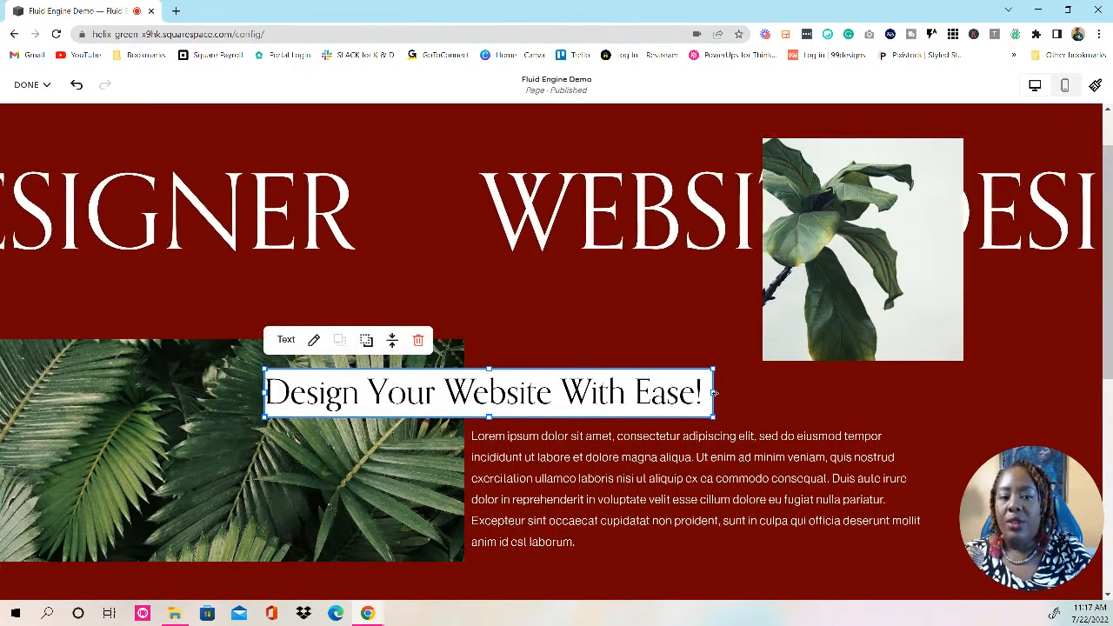
mouse_move(713, 392)
mouse_down()
mouse_move(993, 386)
mouse_move(709, 395)
mouse_up()
click(793, 394)
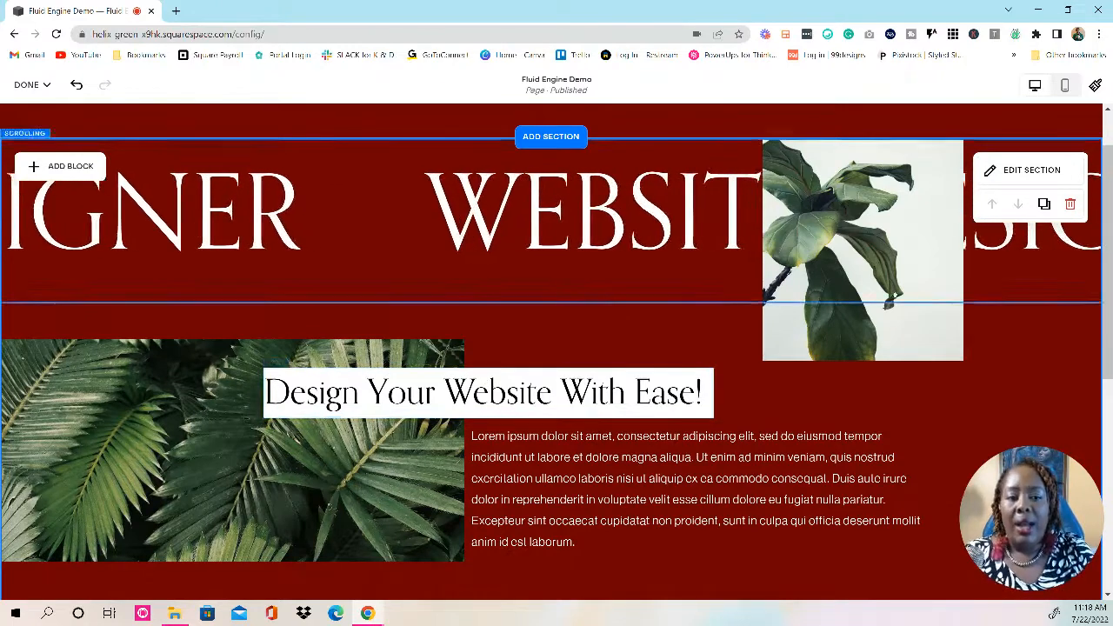
Move the plant image backward behind the scrolling text
click(846, 333)
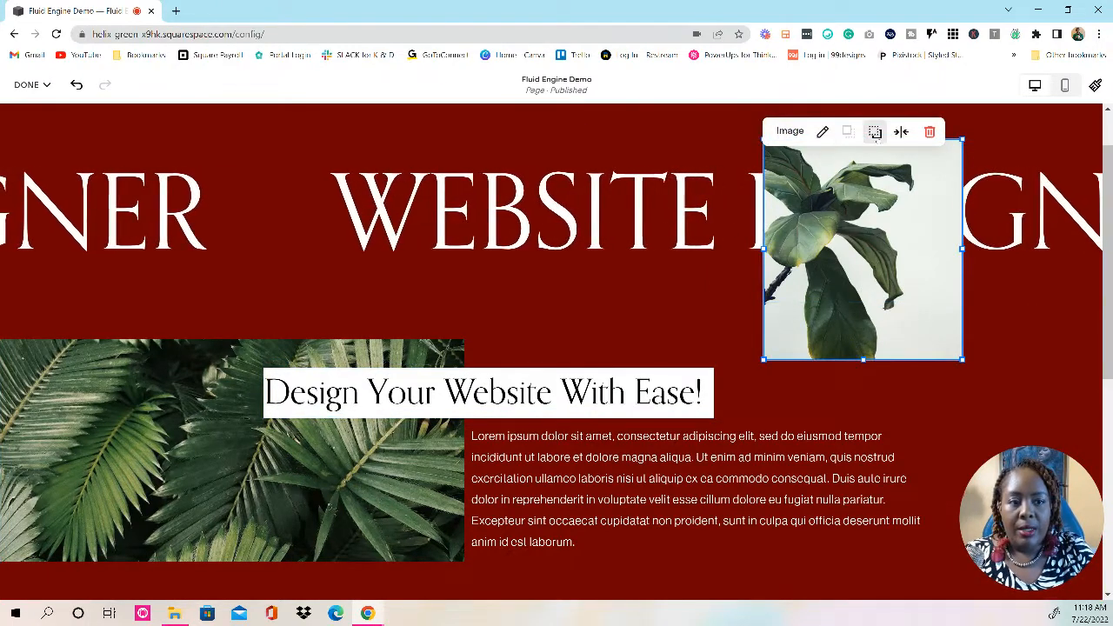
click(1023, 317)
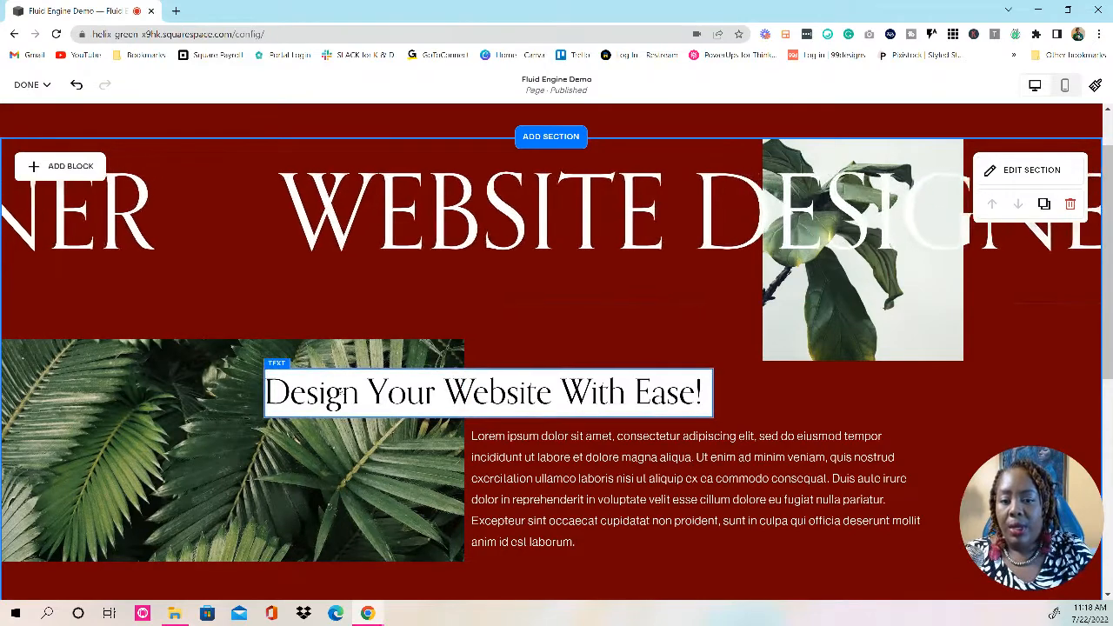
Turn off the background of the "Design Your Website With Ease!" heading
click(313, 393)
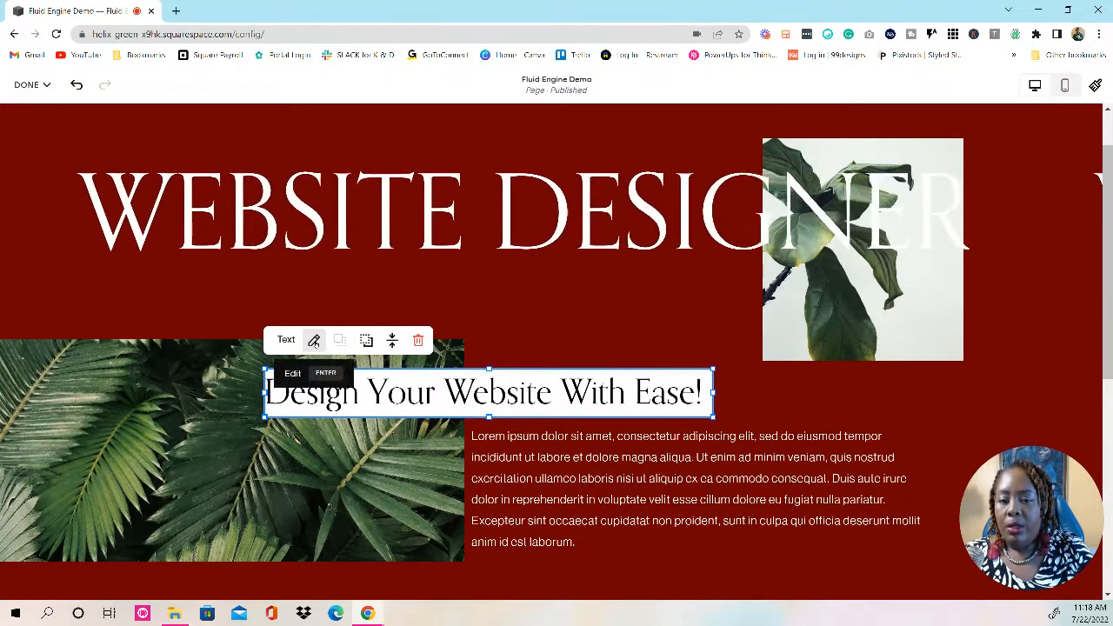
click(313, 340)
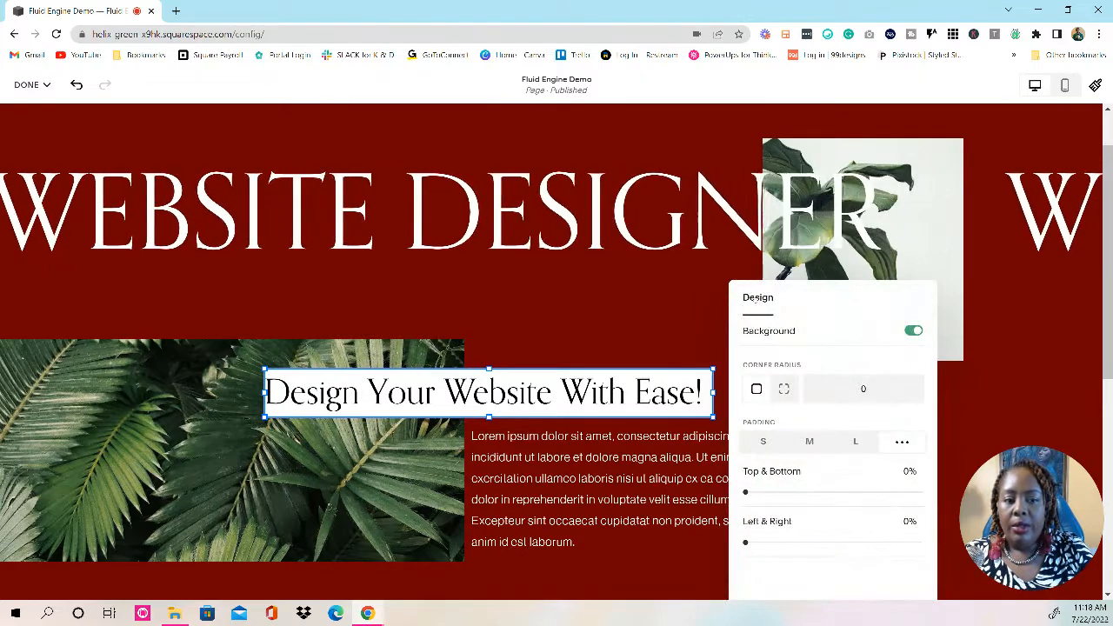
click(911, 331)
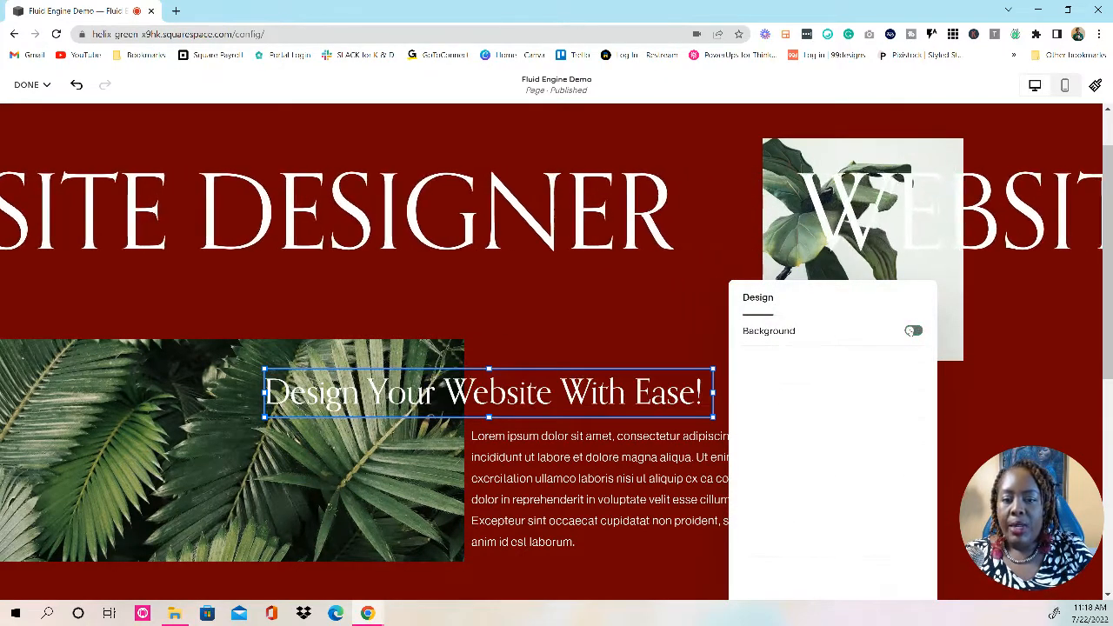
click(1051, 357)
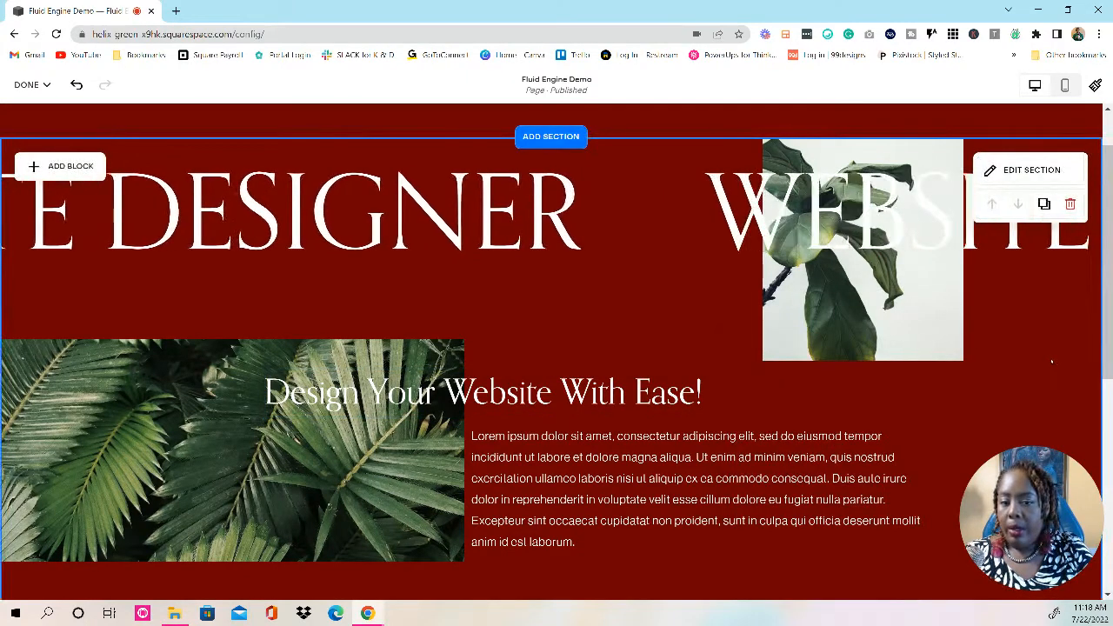
Turn the heading's background back on
click(431, 416)
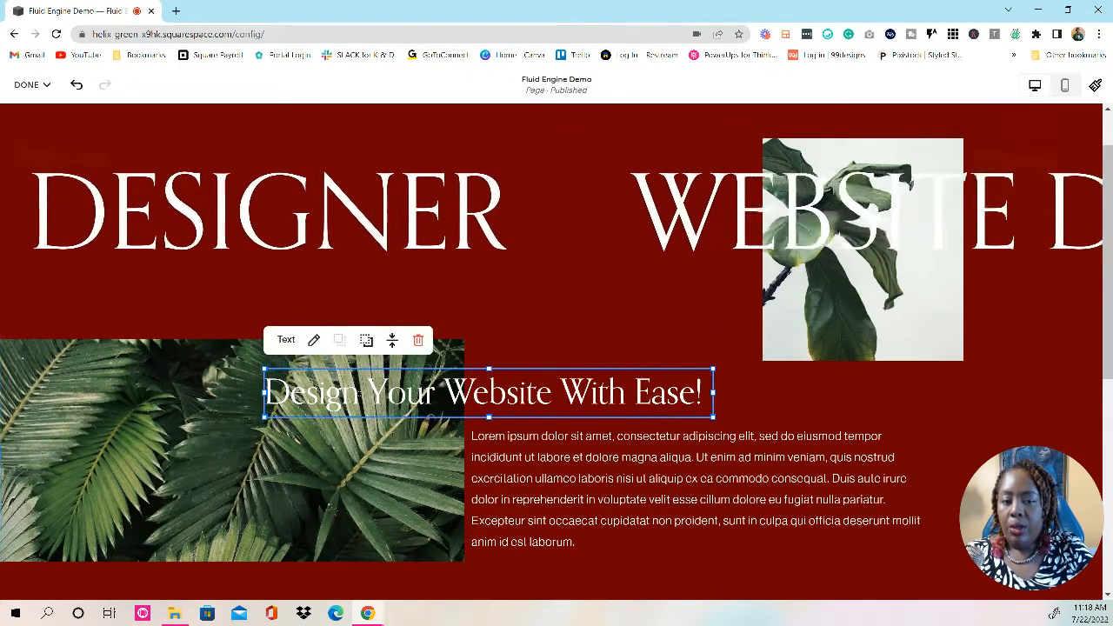
click(314, 341)
click(910, 330)
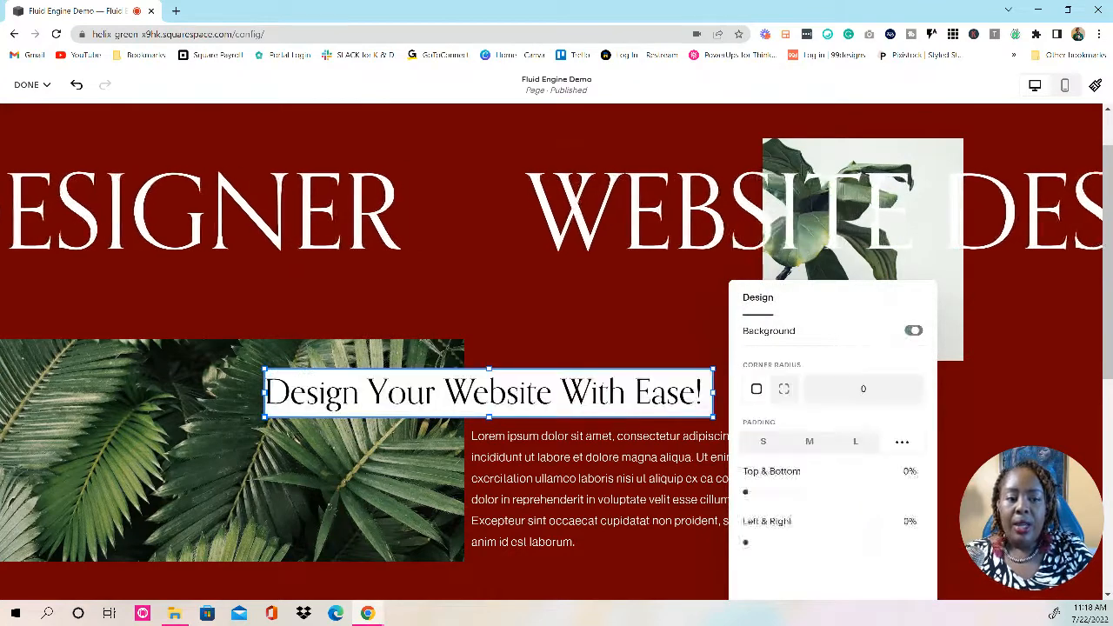
Try small and medium padding on the heading, and reset its custom padding to 0% top and bottom and 0% left and right
click(763, 441)
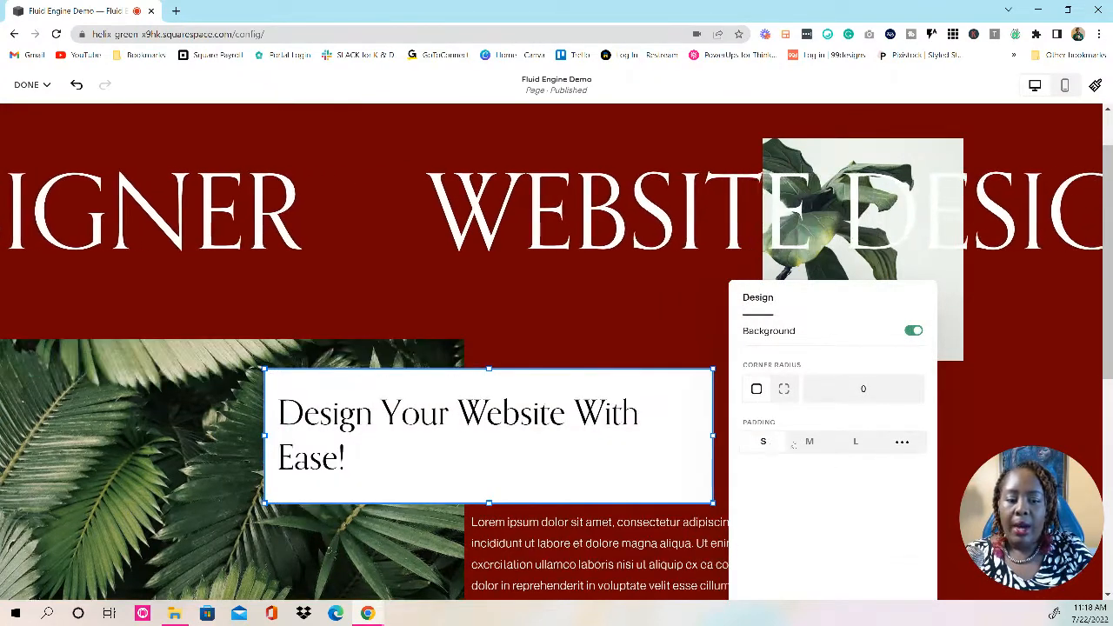
click(824, 443)
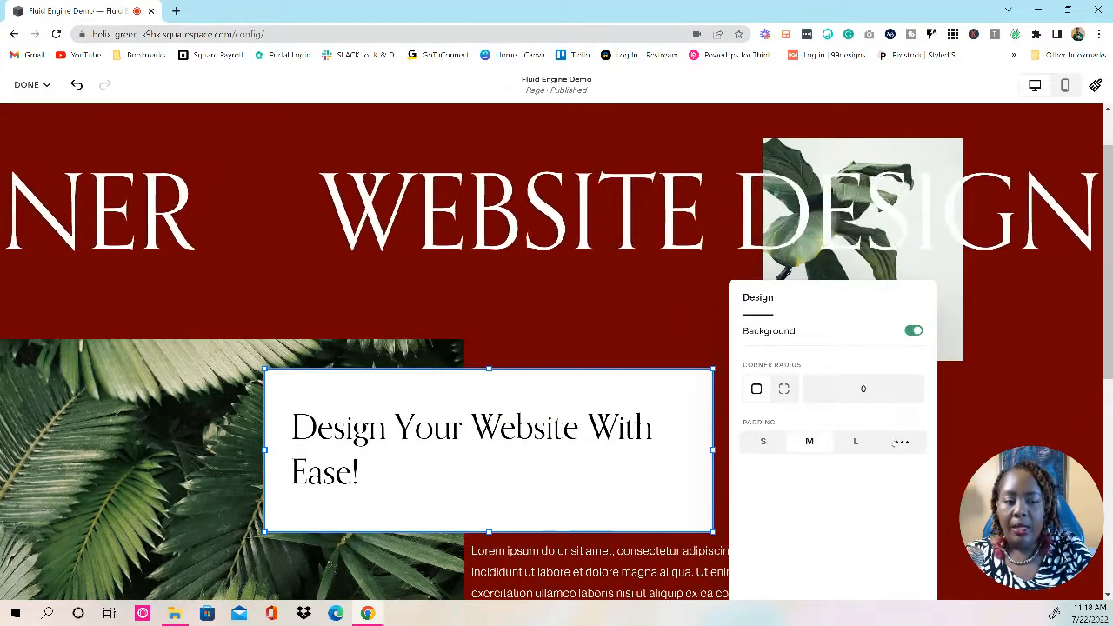
click(899, 442)
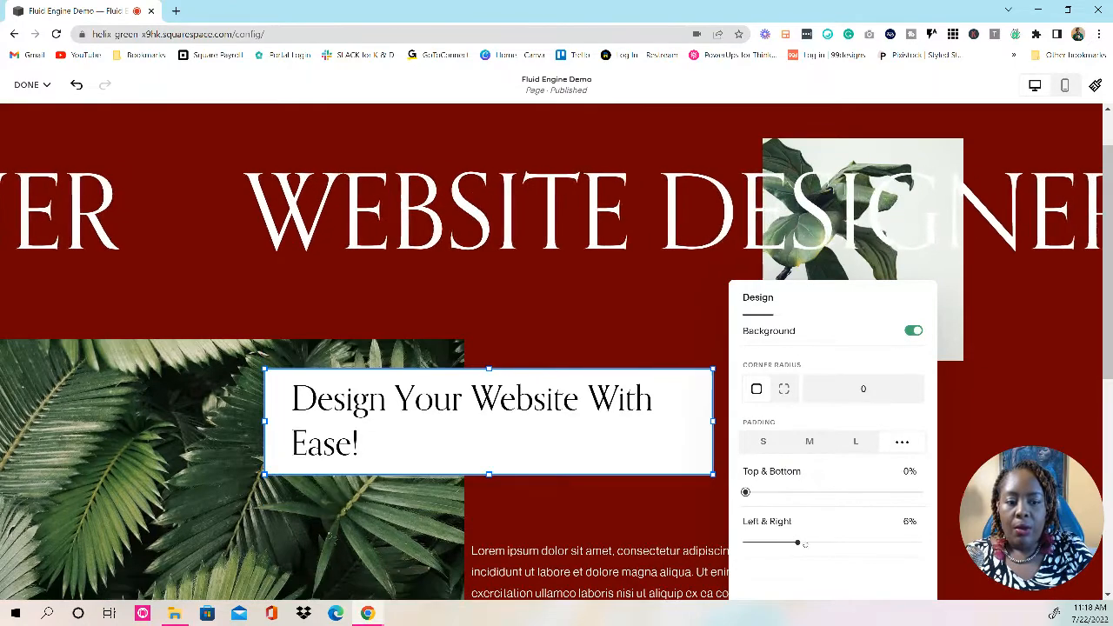
drag(803, 543, 745, 544)
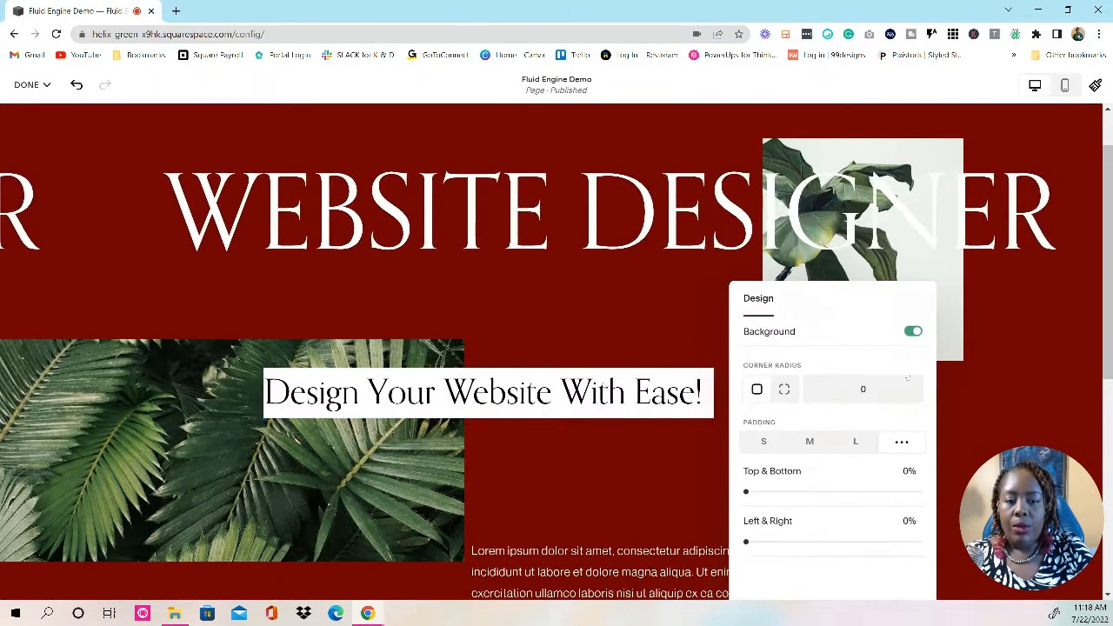
Move the lorem ipsum paragraph up so it sits directly beneath the "Design Your Website With Ease!" heading
click(979, 405)
scroll(889, 345, down, 2)
drag(732, 483, 730, 369)
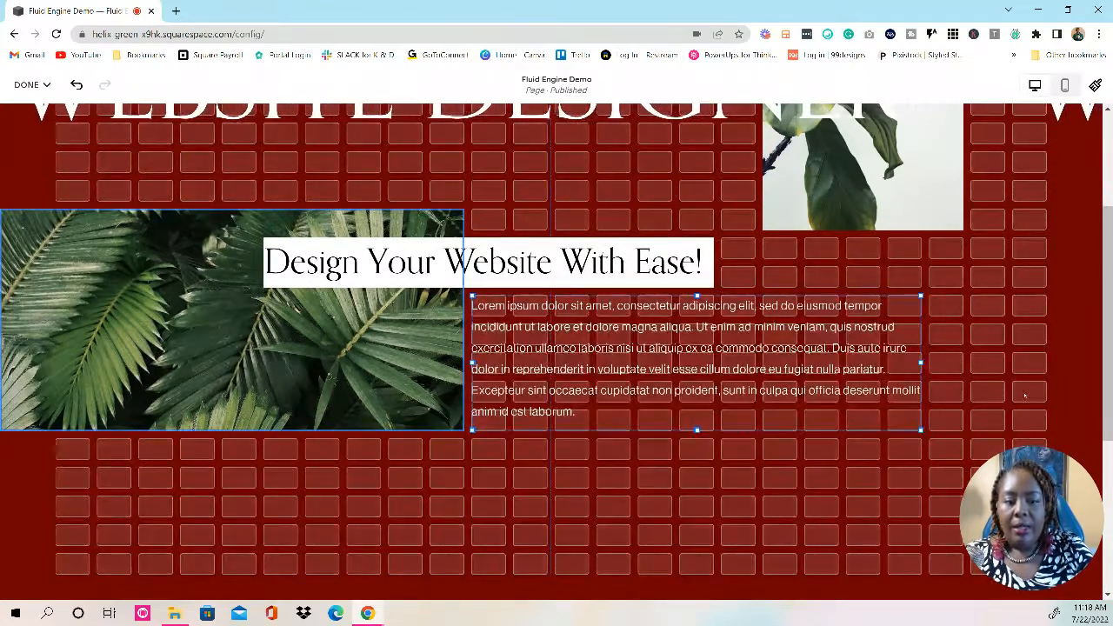
Move the scrolling "Website Designer" text block down one grid row
scroll(146, 350, down, 2)
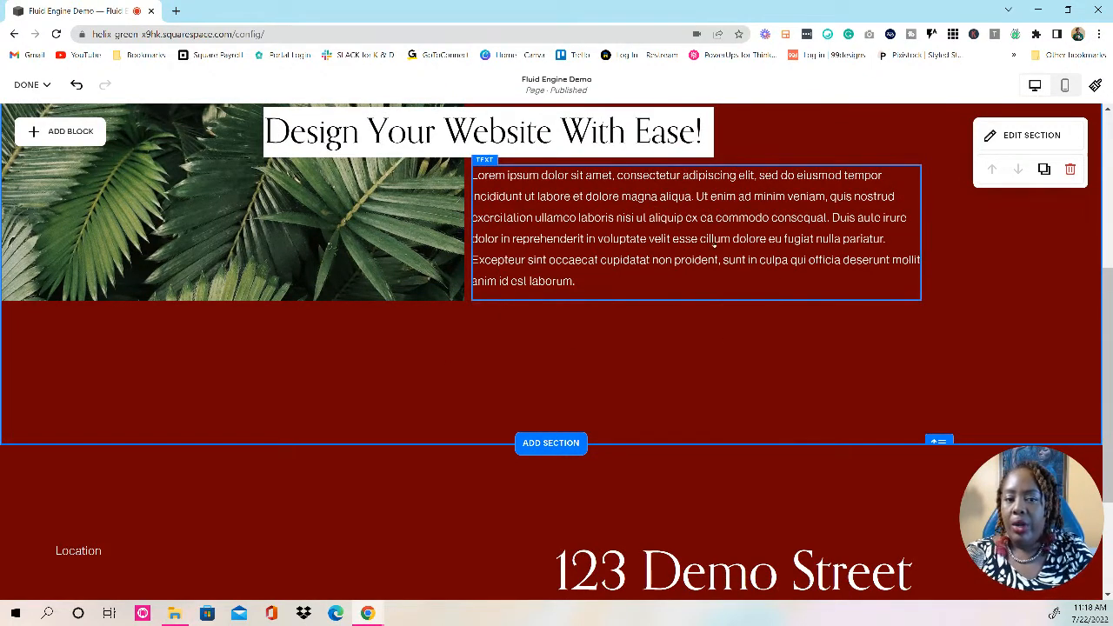
scroll(956, 298, up, 5)
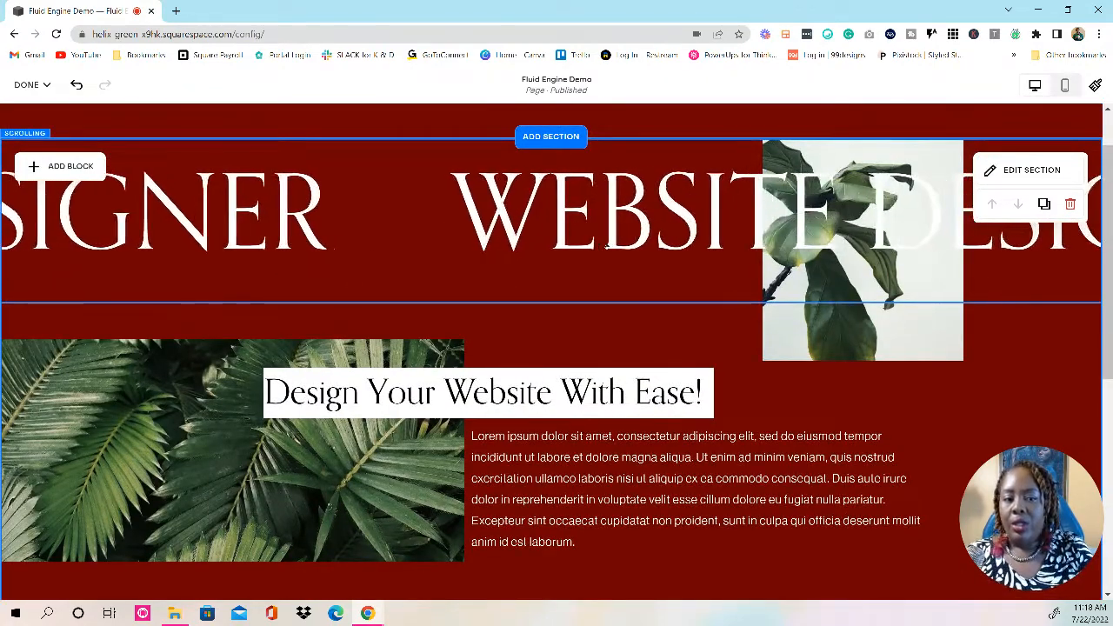
drag(558, 232, 542, 259)
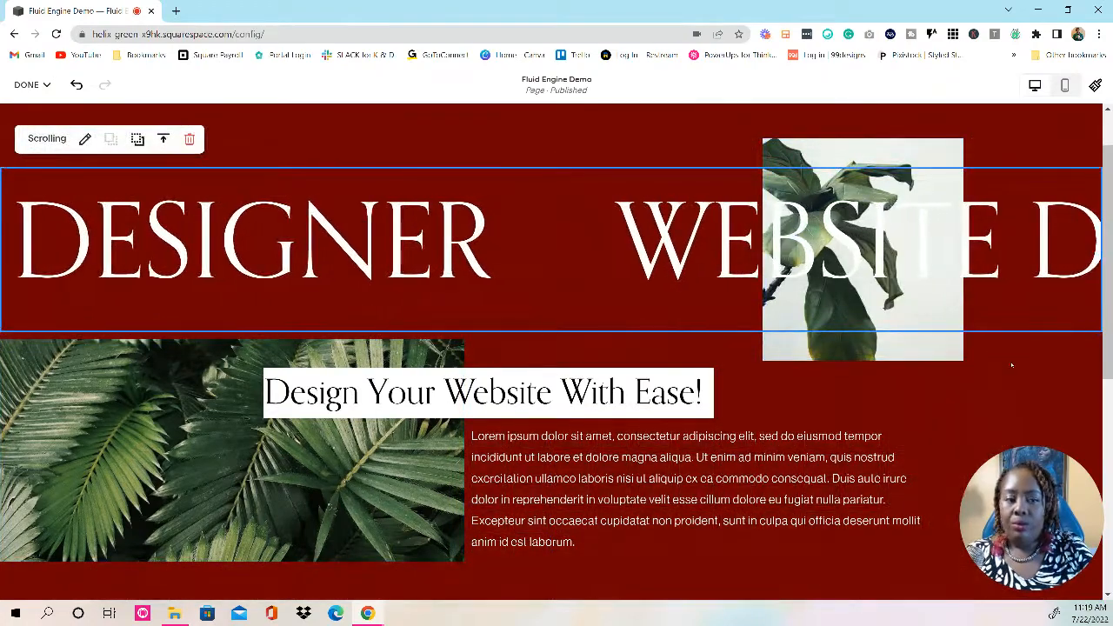
Shorten the section by raising its bottom edge about three grid rows, closer to the content
scroll(1011, 365, down, 3)
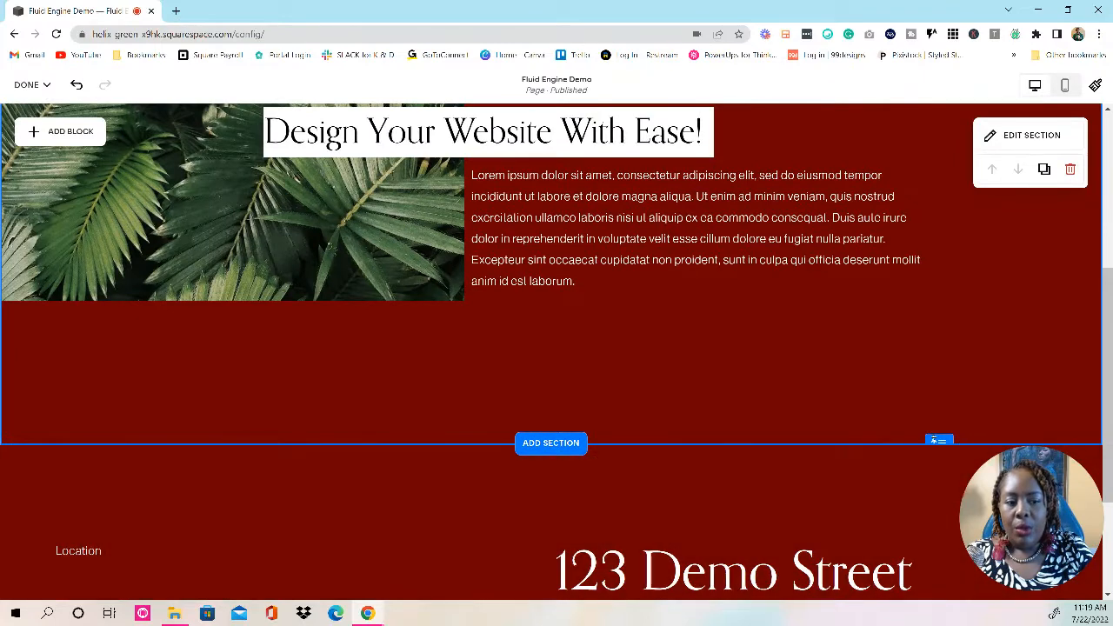
drag(938, 442, 920, 362)
scroll(874, 409, up, 2)
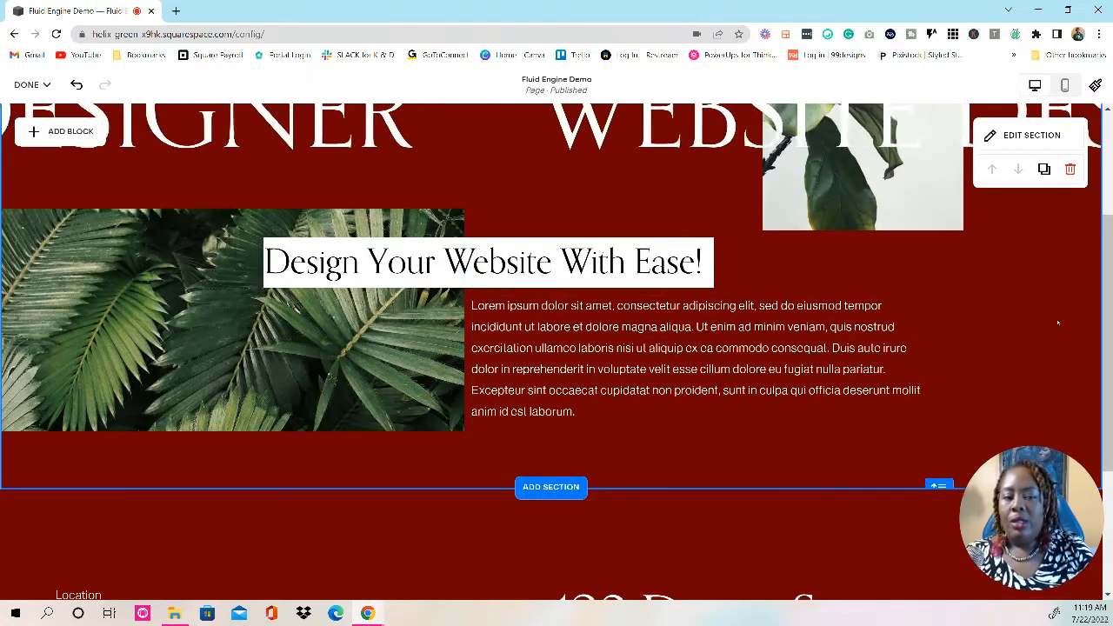
scroll(1050, 315, up, 2)
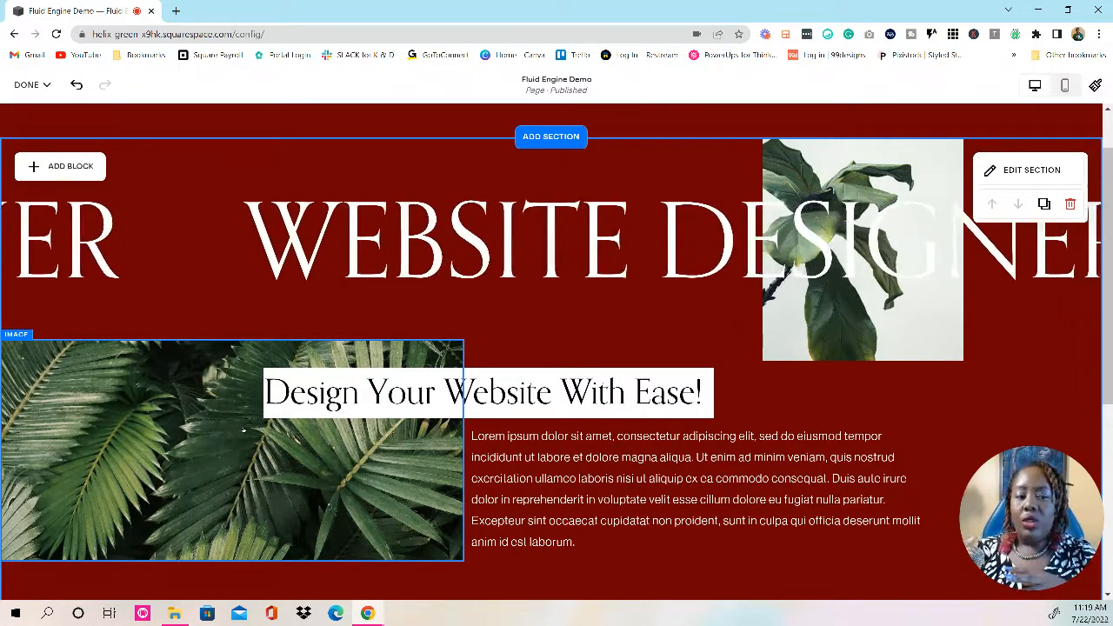
Move the palm leaf image one column inward from the page edge, and return it flush against the edge
click(148, 439)
drag(148, 439, 205, 441)
click(945, 421)
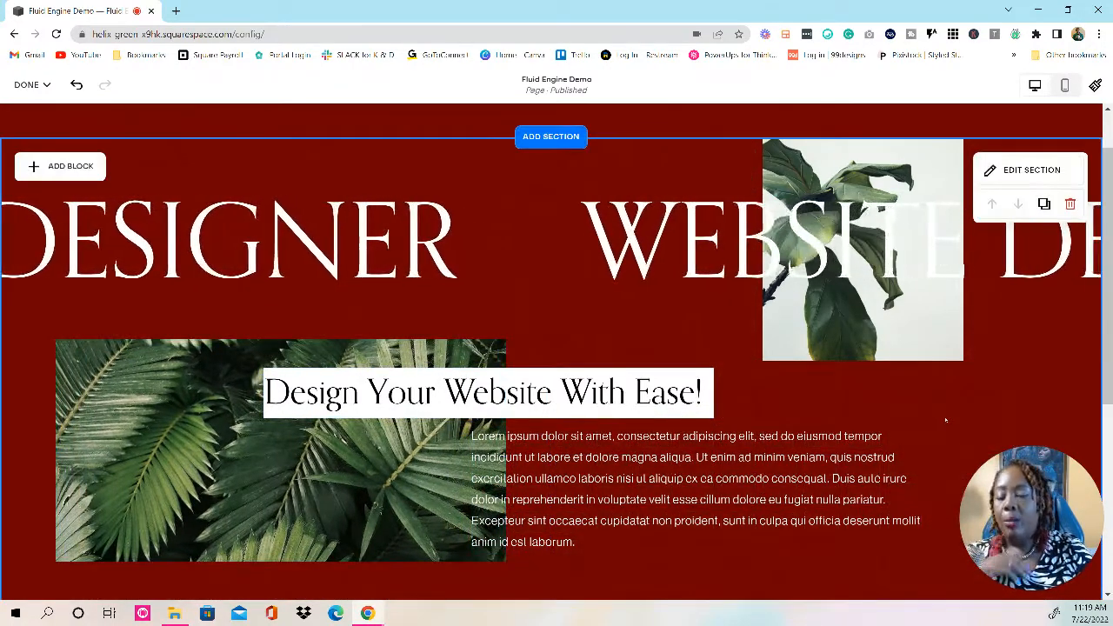
drag(202, 491, 139, 493)
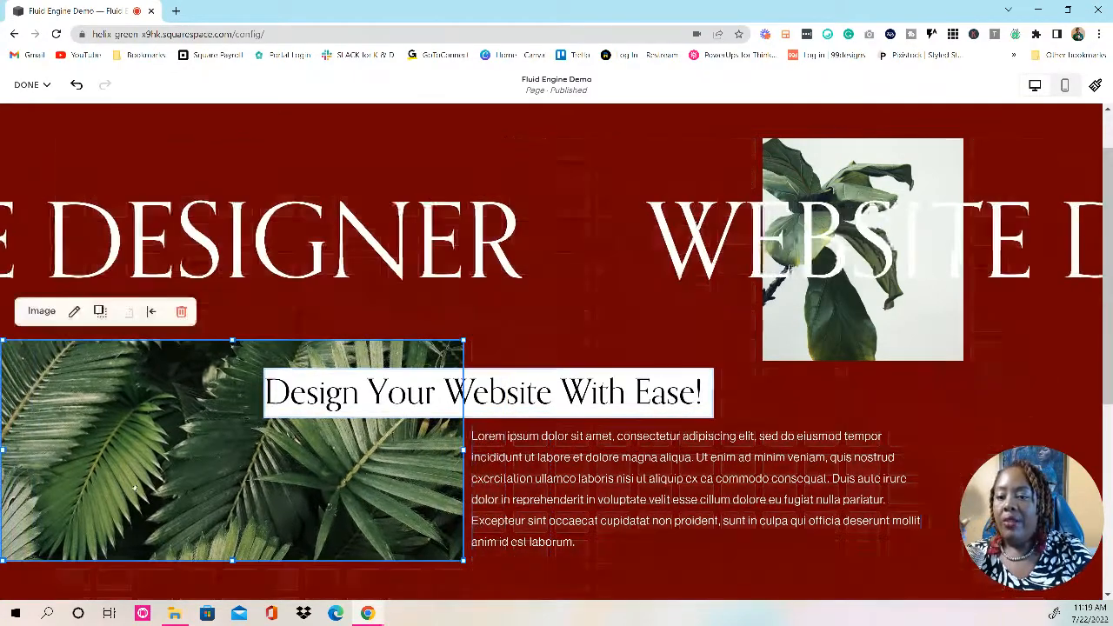
click(1030, 393)
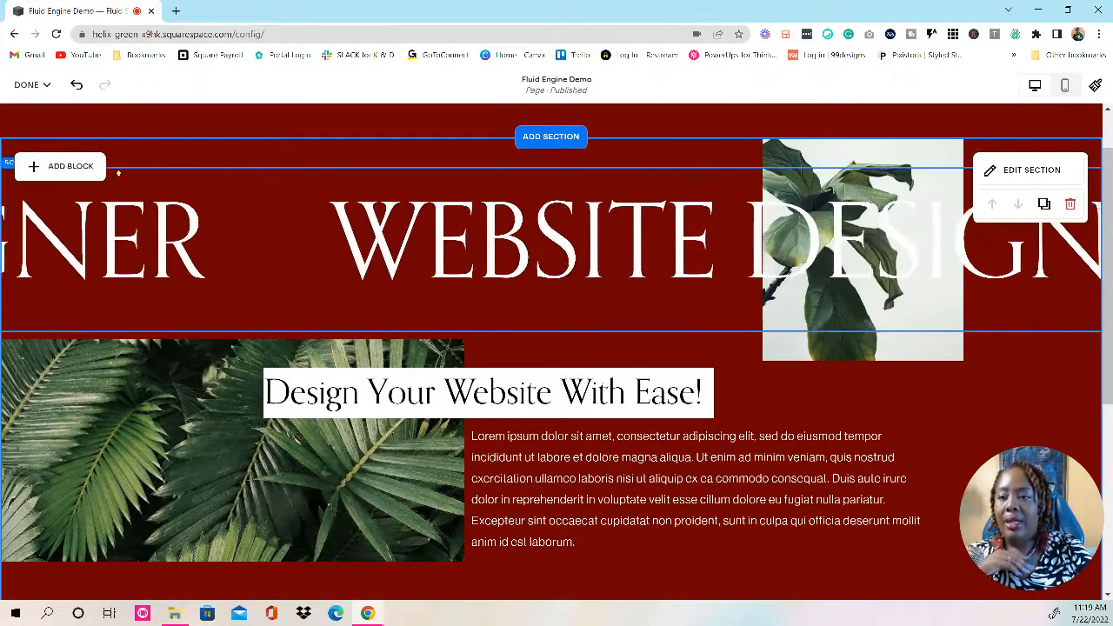
Add a Button block to the section and place it directly below the lorem ipsum paragraph, aligned with the paragraph's left edge
click(69, 169)
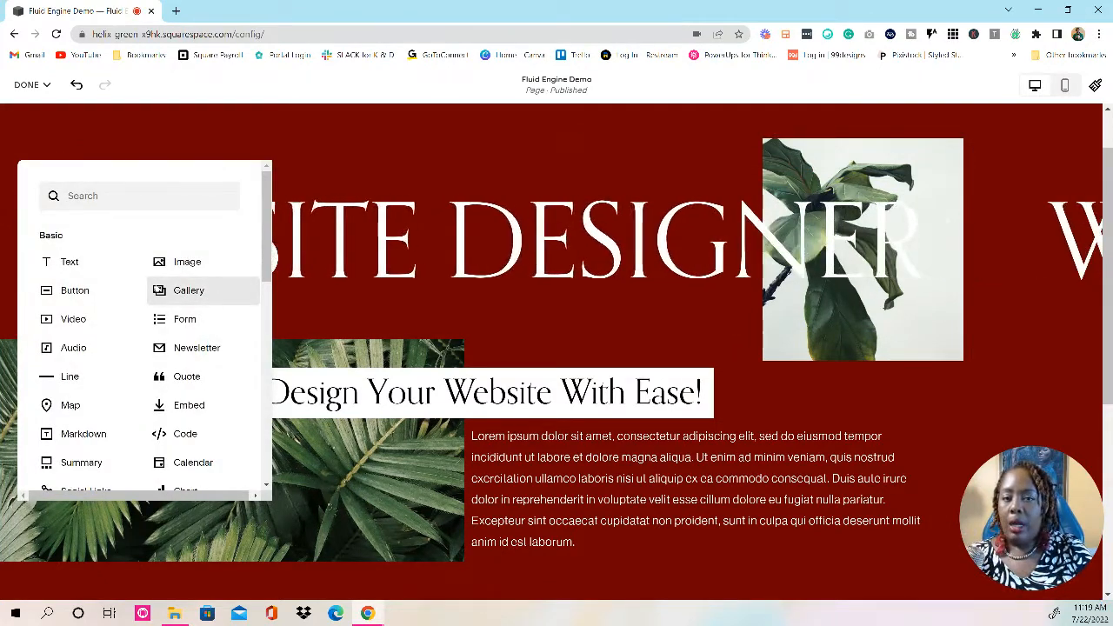
click(91, 299)
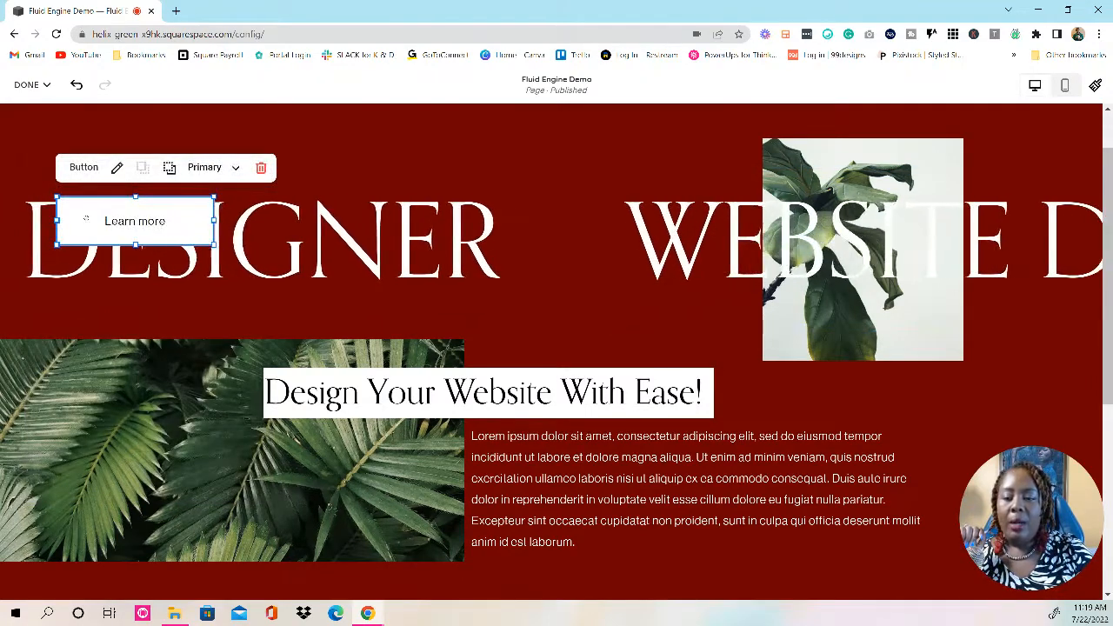
scroll(281, 198, down, 1)
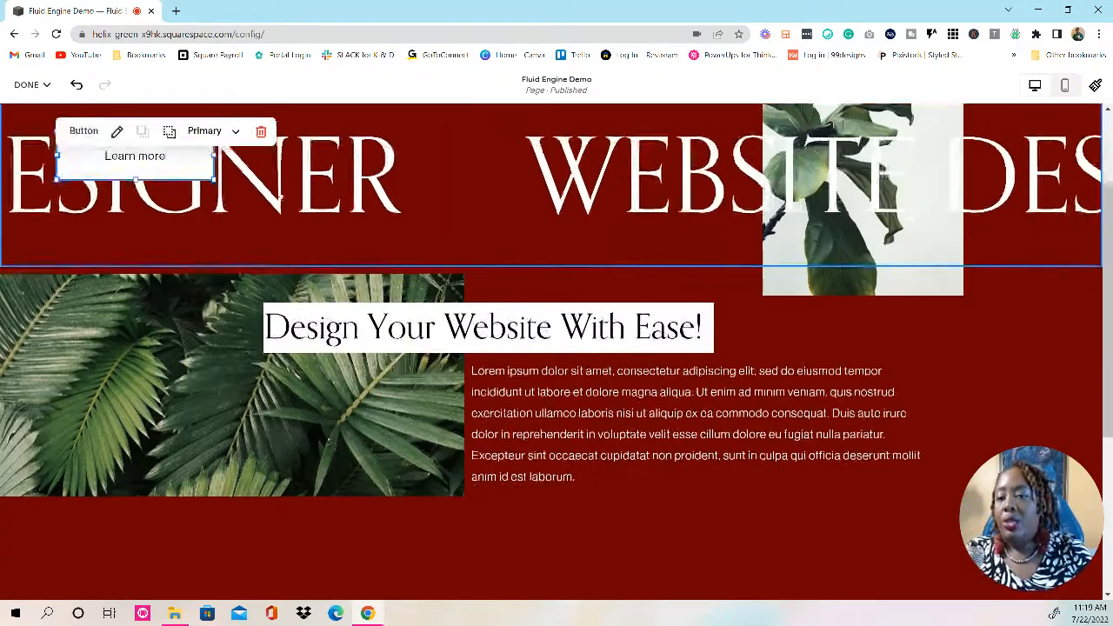
drag(135, 165, 525, 529)
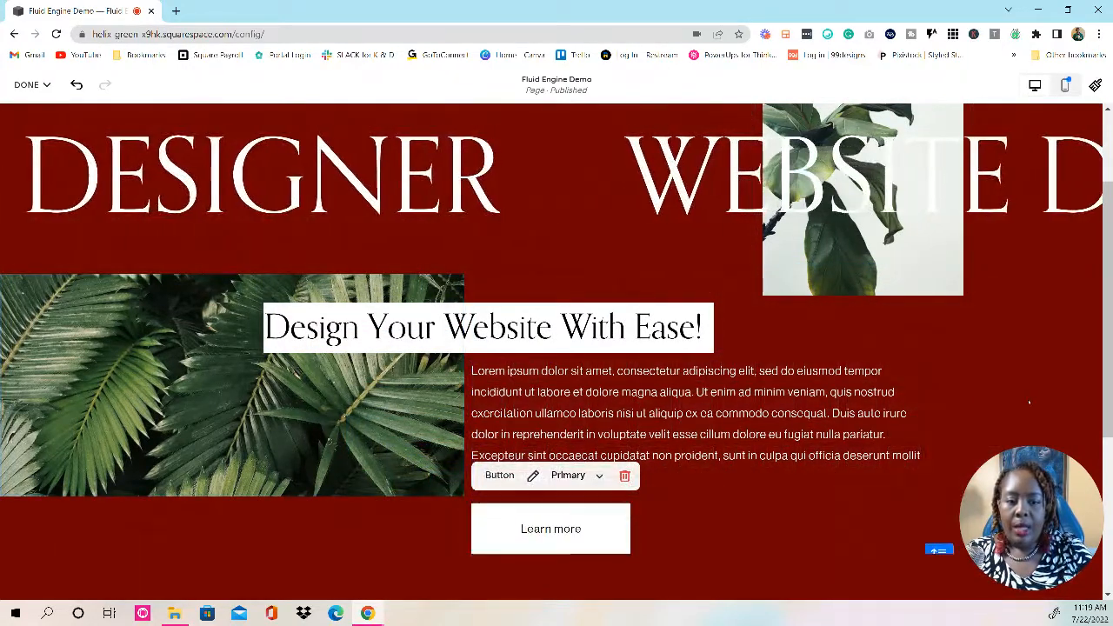
click(996, 350)
Extend the section's bottom edge one row below the Learn more button, and try shifting the button to the right
scroll(931, 445, down, 2)
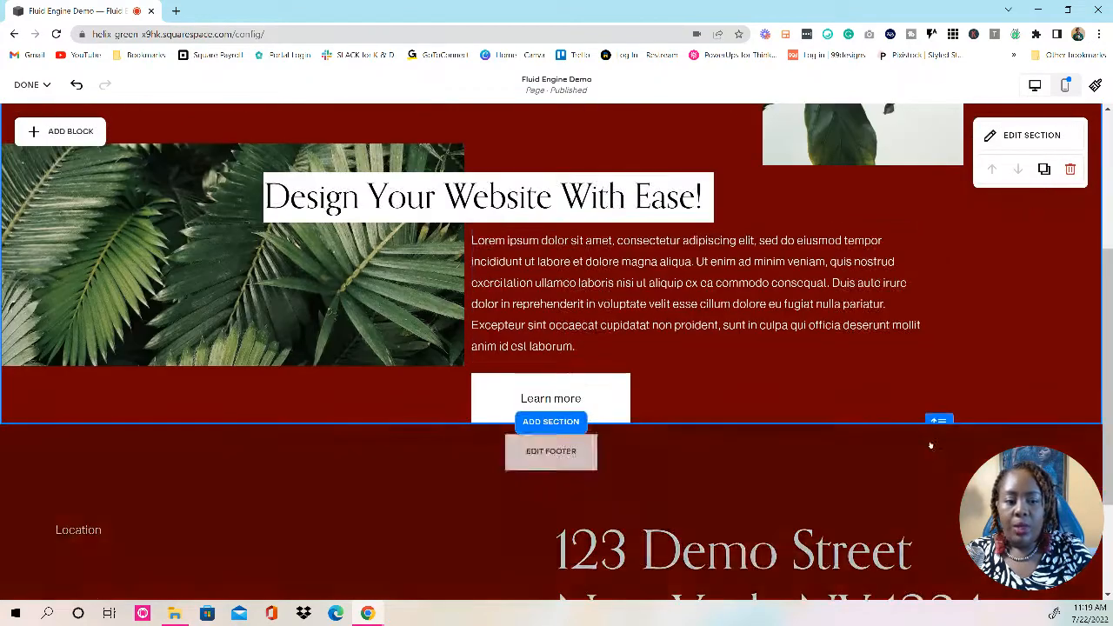
drag(938, 420, 937, 461)
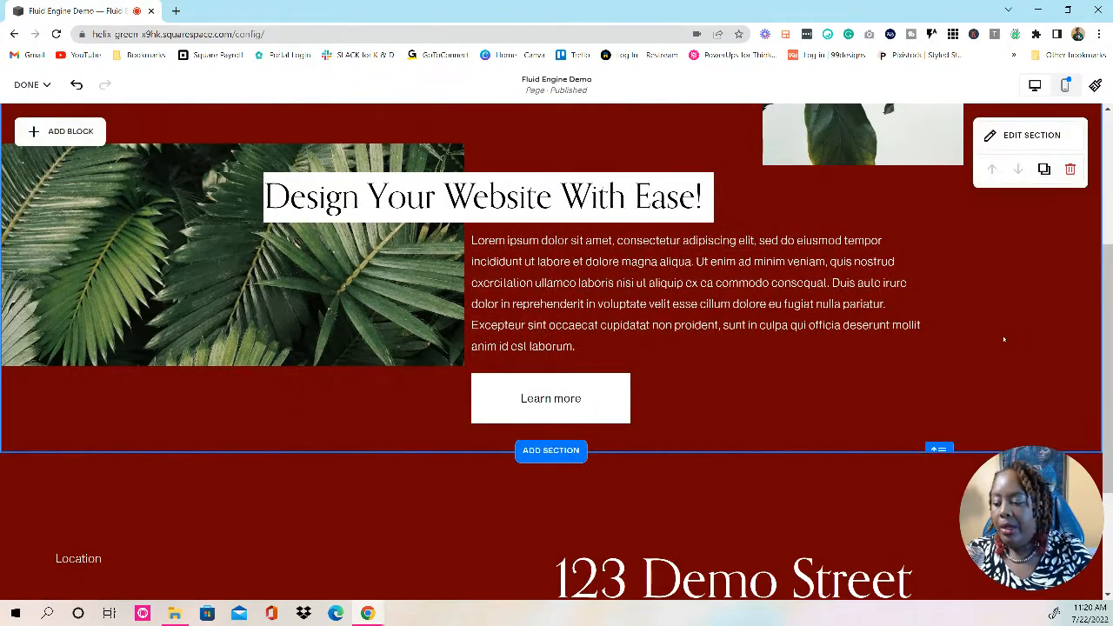
scroll(783, 400, up, 1)
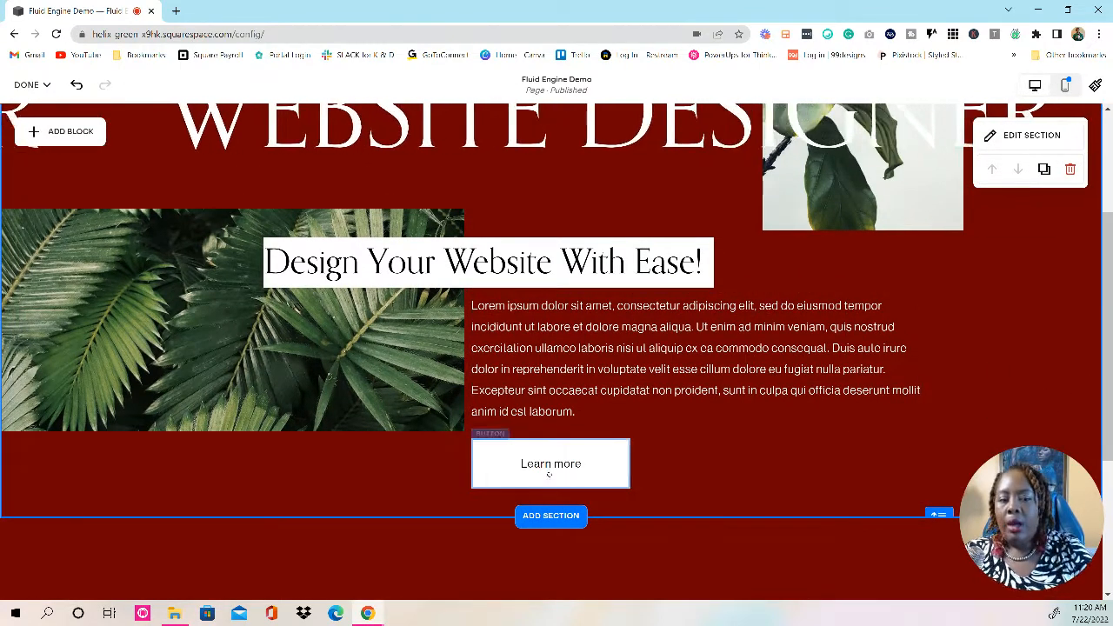
drag(547, 471, 691, 461)
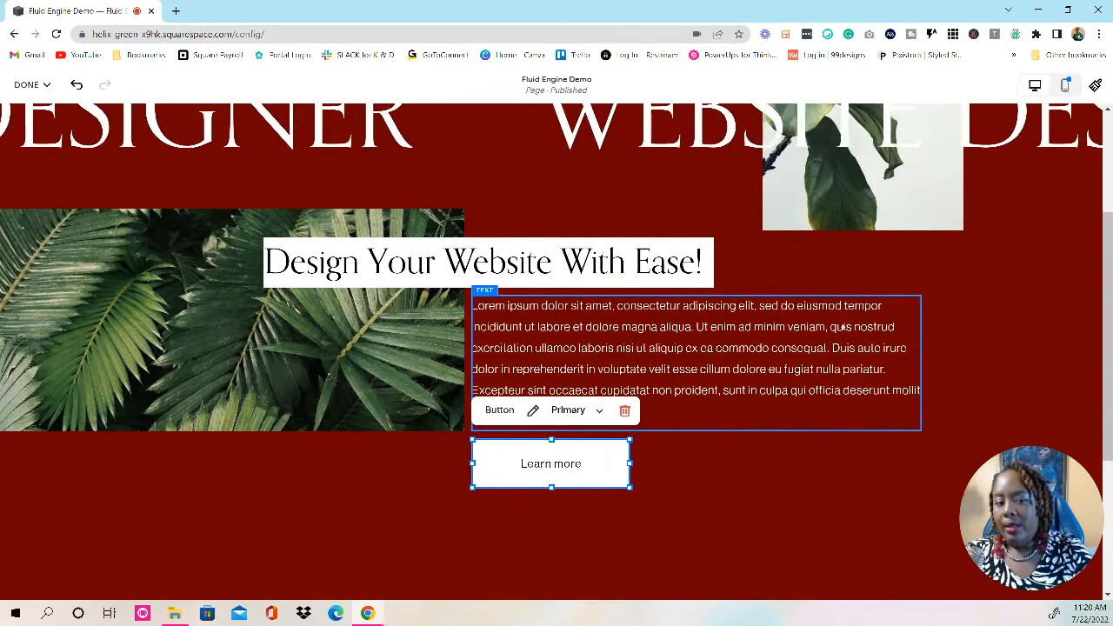
scroll(840, 348, up, 2)
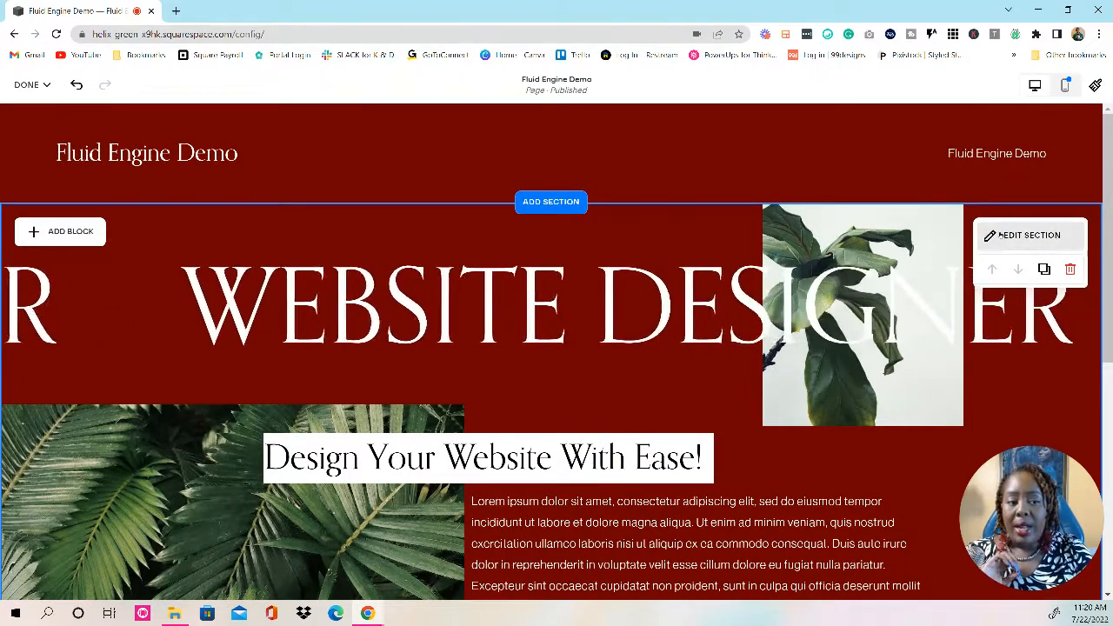
click(1031, 235)
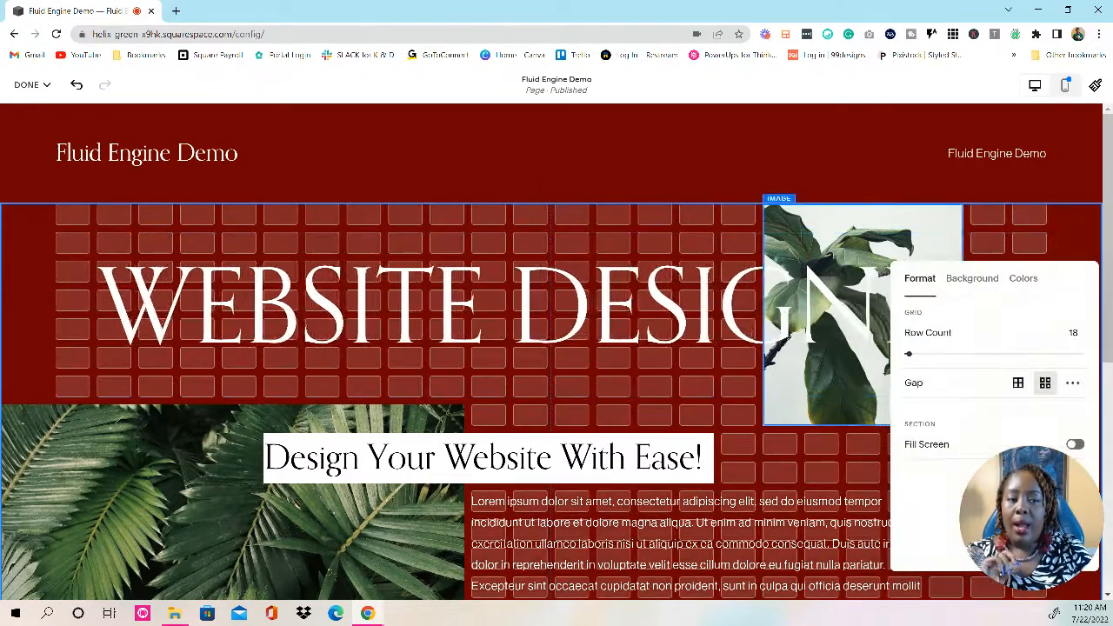
drag(1025, 496, 993, 513)
click(373, 522)
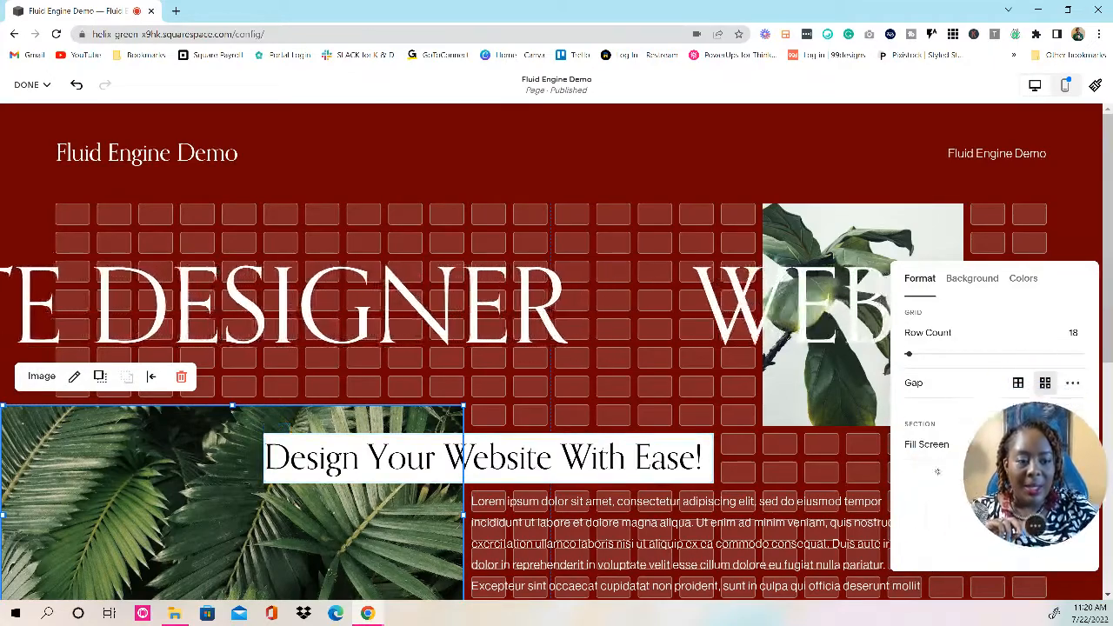
drag(972, 497, 211, 503)
click(804, 461)
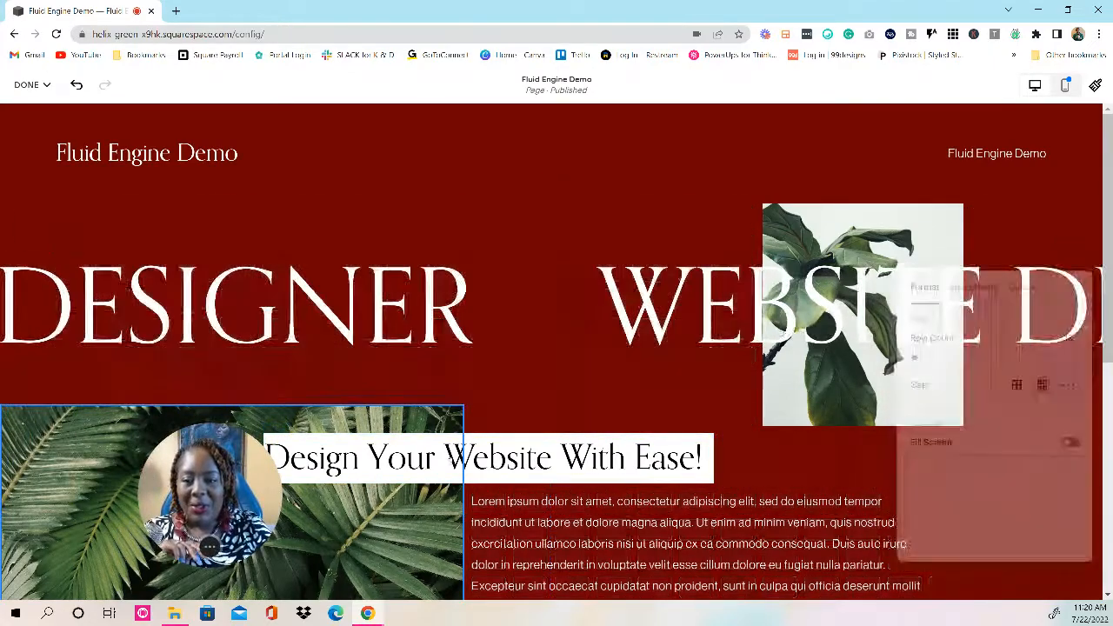
Set the section grid's row count to 21 and, after trying the preset gaps, give it a custom horizontal gap of 7
click(1025, 235)
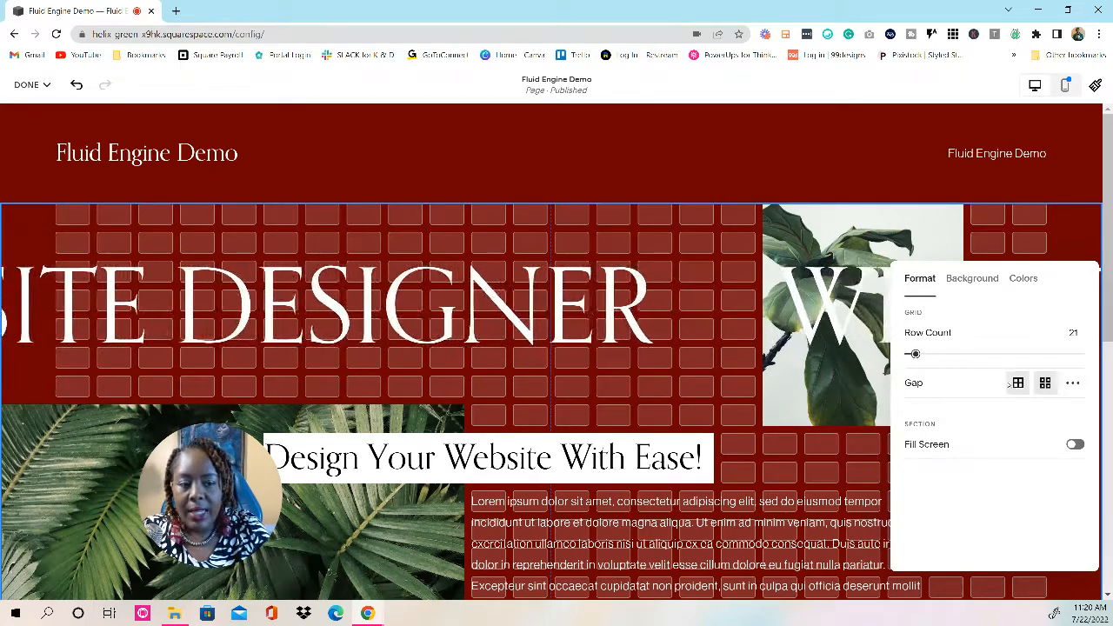
click(1018, 383)
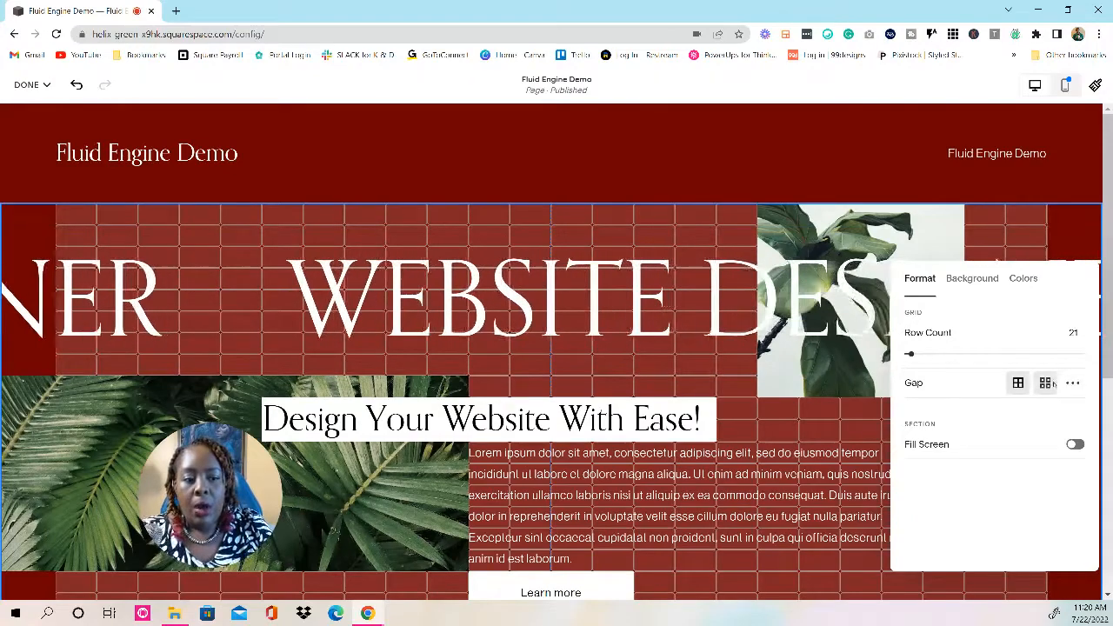
click(1046, 382)
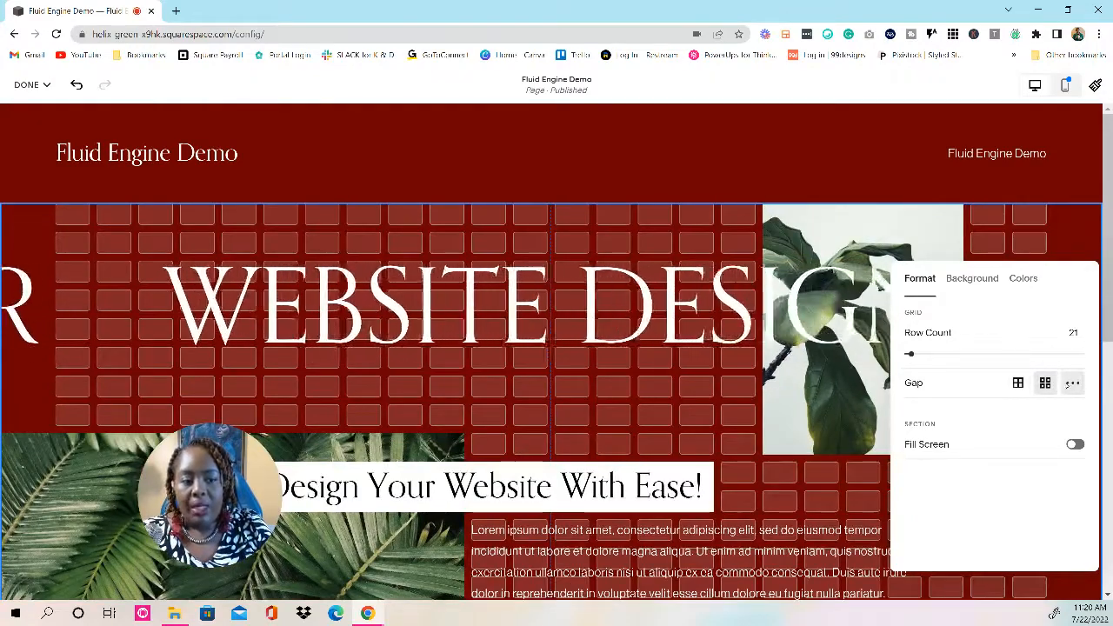
click(1070, 383)
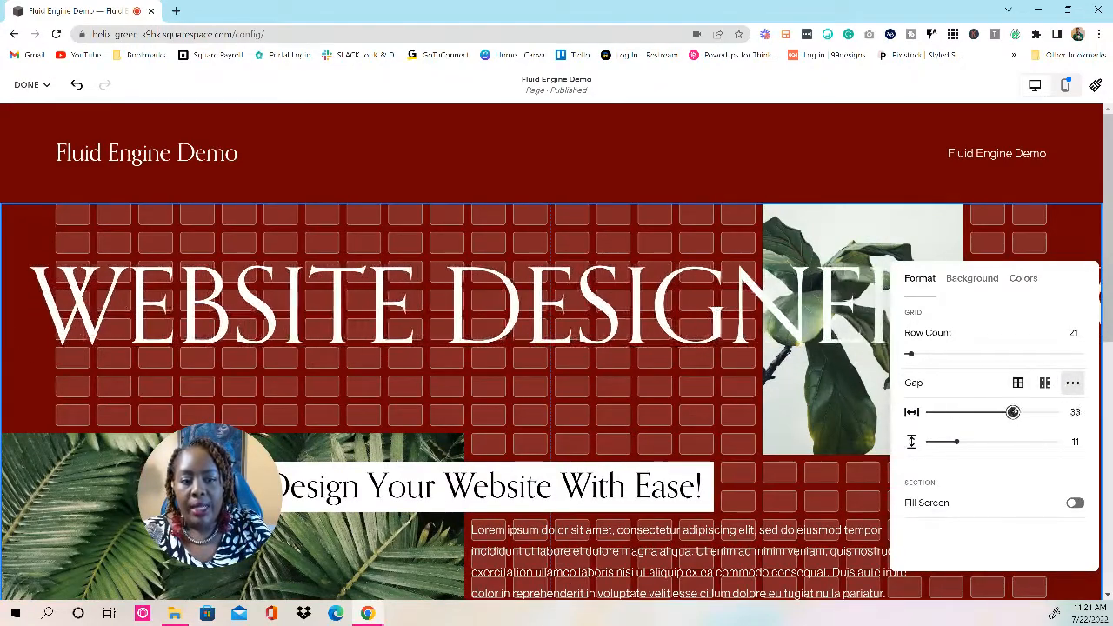
drag(1013, 412, 946, 412)
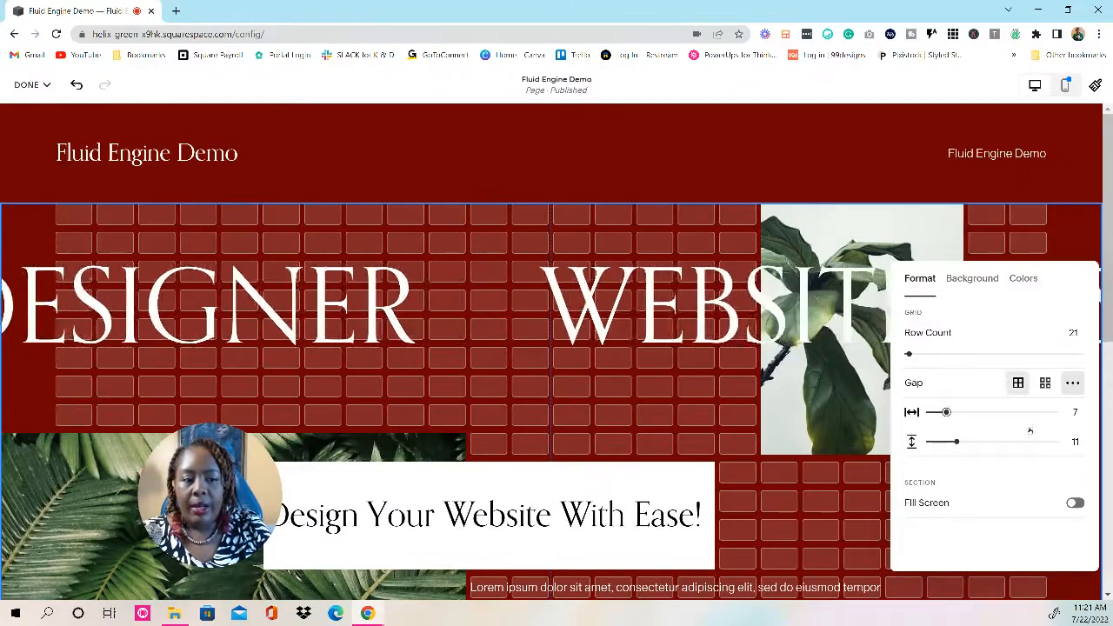
Turn on Fill Screen for the section, look at its height and alignment options, and turn it off again
click(1074, 502)
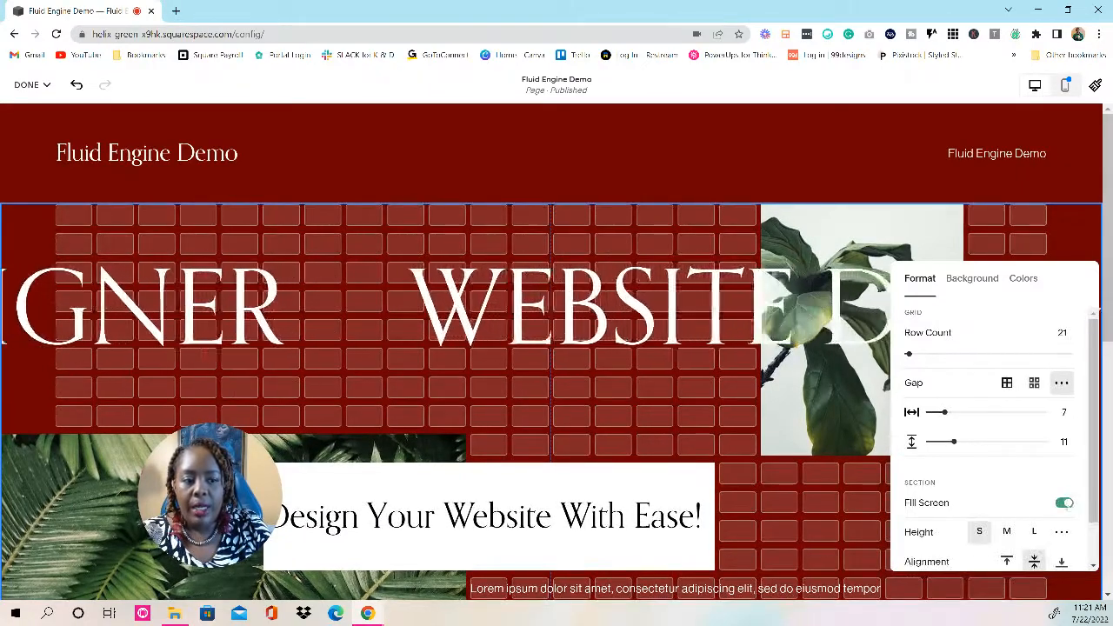
scroll(991, 452, down, 1)
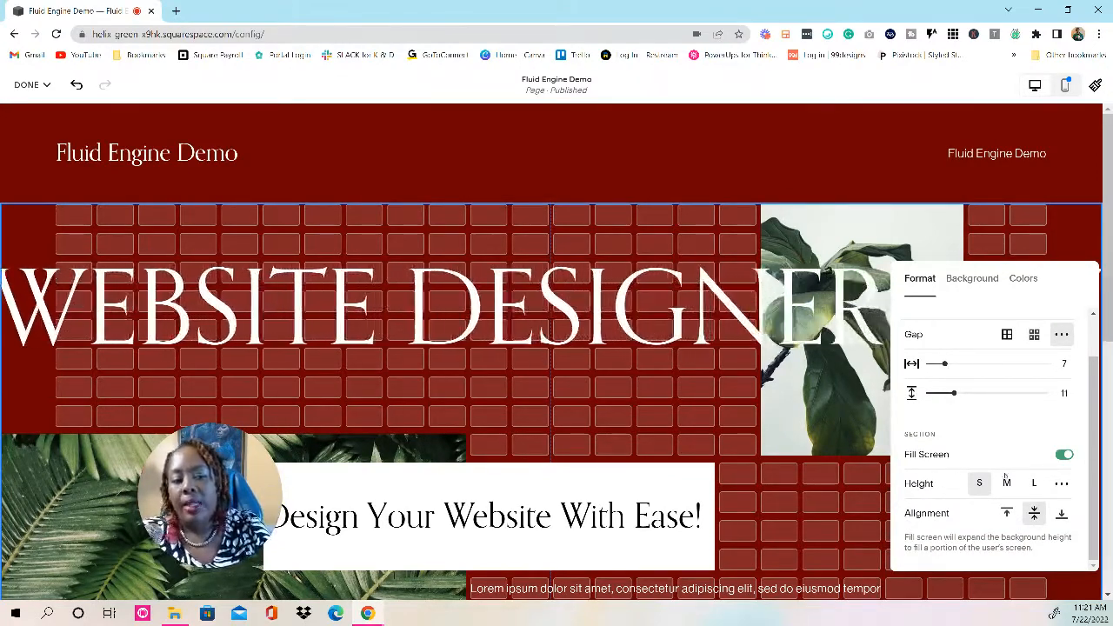
click(1066, 453)
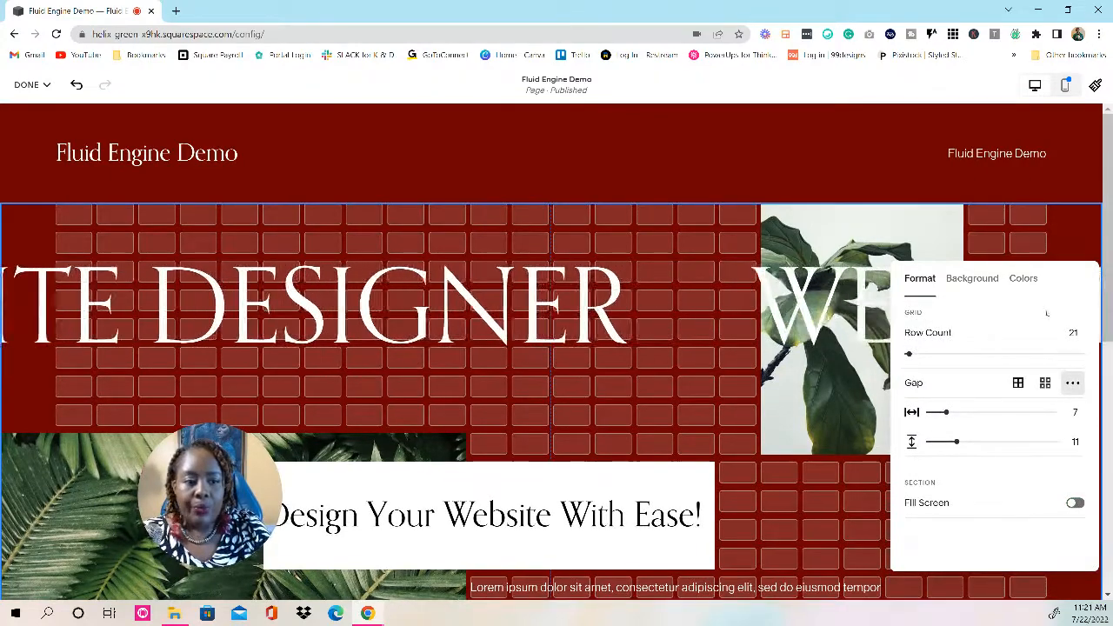
Discard all unsaved changes to the Fluid Engine Demo page and leave the editor
click(31, 84)
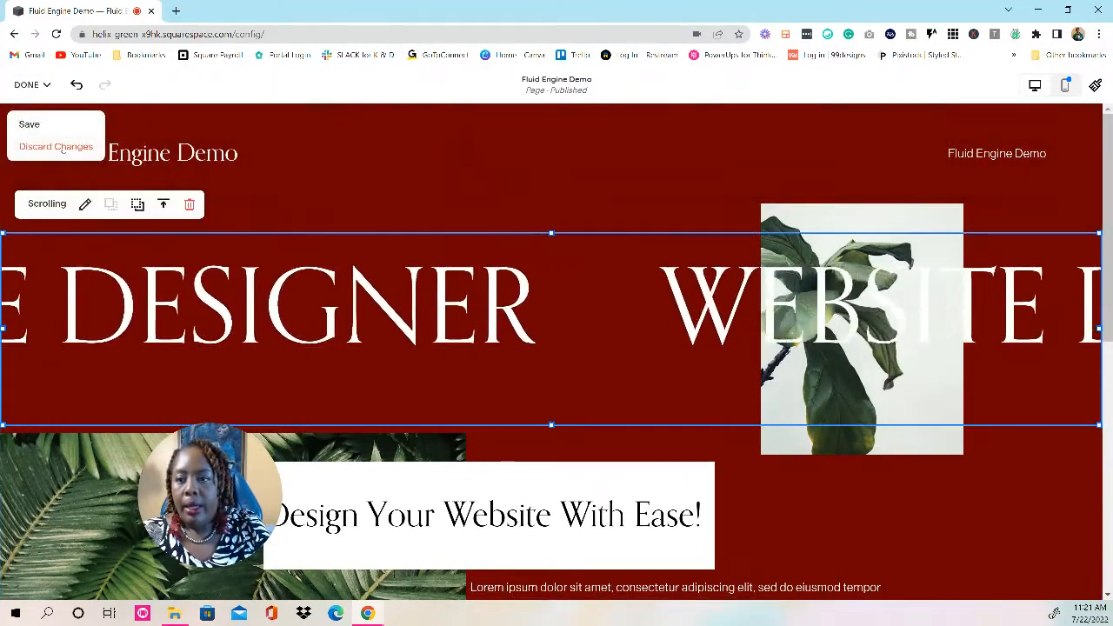
click(62, 148)
key(Return)
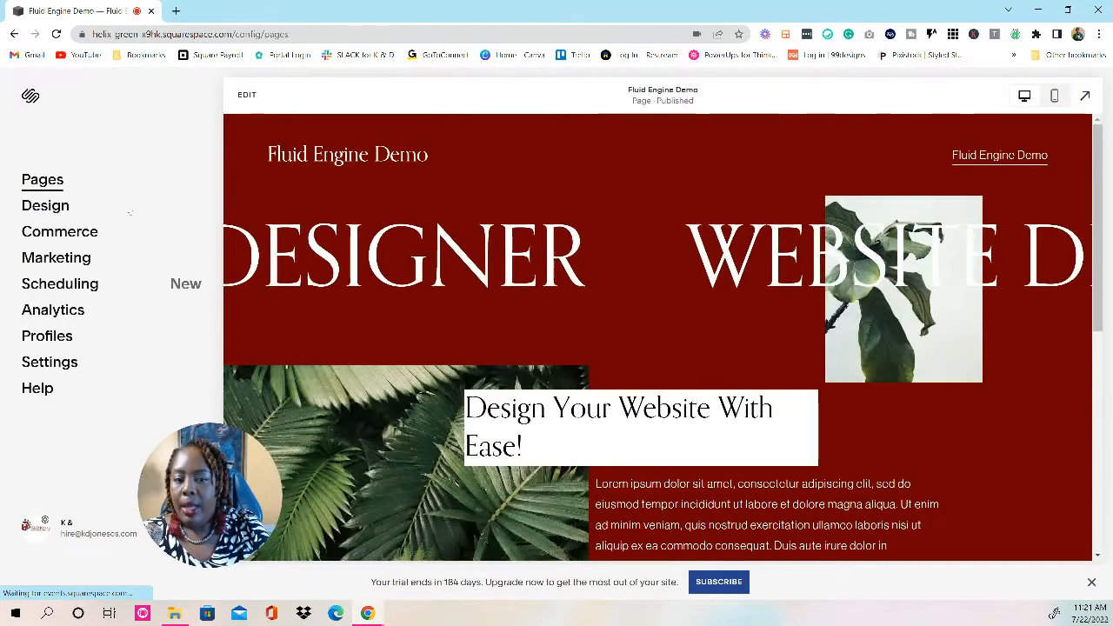
Reopen the Fluid Engine Demo page for editing, look over its layout, and exit the editor without changes
click(247, 95)
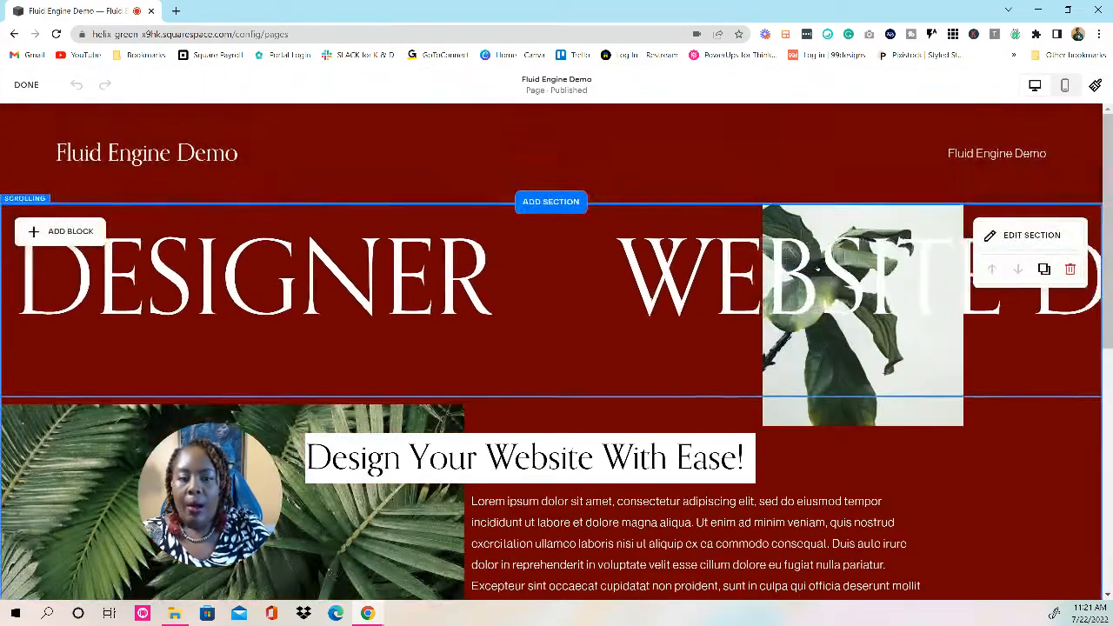
scroll(817, 269, down, 2)
scroll(906, 157, up, 2)
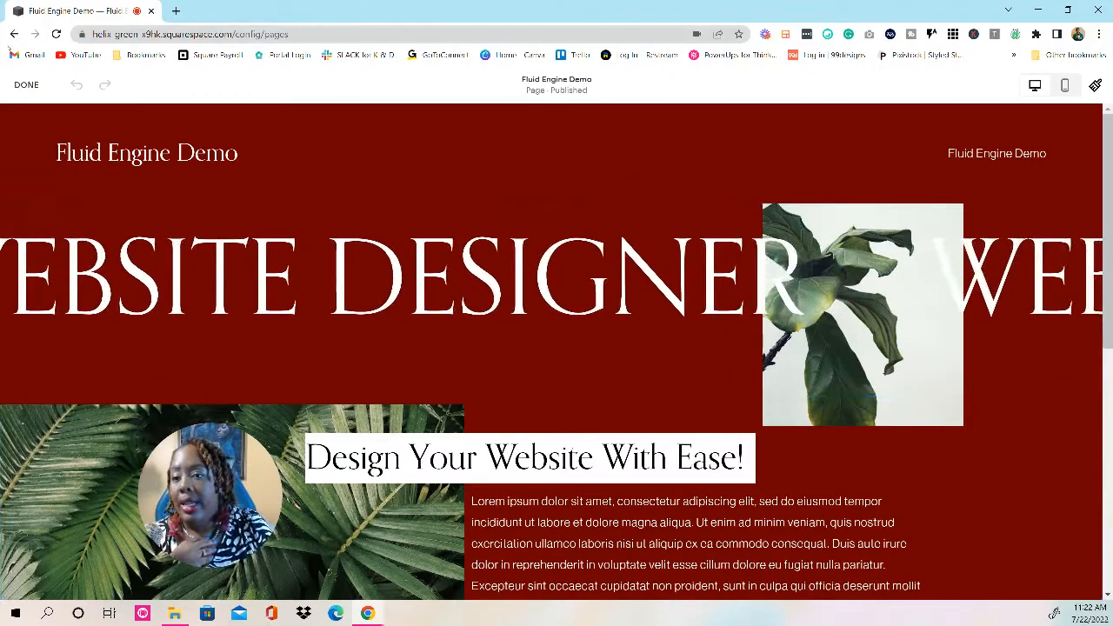
click(26, 85)
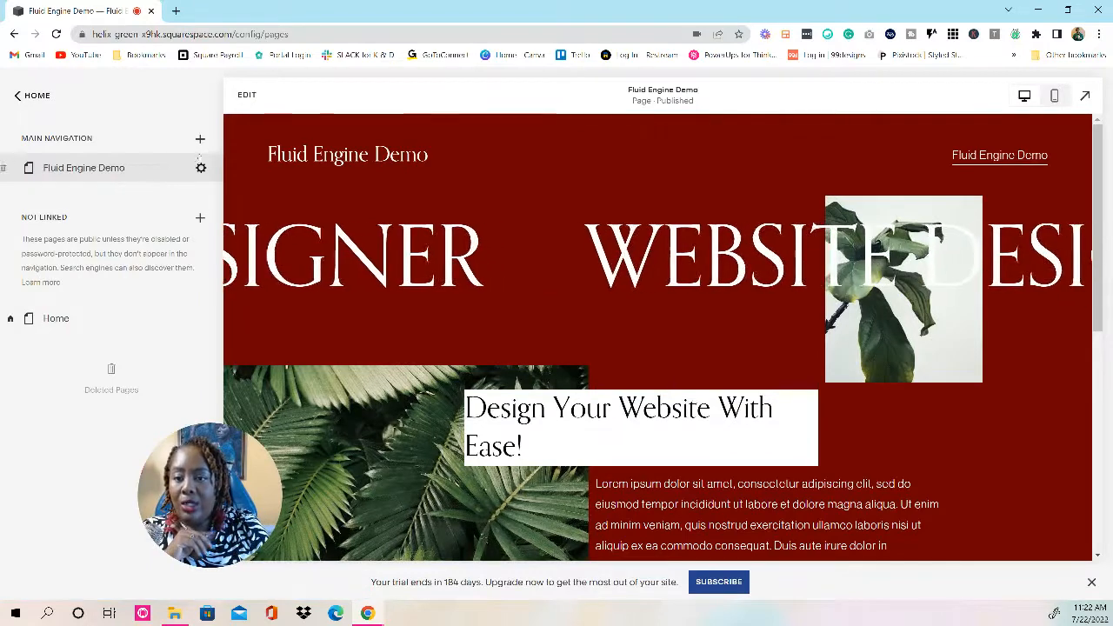
Duplicate the Fluid Engine Demo page and keep the suggested name Fluid Engine Demo (Copy)
click(200, 168)
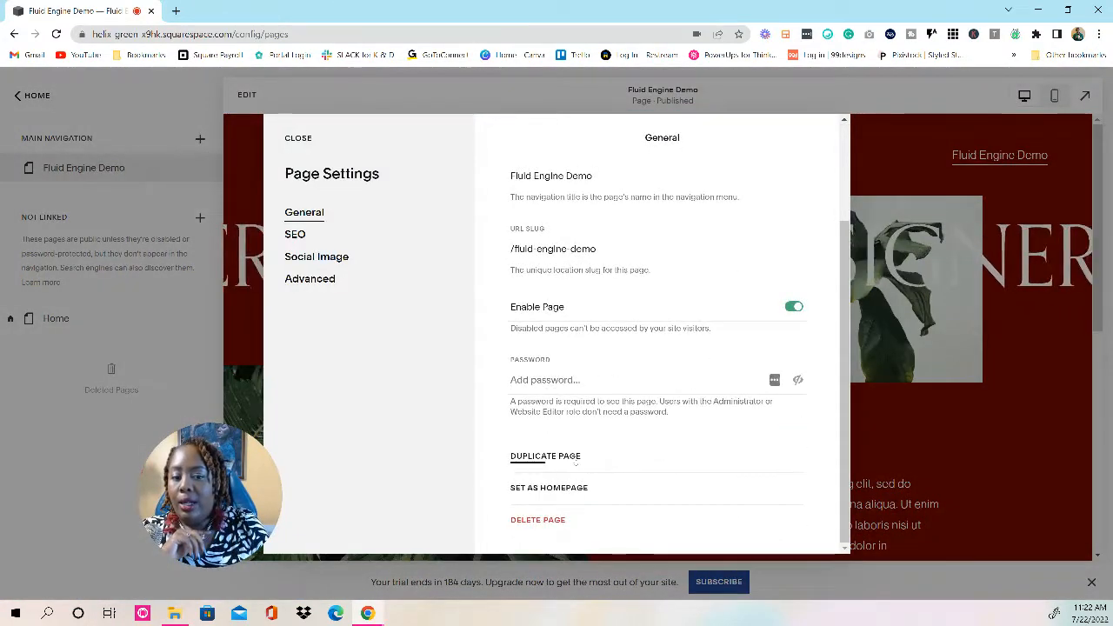
click(545, 455)
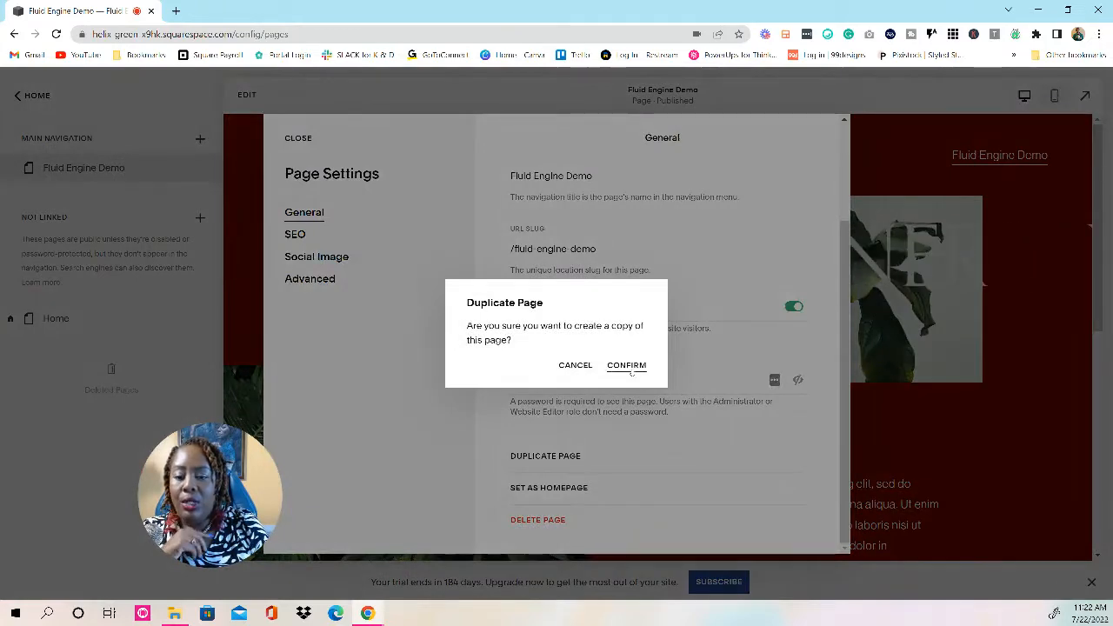
click(628, 365)
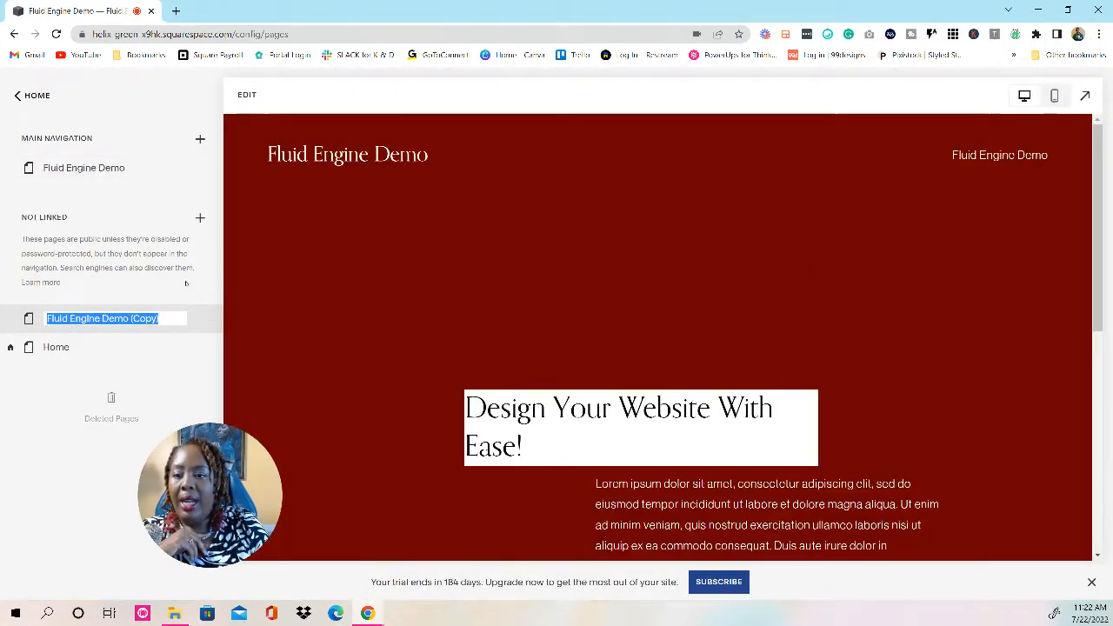
key(Return)
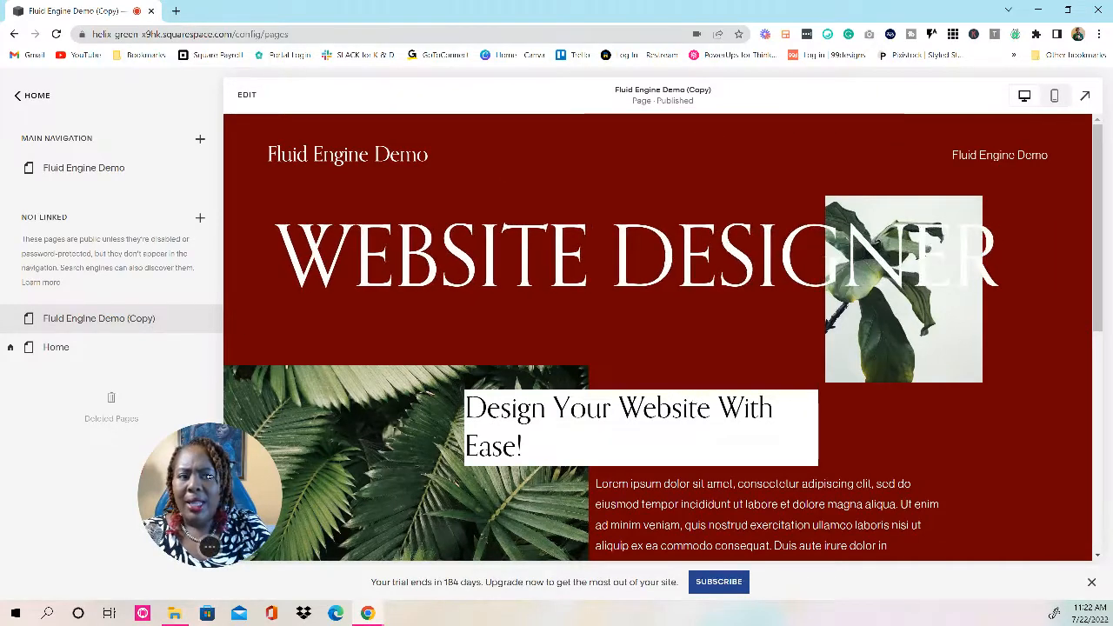
Open the copied page for editing, add a Button block and place it directly below the lorem ipsum paragraph
click(247, 95)
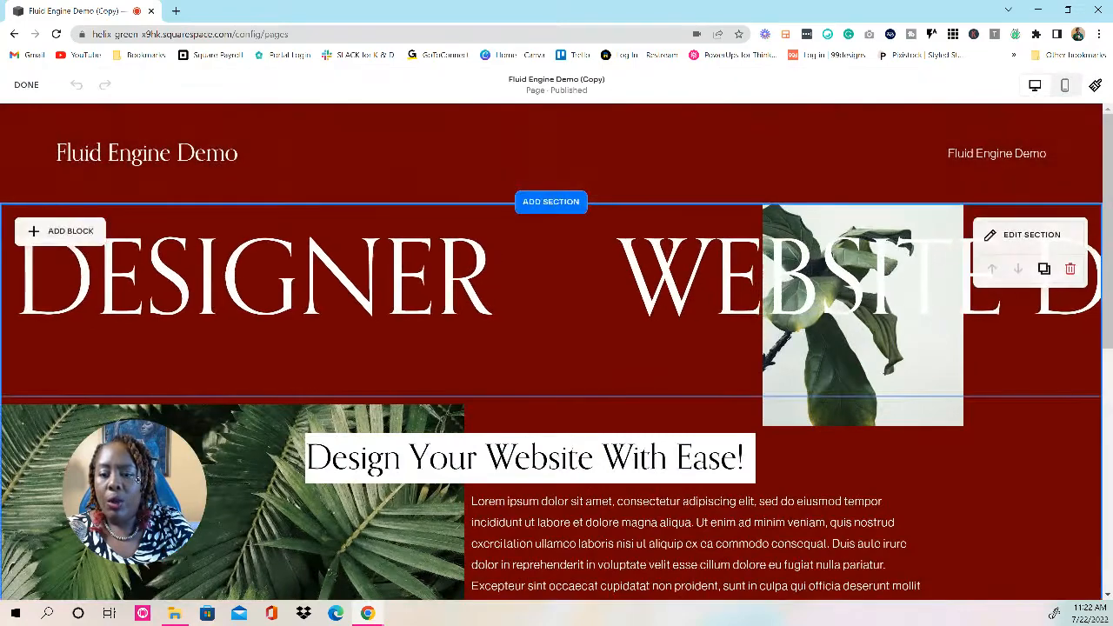
scroll(1076, 257, down, 2)
scroll(1076, 257, down, 2)
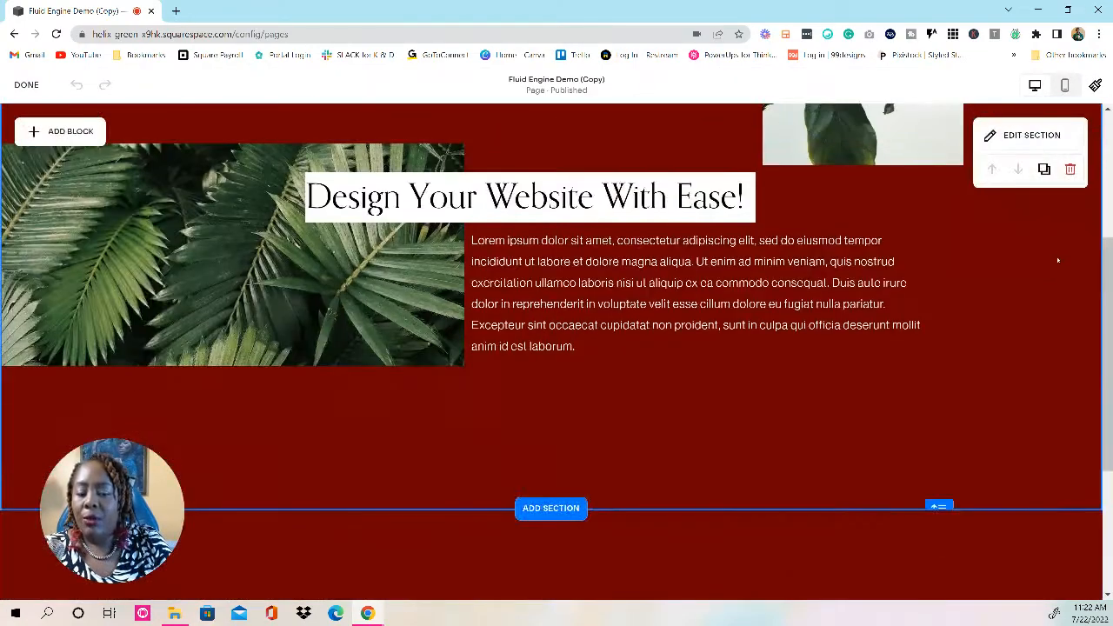
scroll(1044, 248, up, 2)
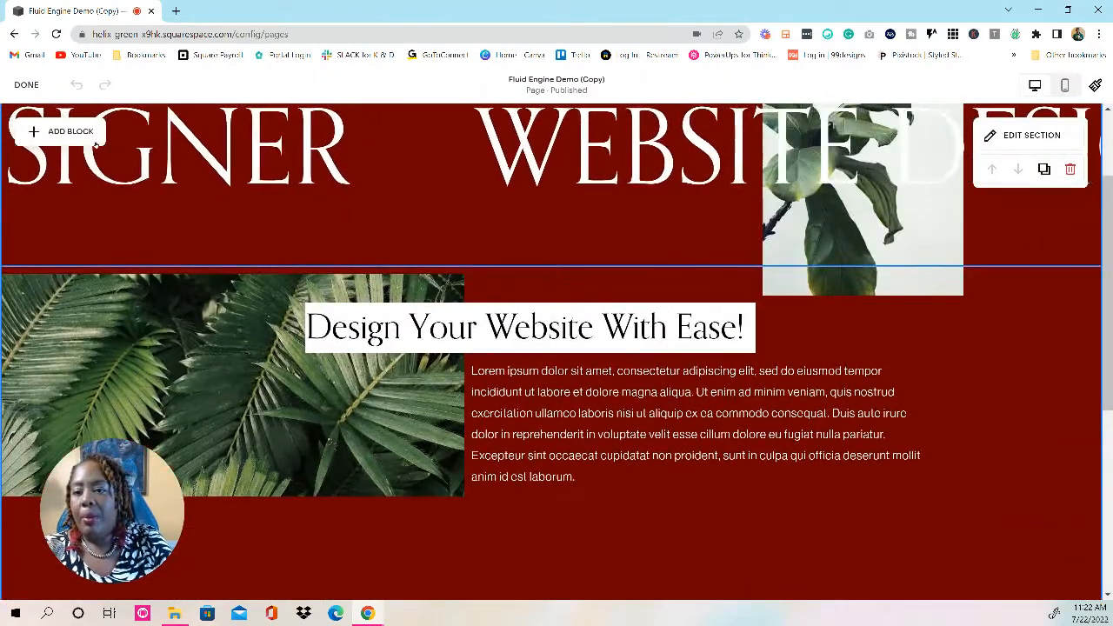
click(63, 132)
click(87, 290)
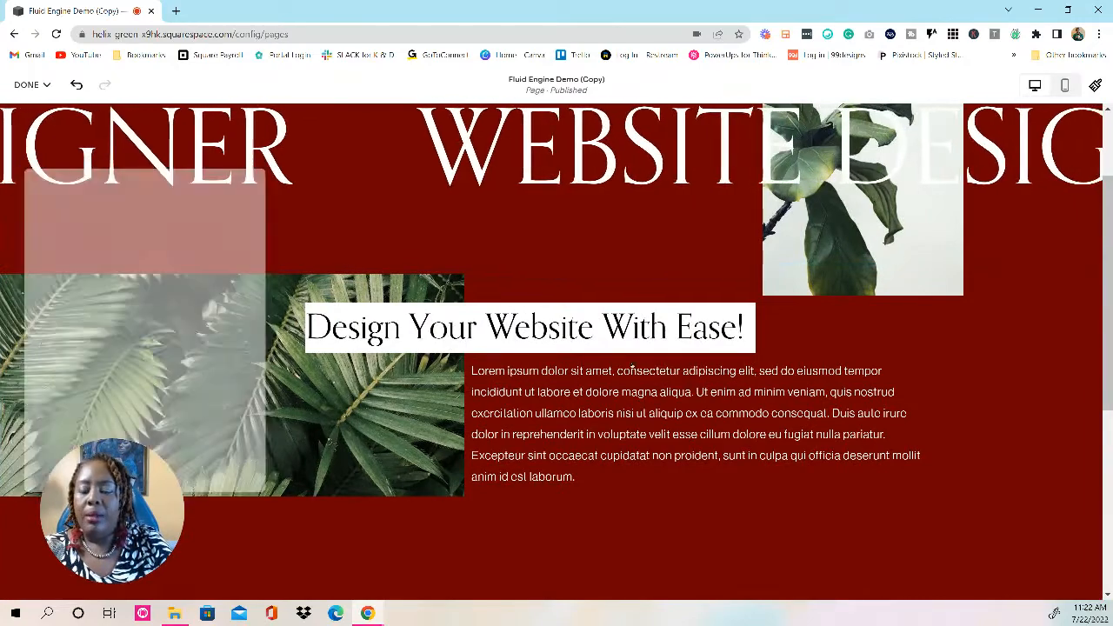
drag(152, 212, 569, 525)
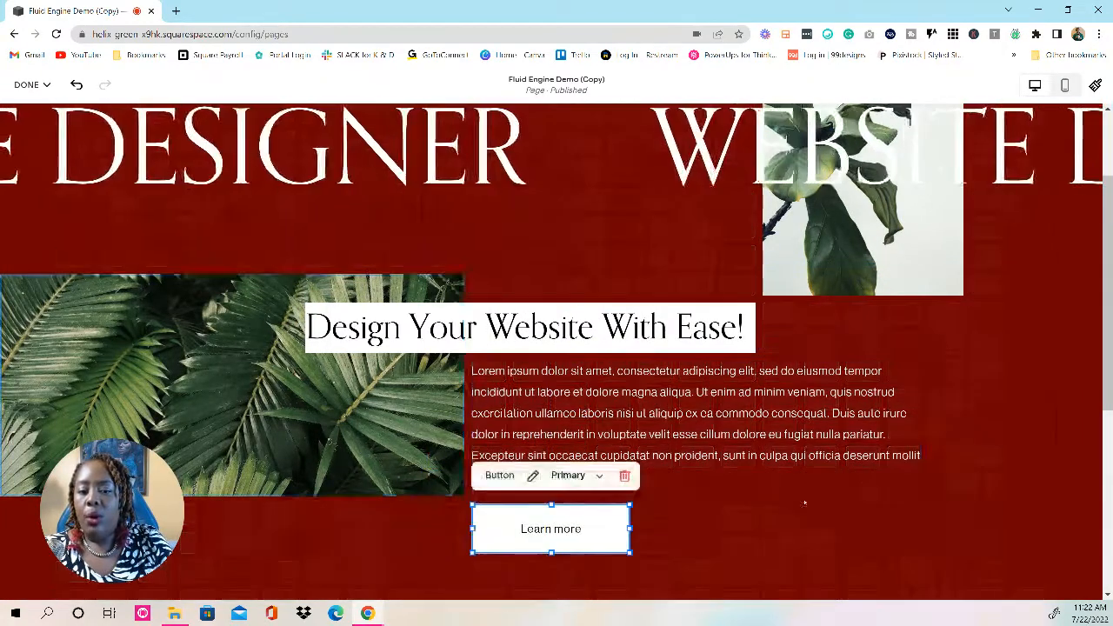
click(1015, 461)
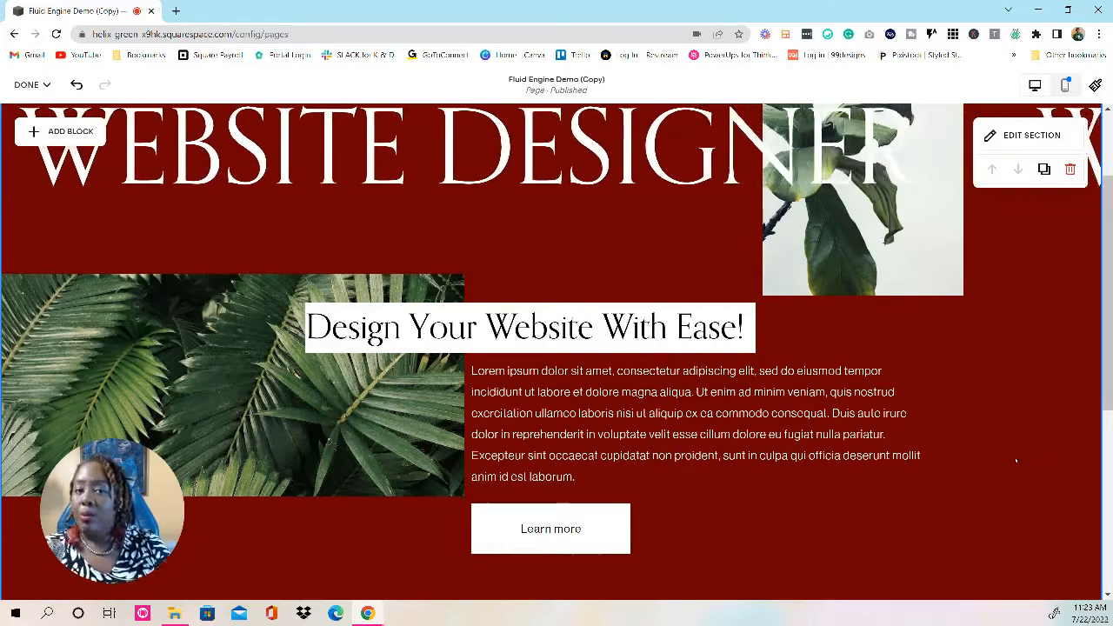
Save the changes to the copied page and leave the editor
scroll(1025, 328, up, 2)
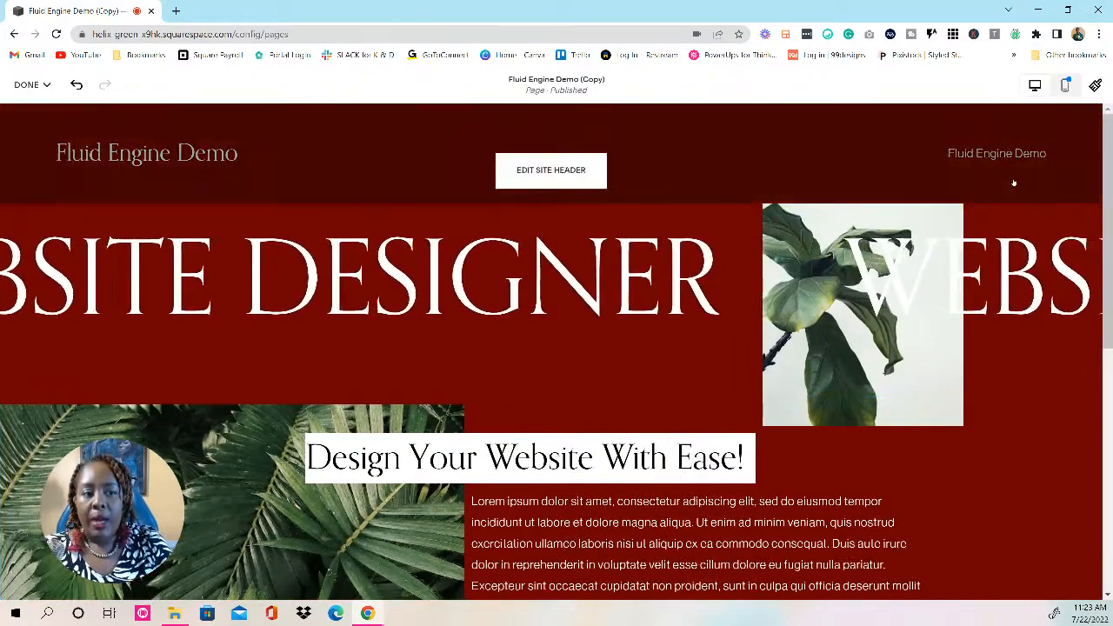
mouse_move(1024, 246)
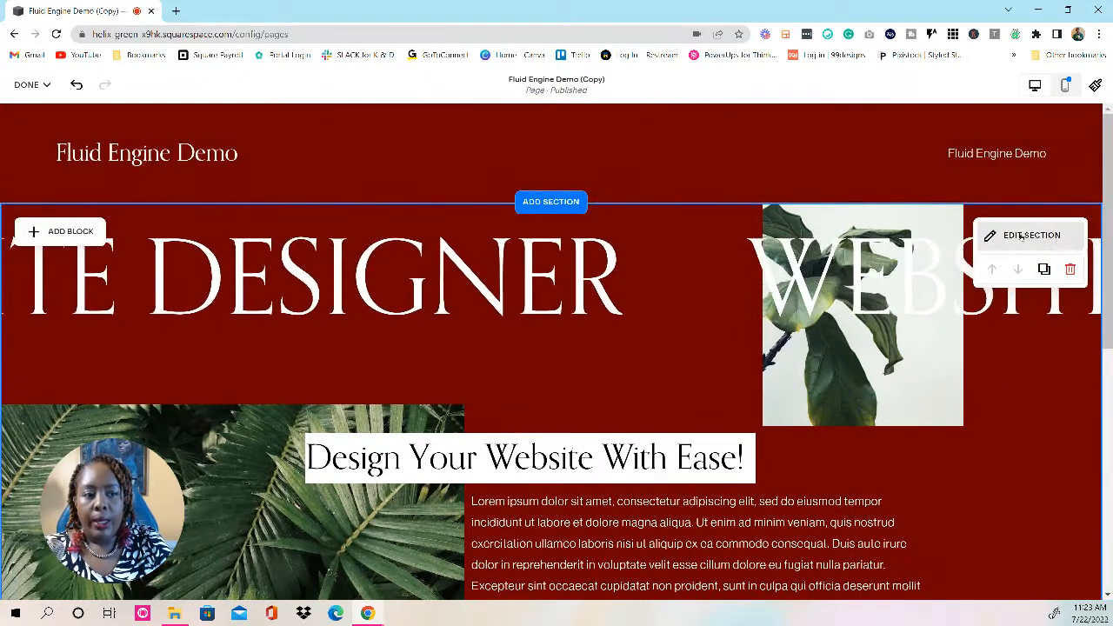
click(96, 228)
mouse_move(33, 85)
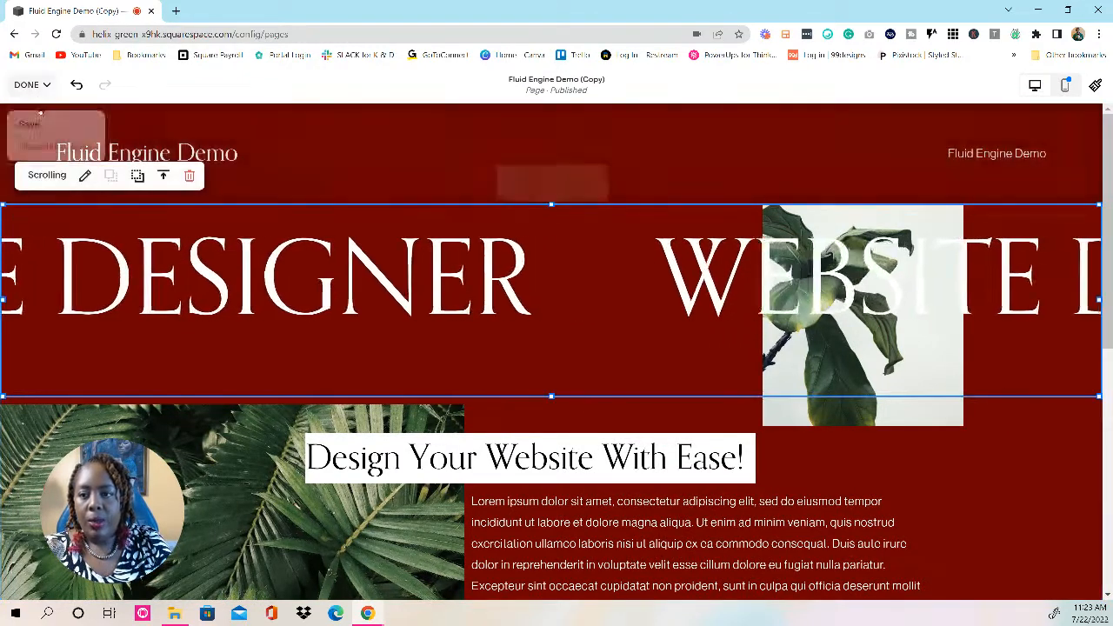
click(31, 124)
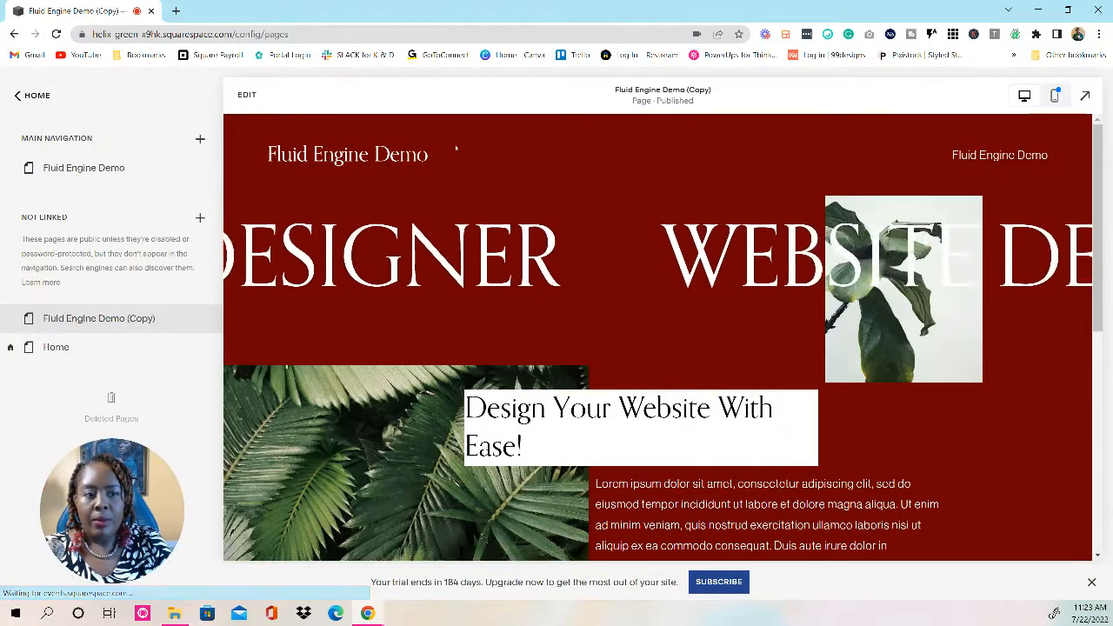
Reopen the Fluid Engine Demo (Copy) page for editing in mobile view and look over its layout
click(246, 94)
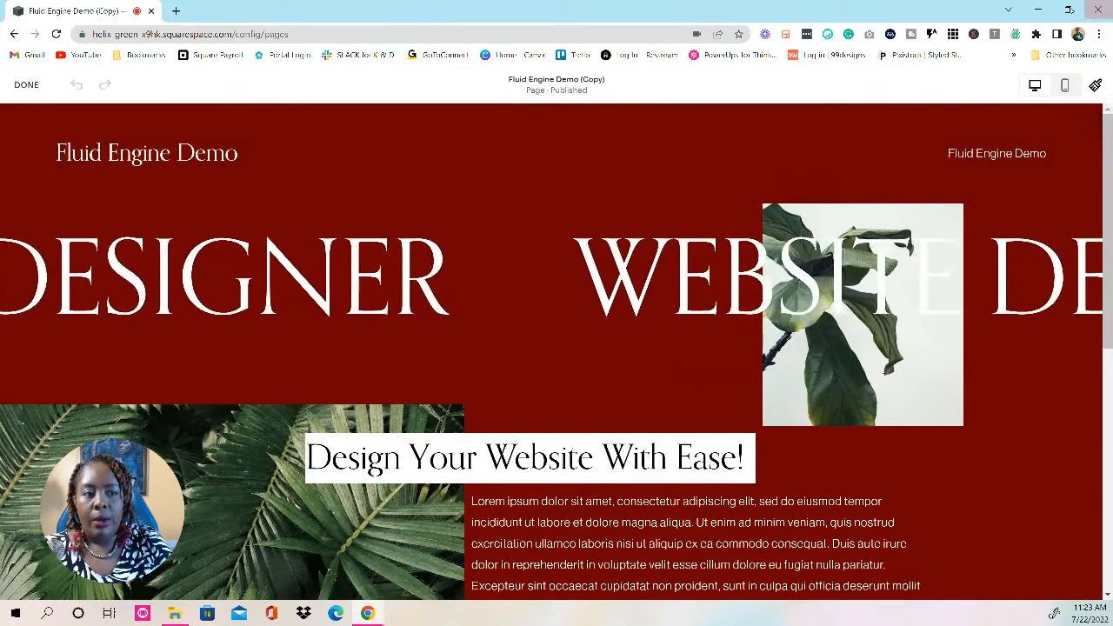
click(1064, 84)
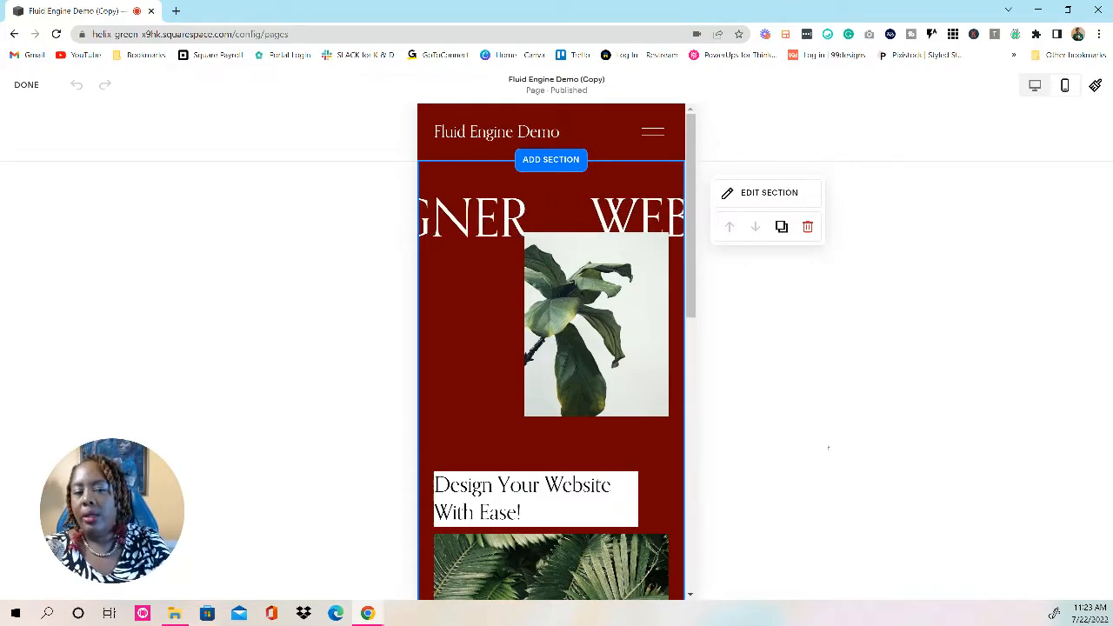
scroll(588, 317, down, 3)
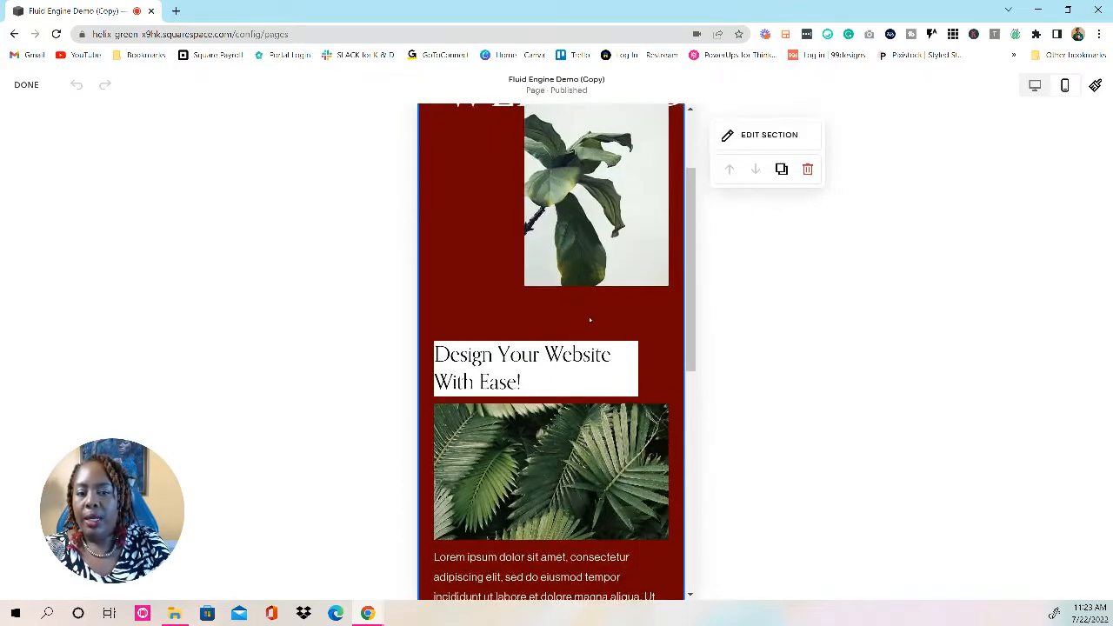
scroll(600, 326, up, 3)
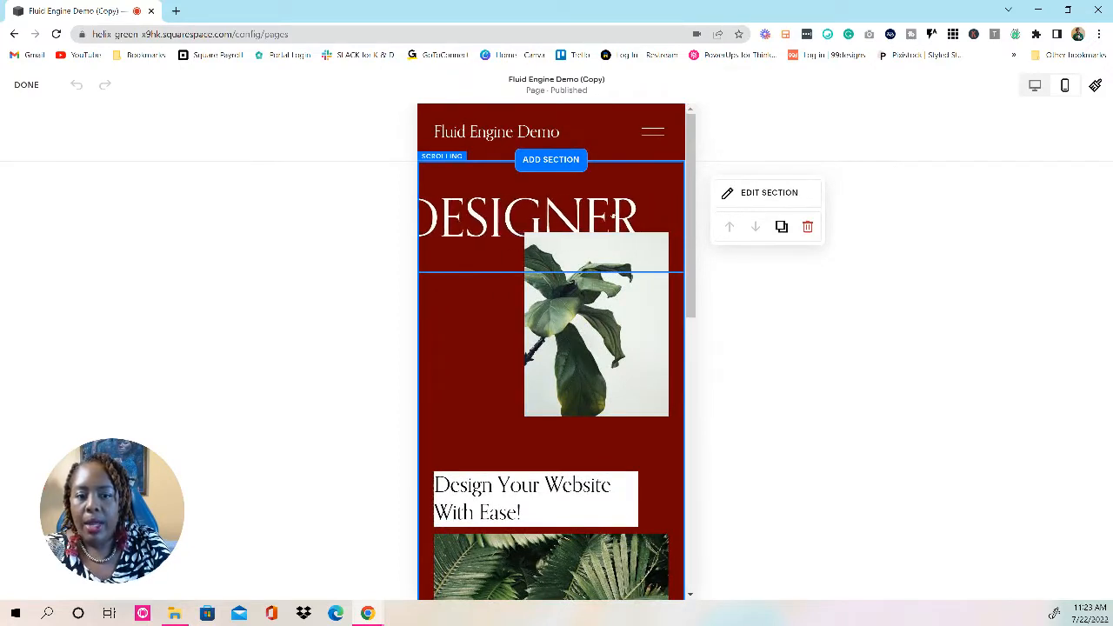
Try making the scrolling text block taller in the mobile layout so it reaches further over the plant image
click(548, 267)
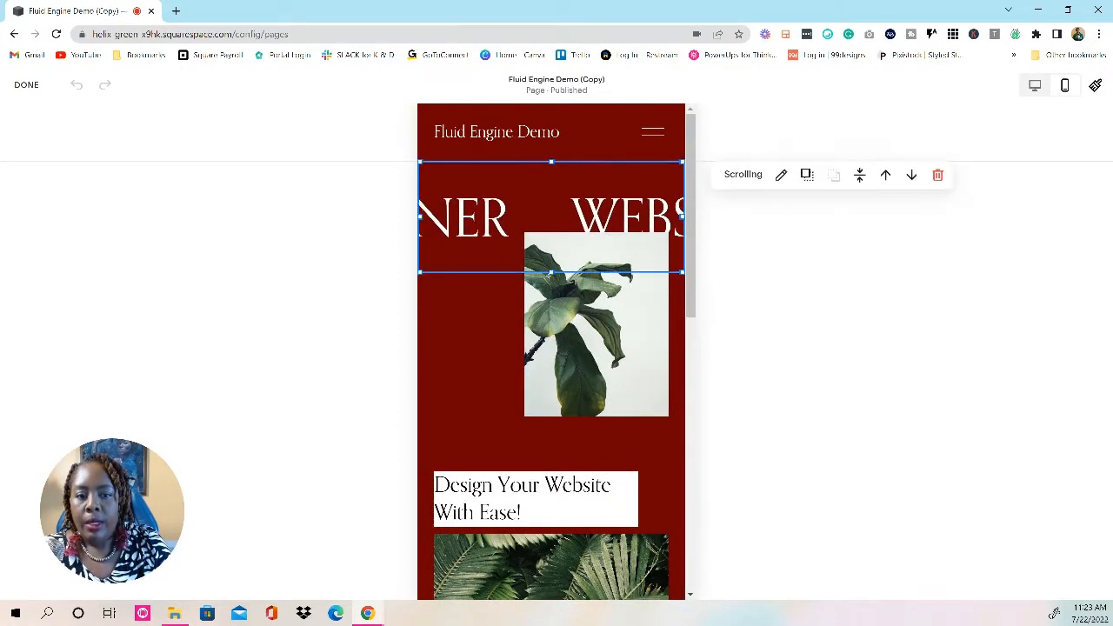
drag(551, 272, 551, 344)
drag(541, 183, 537, 187)
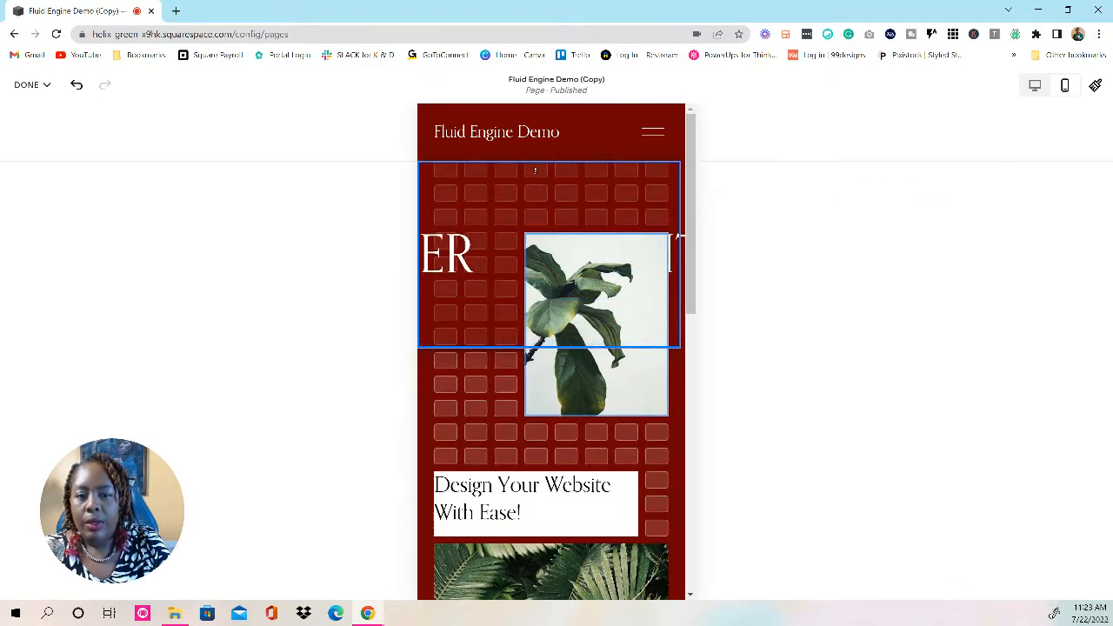
drag(548, 346, 549, 287)
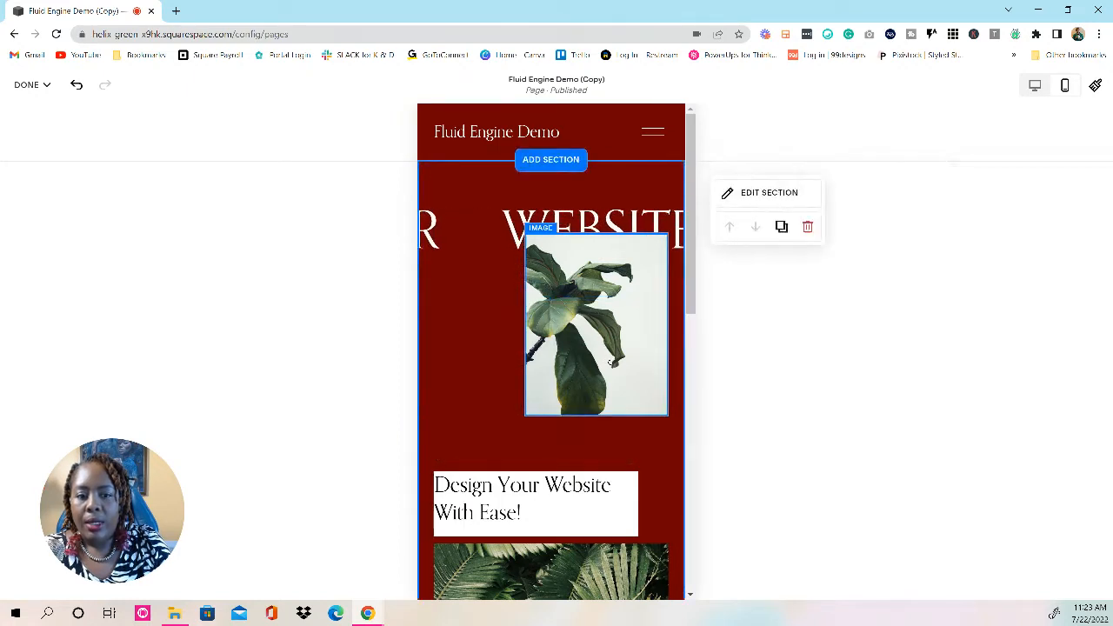
click(611, 362)
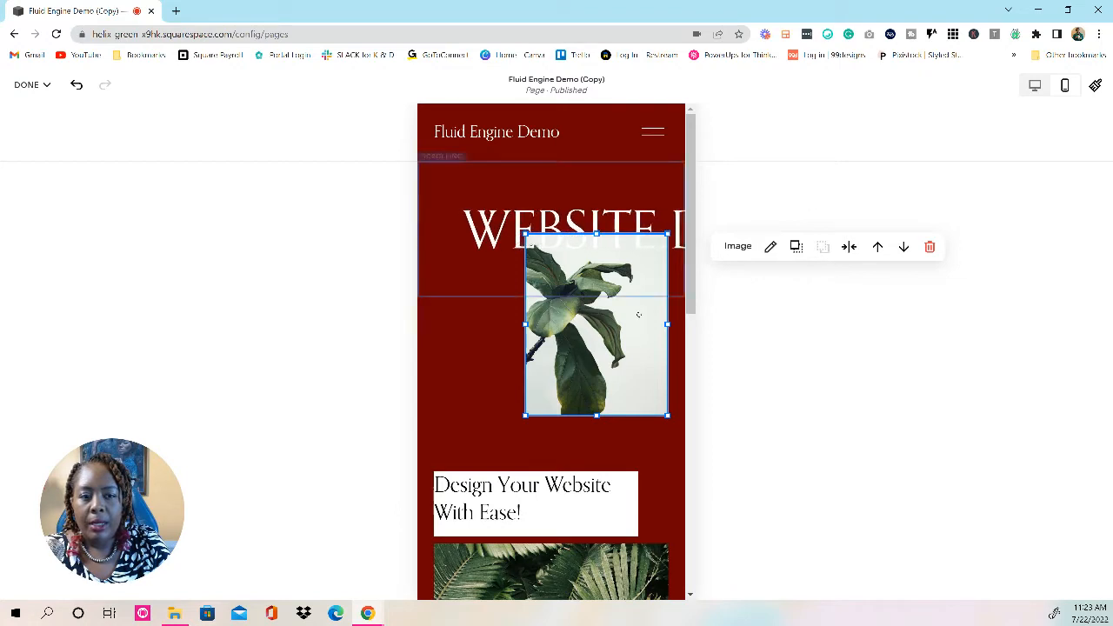
click(499, 352)
click(598, 348)
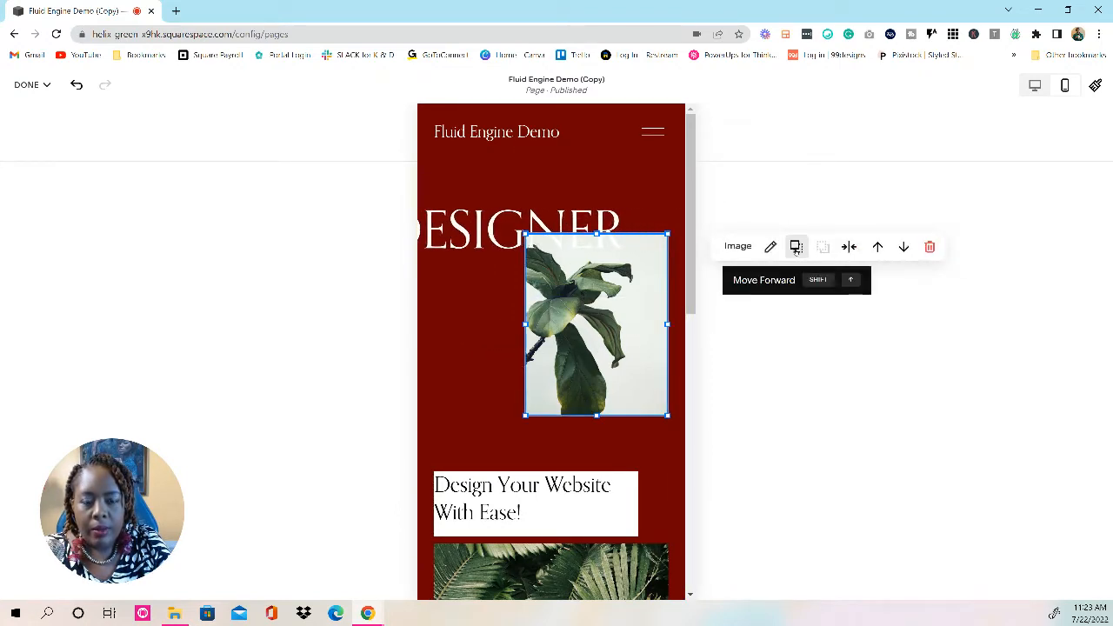
click(447, 326)
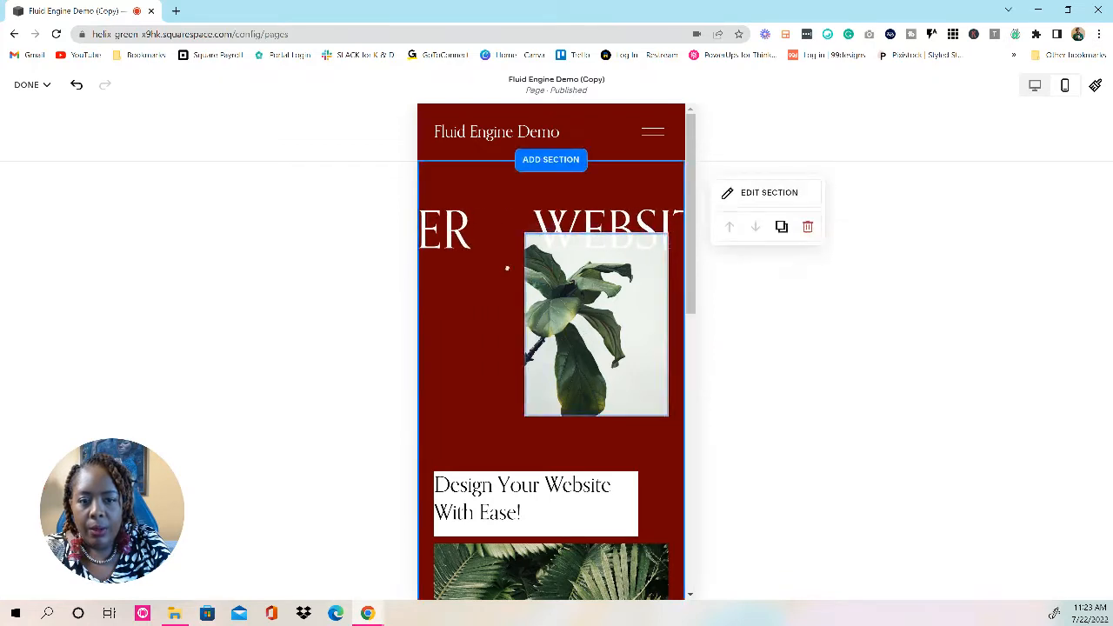
Shorten the scrolling text block from its lower edge and move the plant image up one grid row
click(551, 286)
drag(551, 285, 548, 249)
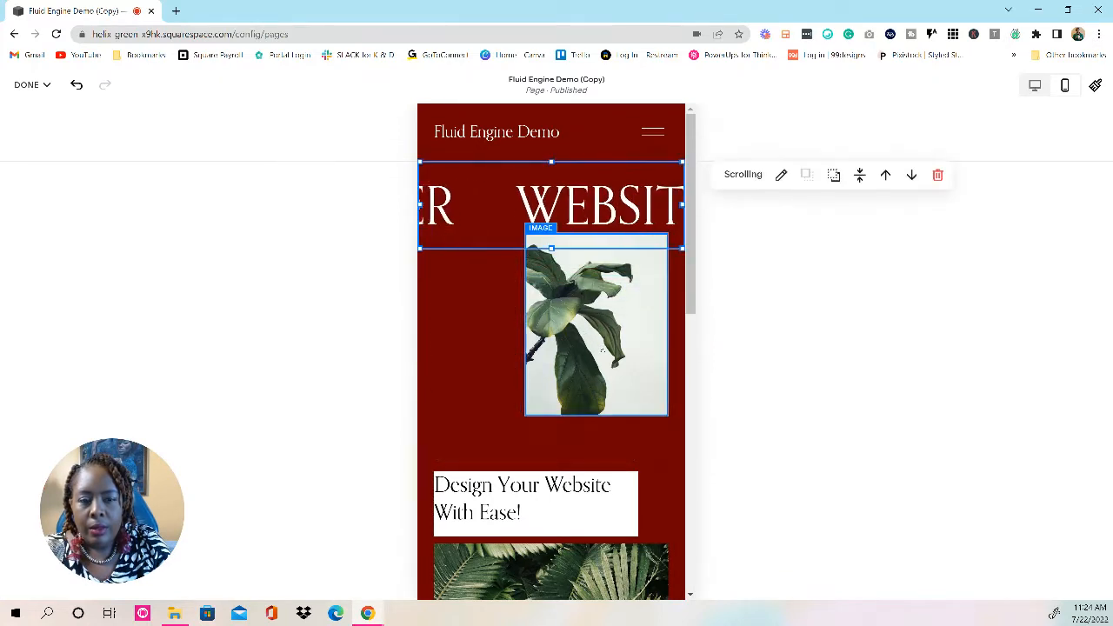
drag(602, 350, 567, 324)
click(498, 330)
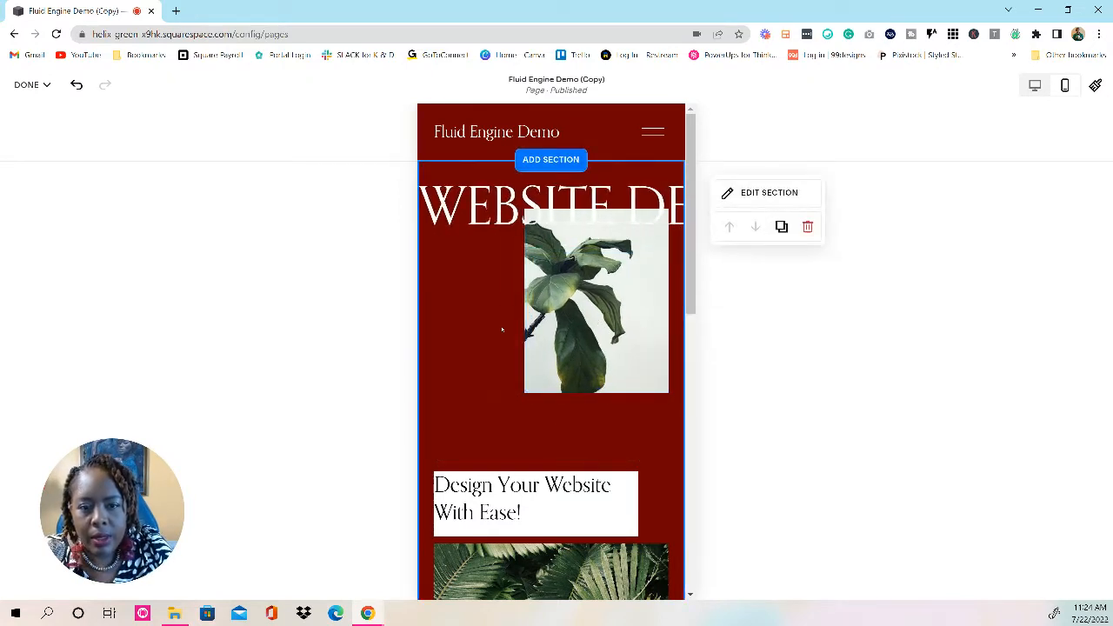
Move the palm leaf image up over the heading, directly beneath the plant image
click(602, 320)
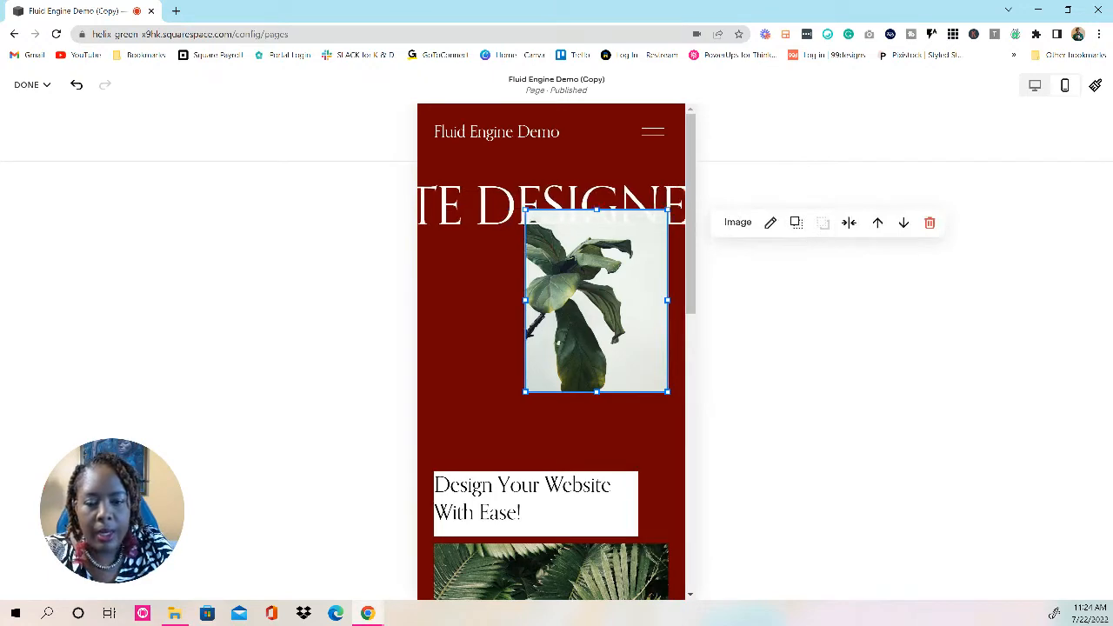
scroll(599, 412, down, 3)
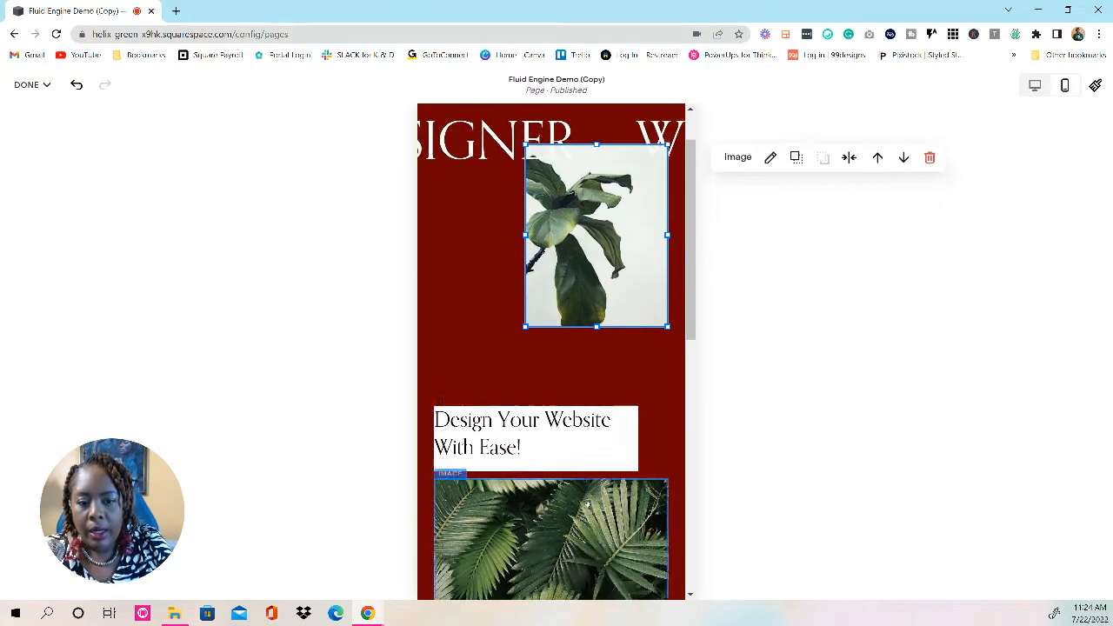
drag(572, 467, 574, 327)
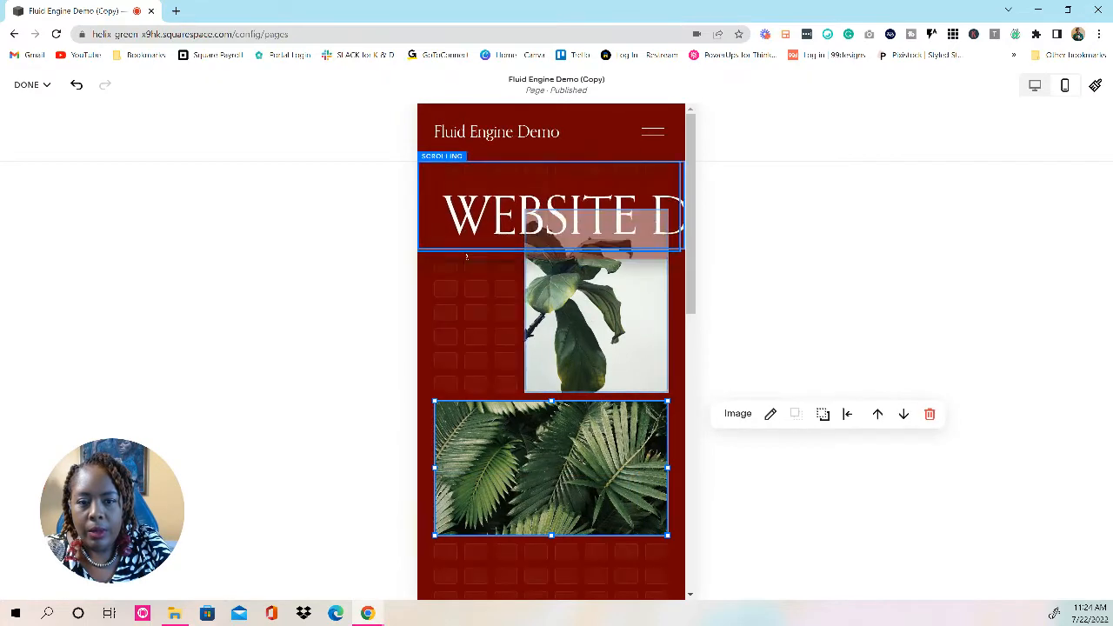
Raise the plant image to the section's upper edge and move the scrolling text down so it crosses the image's lower end
drag(481, 194, 458, 317)
drag(622, 239, 623, 191)
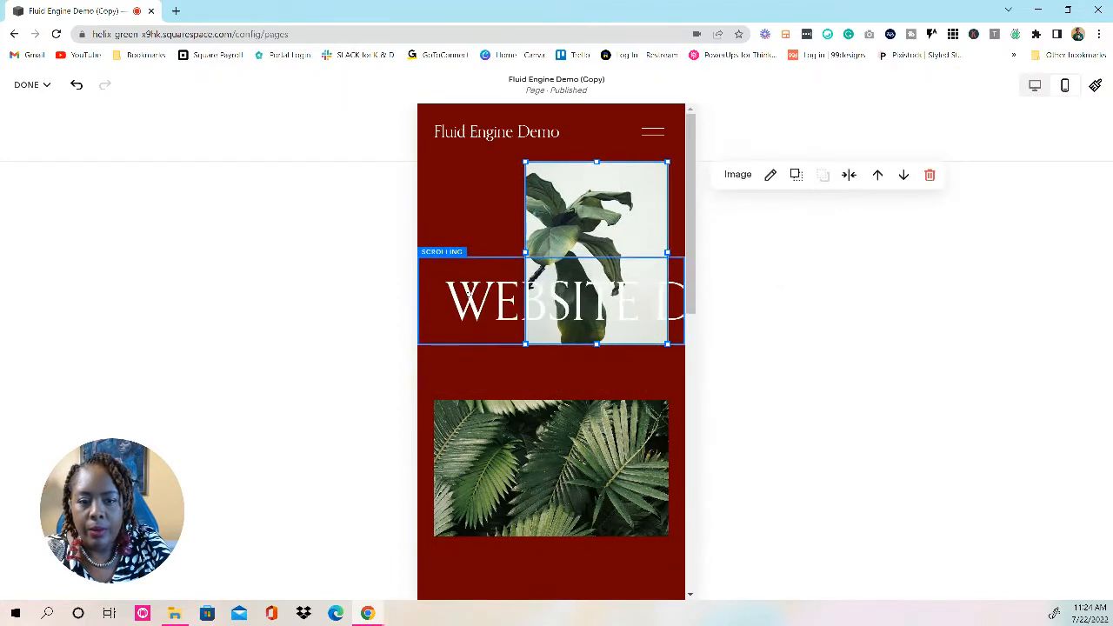
drag(468, 300, 467, 330)
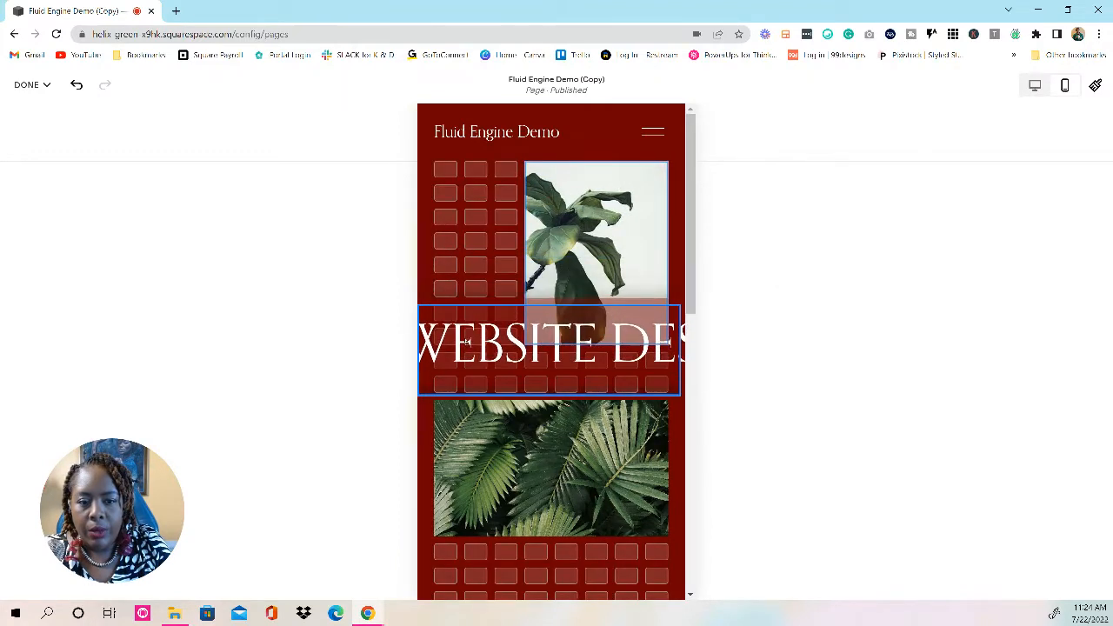
drag(562, 337, 565, 337)
Shrink the plant image to a small block in the section's upper-right corner, clear of the scrolling text
scroll(819, 343, down, 2)
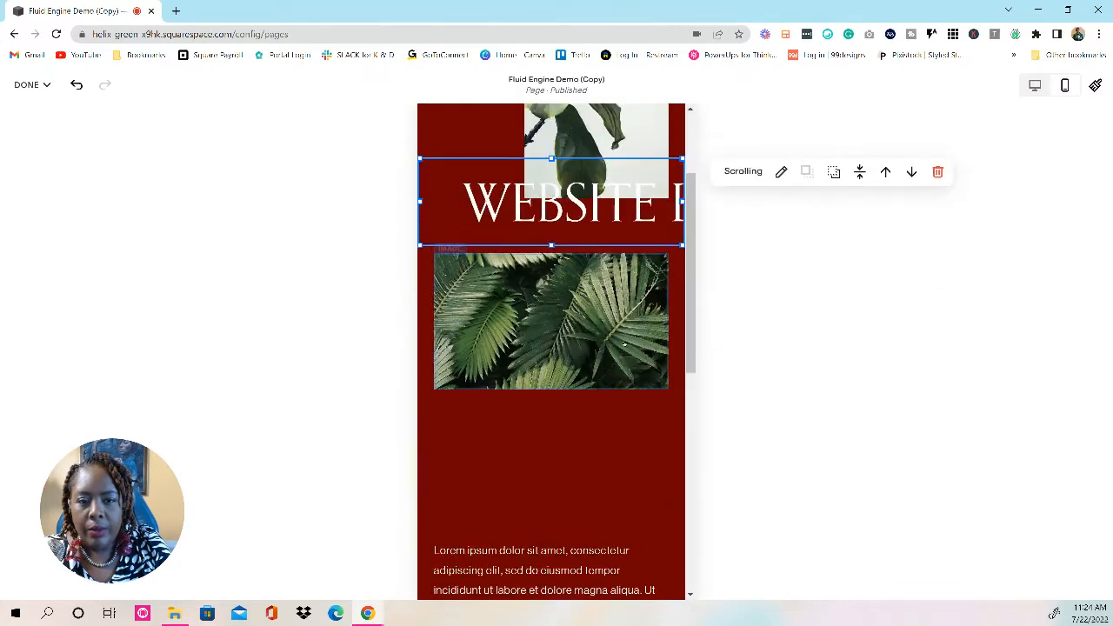
scroll(625, 340, up, 1)
scroll(597, 181, up, 2)
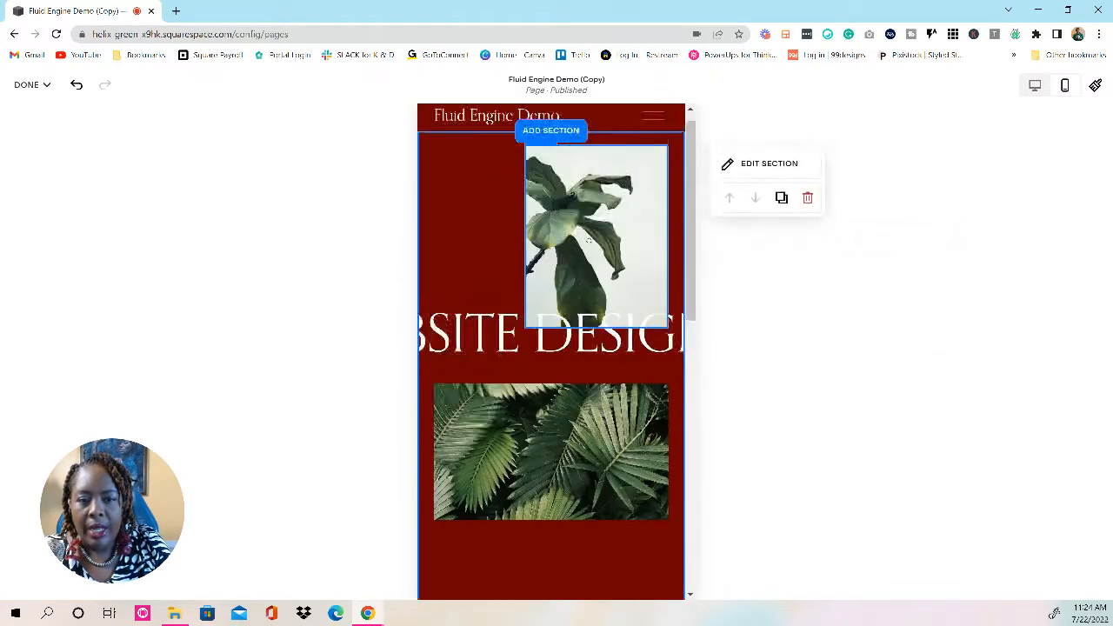
click(558, 267)
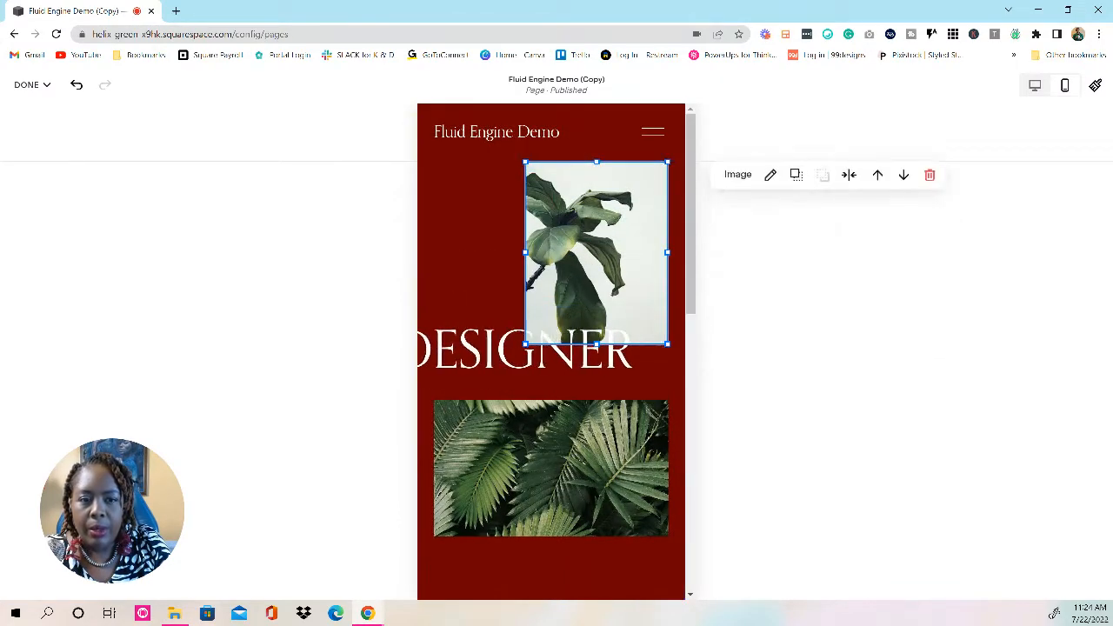
drag(668, 162, 636, 191)
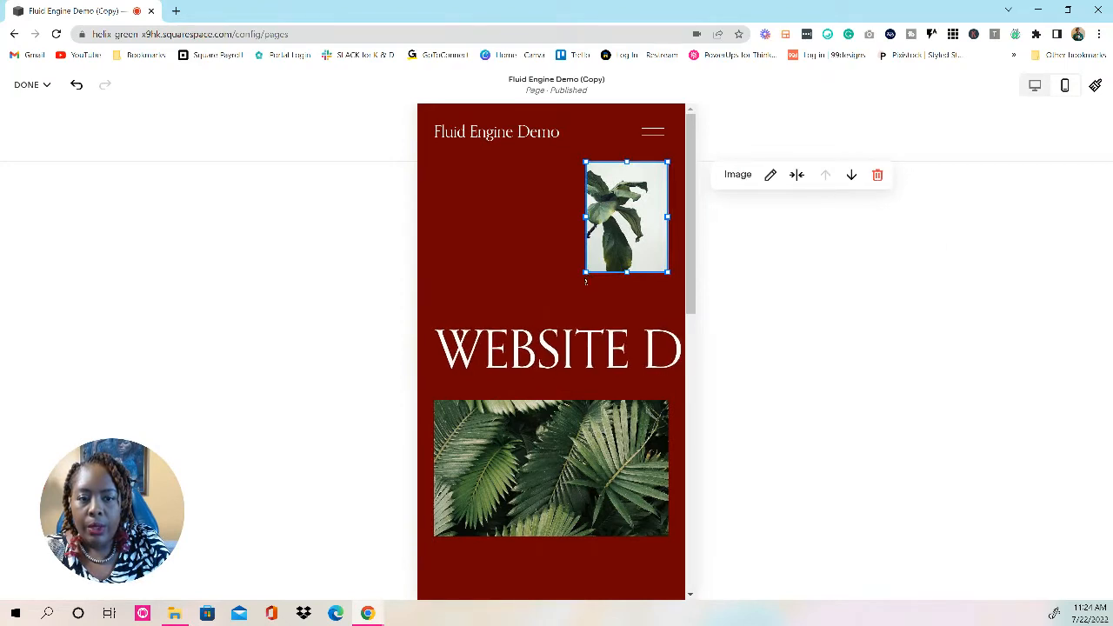
Enlarge the plant image by one grid column from its lower-left corner and move the scrolling text up to cross its lower end
drag(585, 280, 554, 296)
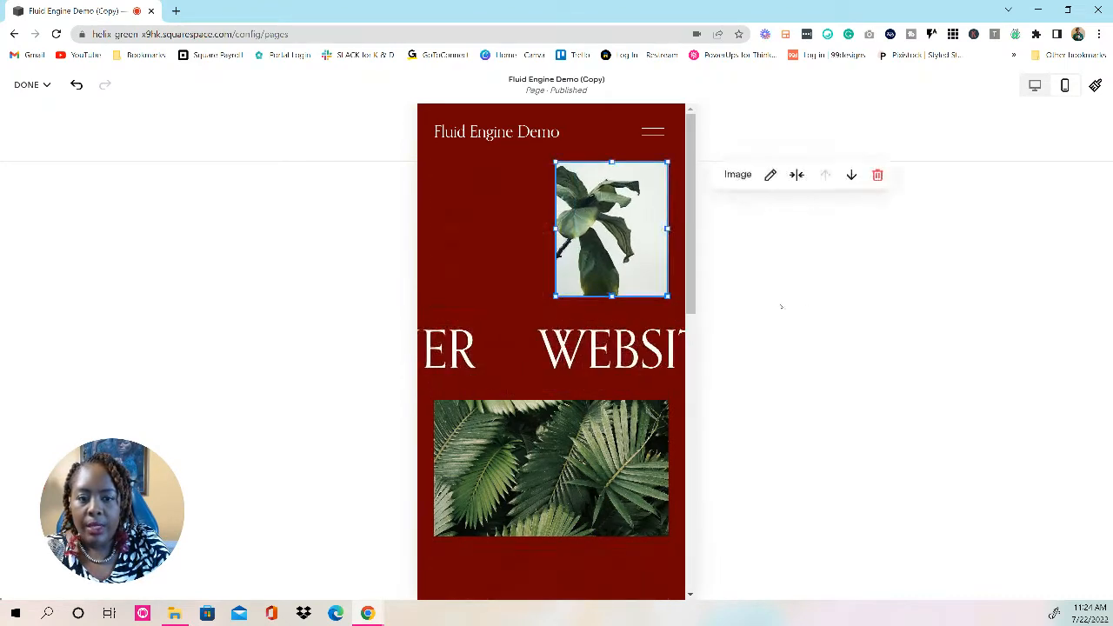
drag(534, 352, 530, 316)
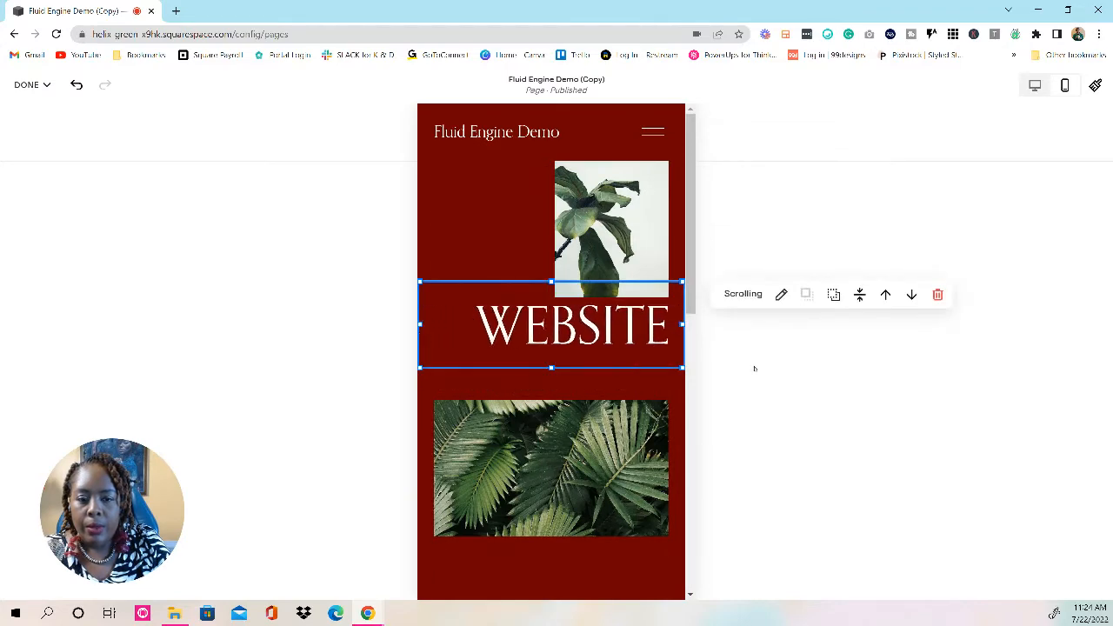
Move the palm leaf image up beneath the scrolling text, extend it to the screen's left edge, and resize it to about three-quarters of the width
drag(525, 431, 531, 390)
drag(434, 420, 397, 417)
drag(667, 354, 518, 380)
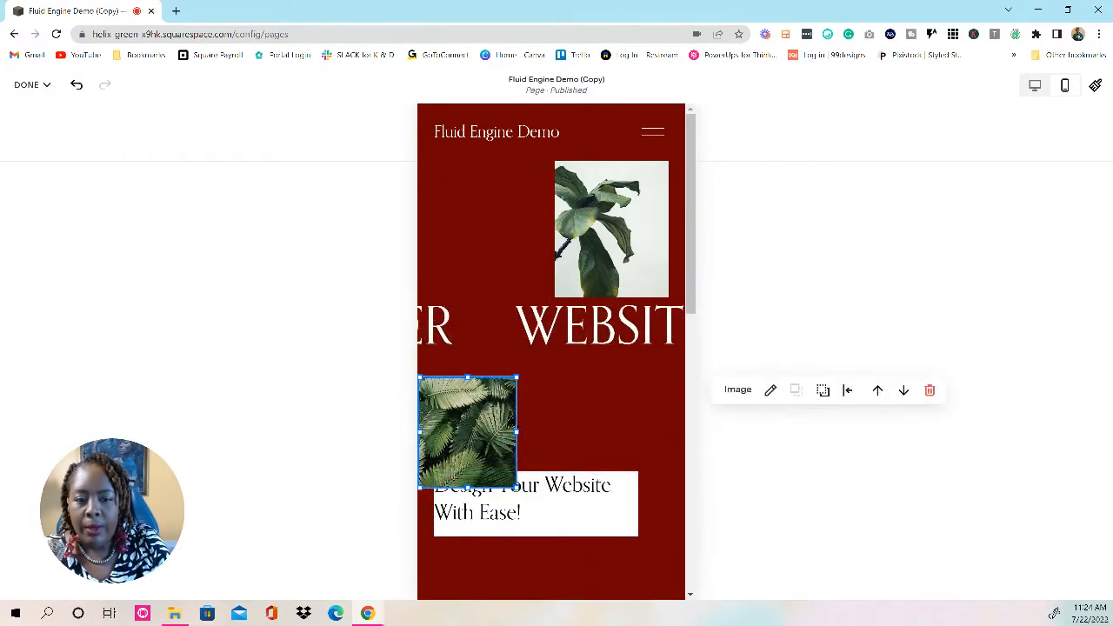
drag(516, 430, 606, 430)
click(748, 453)
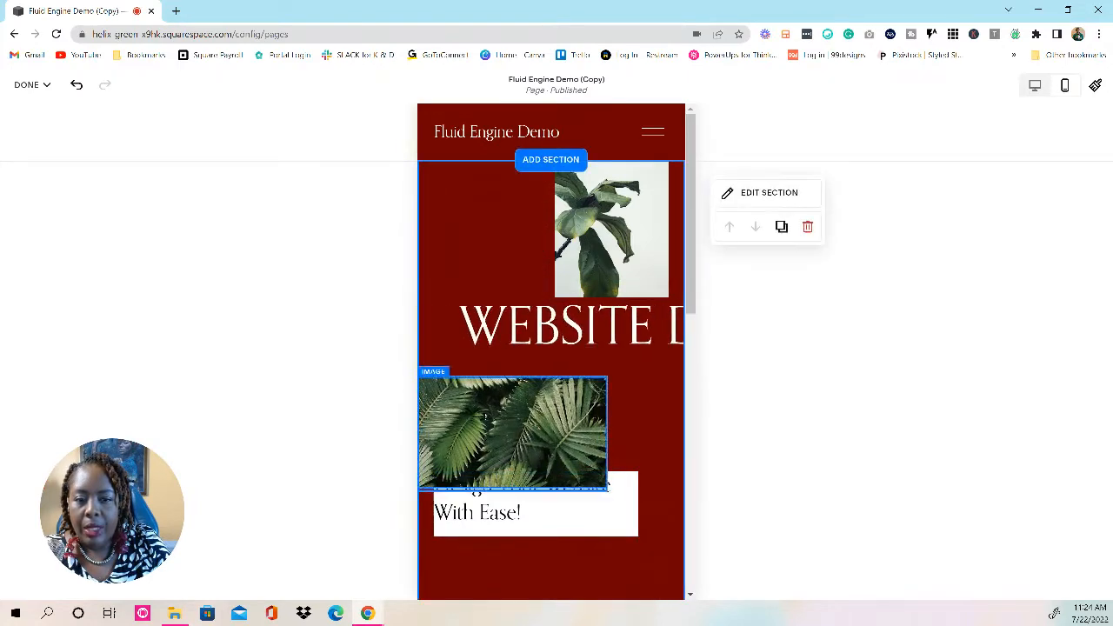
drag(485, 421, 488, 413)
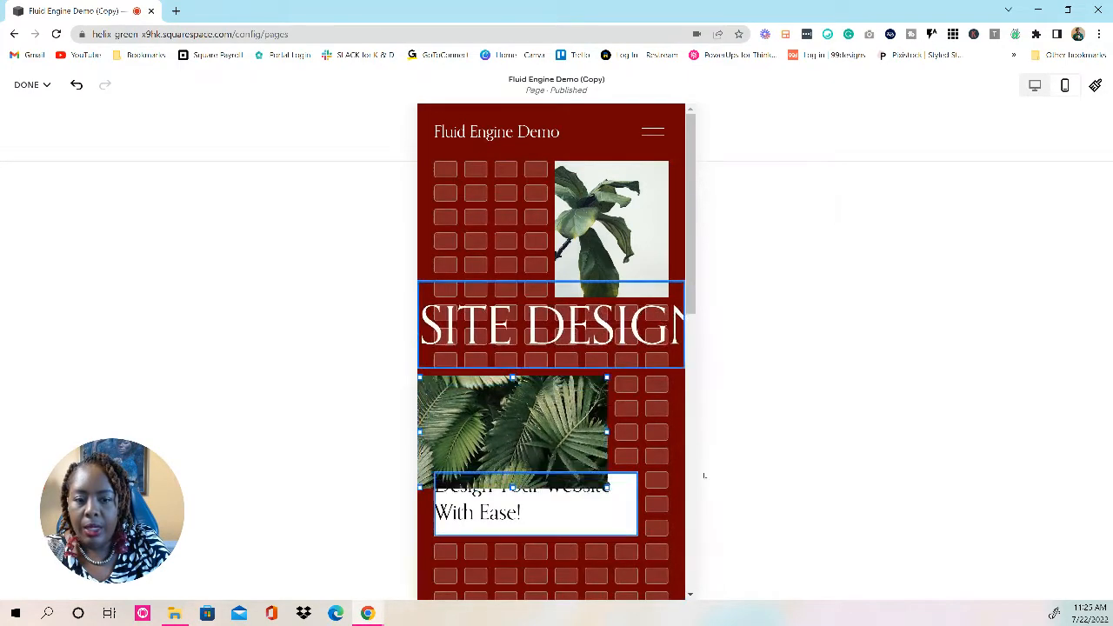
click(703, 474)
Try overlaying the heading text block on the palm leaf image, and return it to the image's lower edge
drag(565, 509, 566, 446)
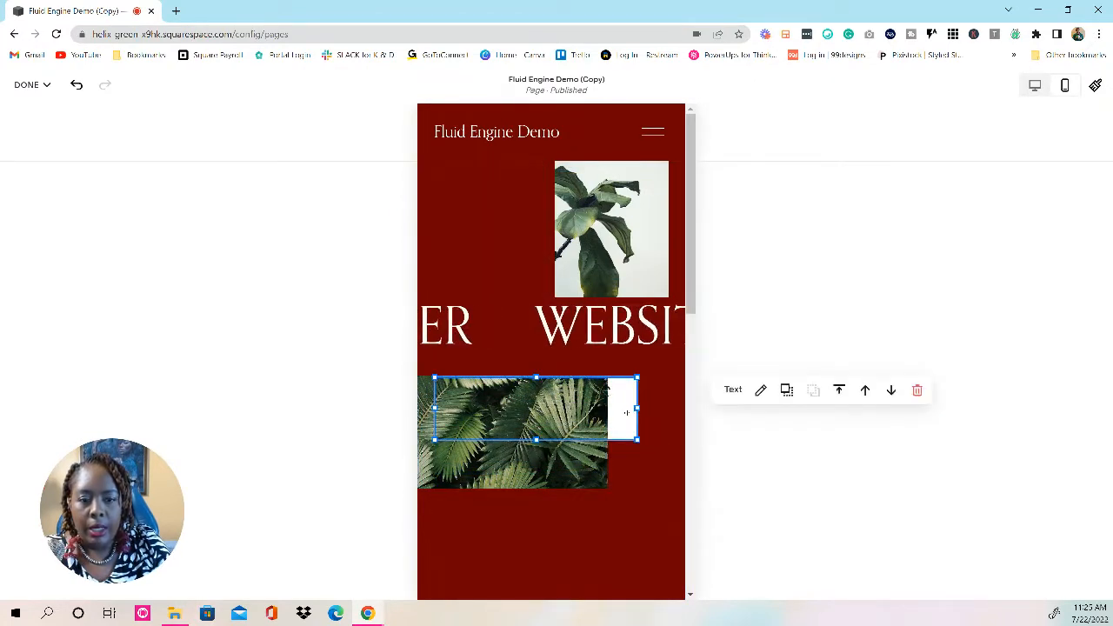
double_click(606, 388)
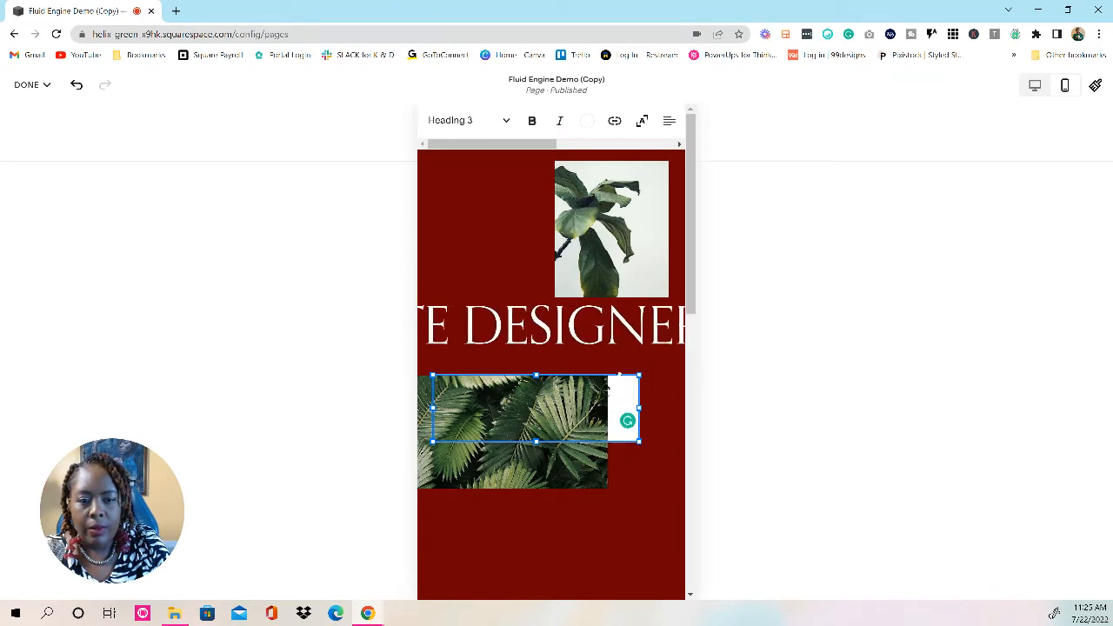
drag(609, 384, 619, 474)
click(585, 558)
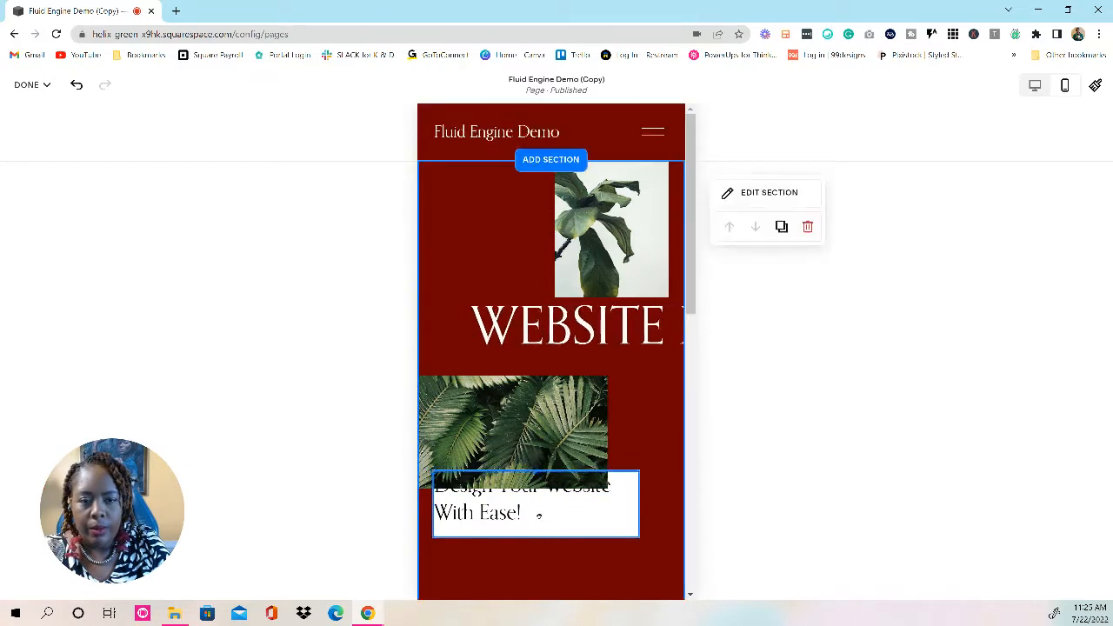
Bring the heading text block in front of the palm leaf image and widen it by one grid column on its right side
click(572, 522)
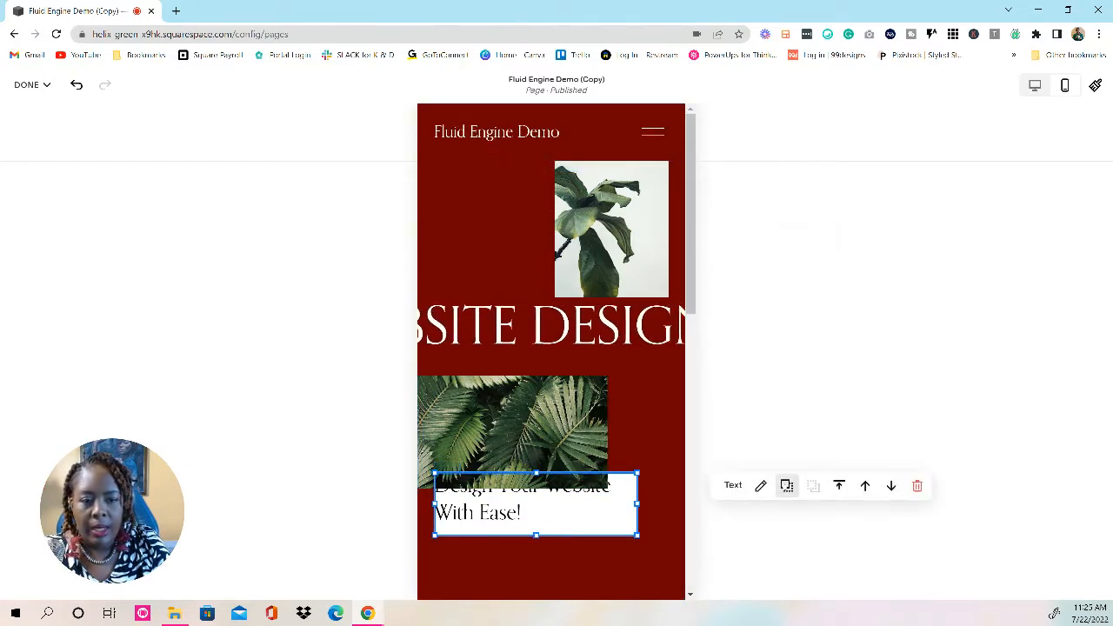
click(786, 485)
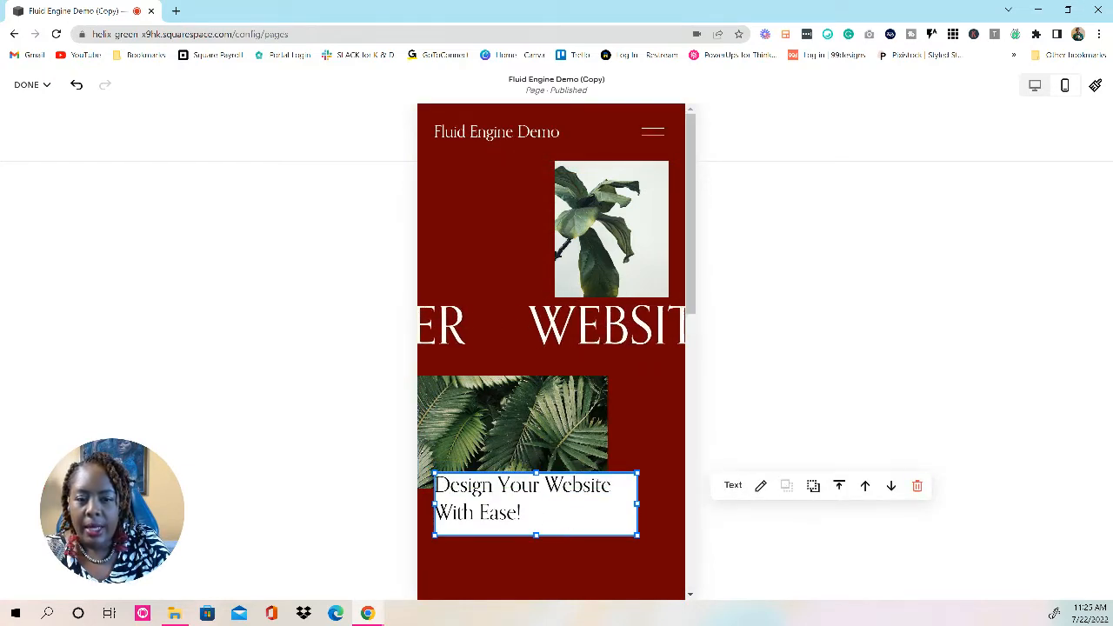
drag(636, 504, 667, 504)
click(607, 525)
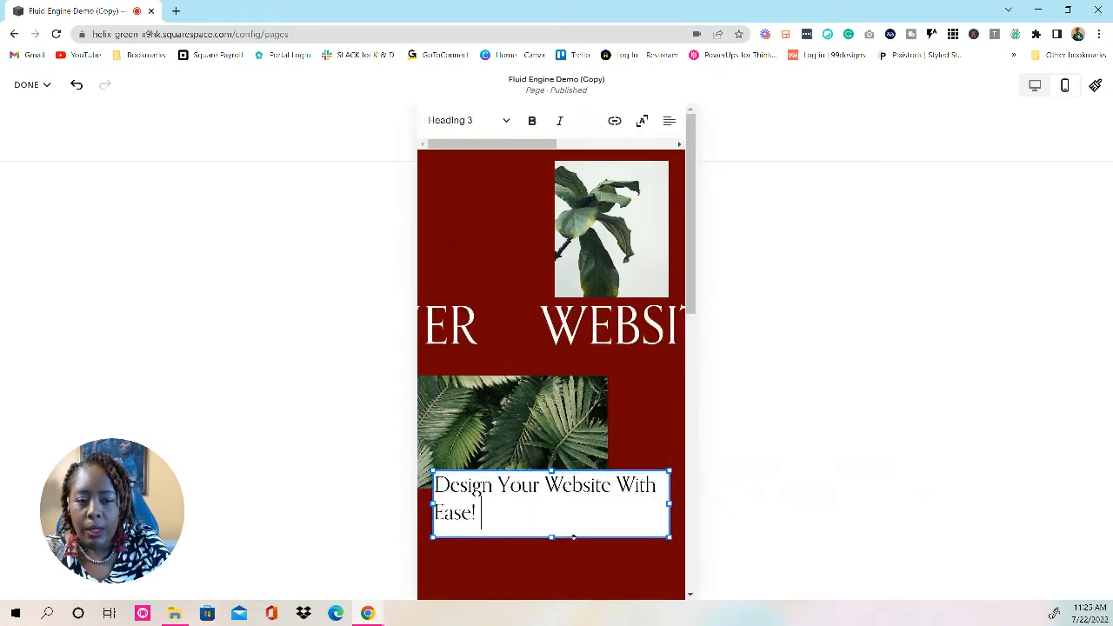
drag(554, 538, 600, 502)
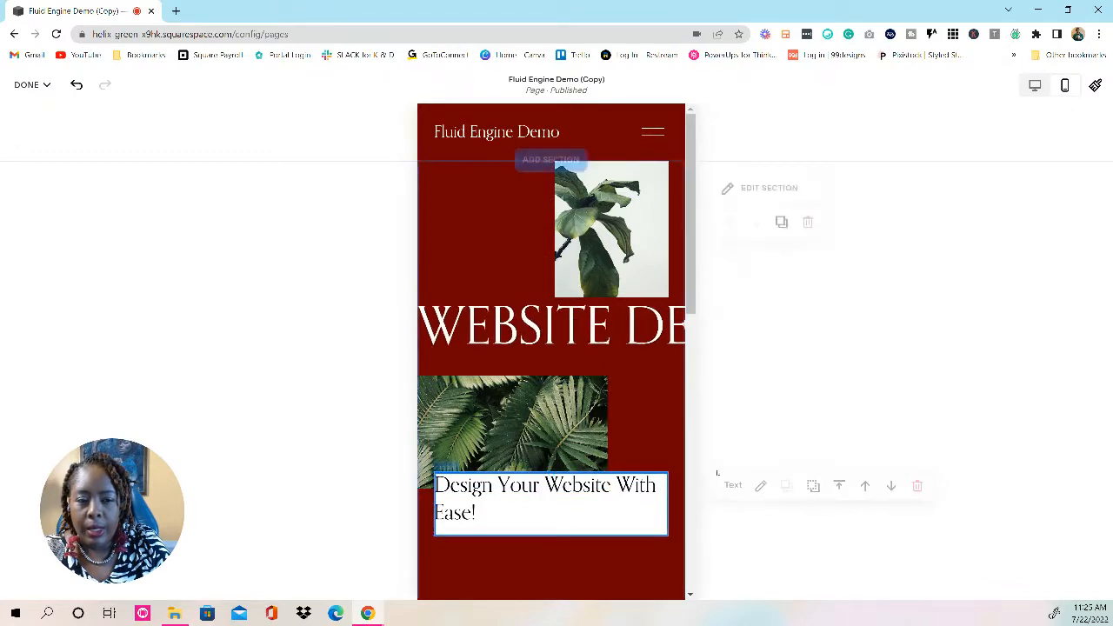
Try Heading 2 on the "Design Your Website With Ease!" text, set it to Heading 4, and narrow its block by one column
click(545, 491)
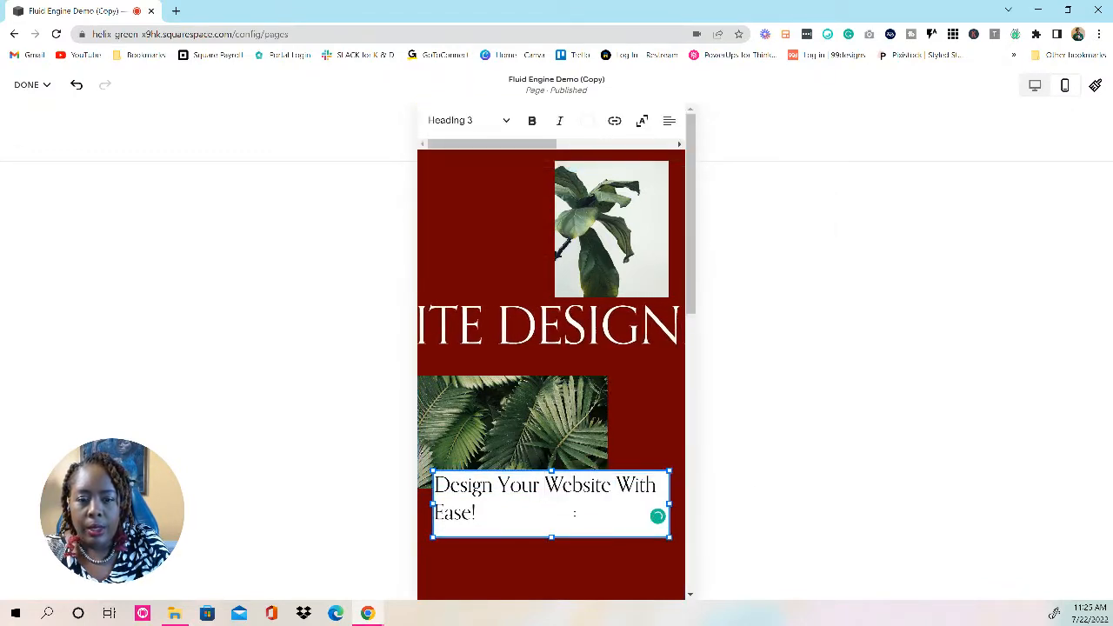
triple_click(573, 487)
click(469, 120)
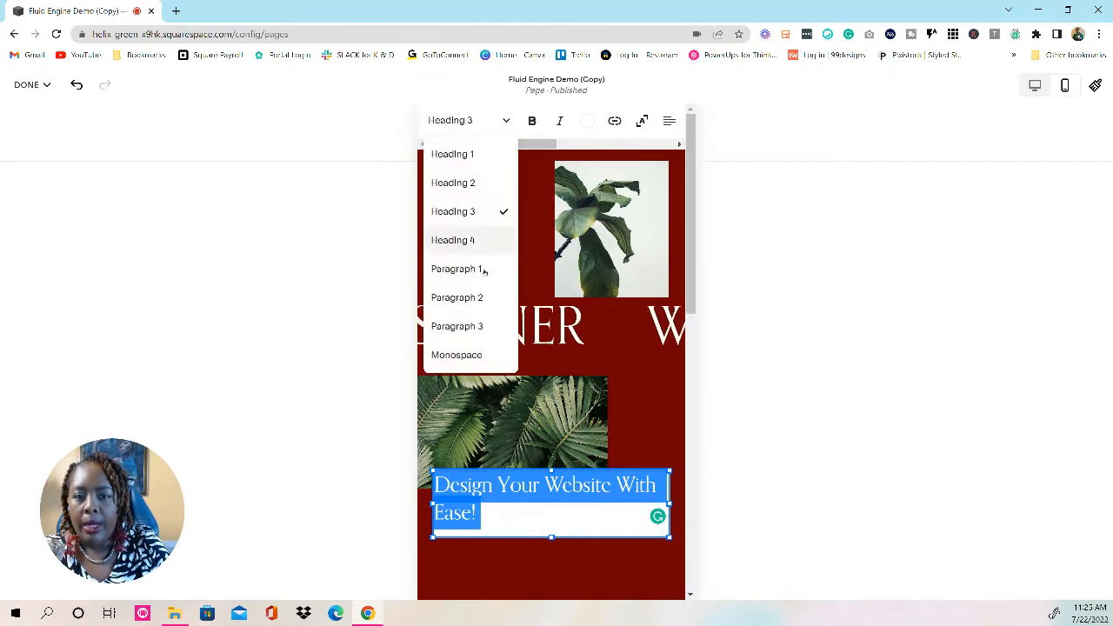
click(461, 186)
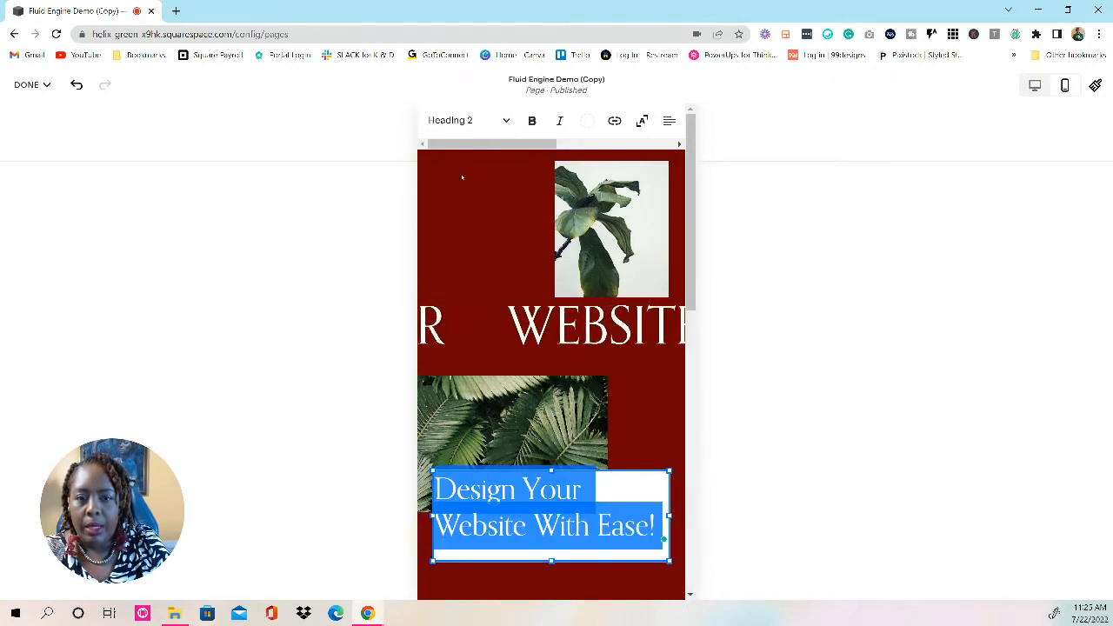
click(469, 120)
click(473, 243)
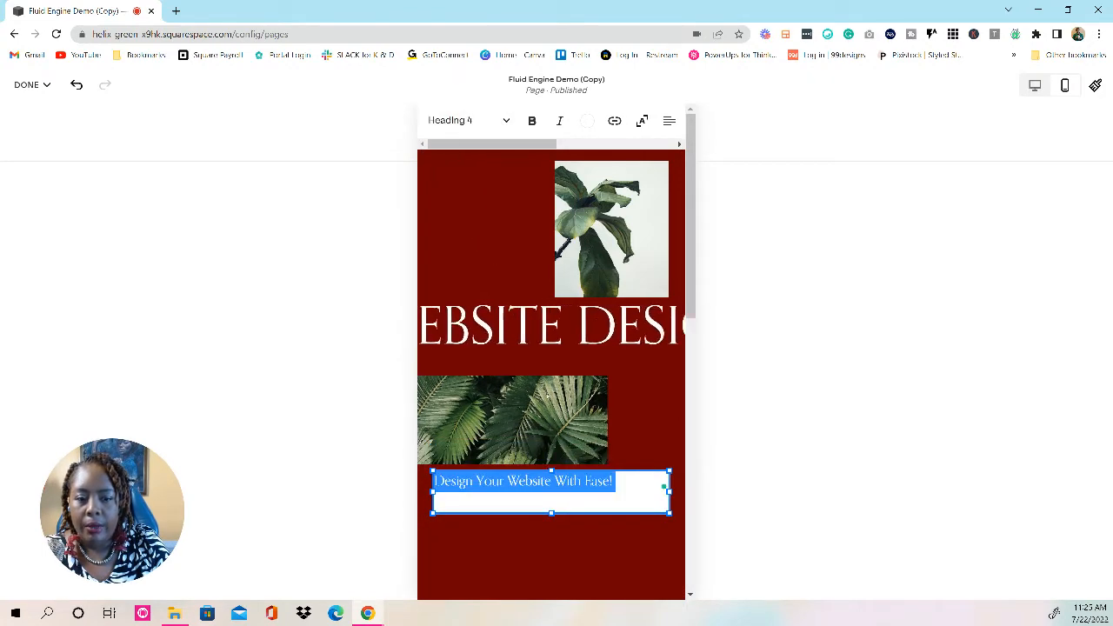
mouse_move(669, 492)
mouse_down()
mouse_move(613, 487)
mouse_move(638, 492)
mouse_up()
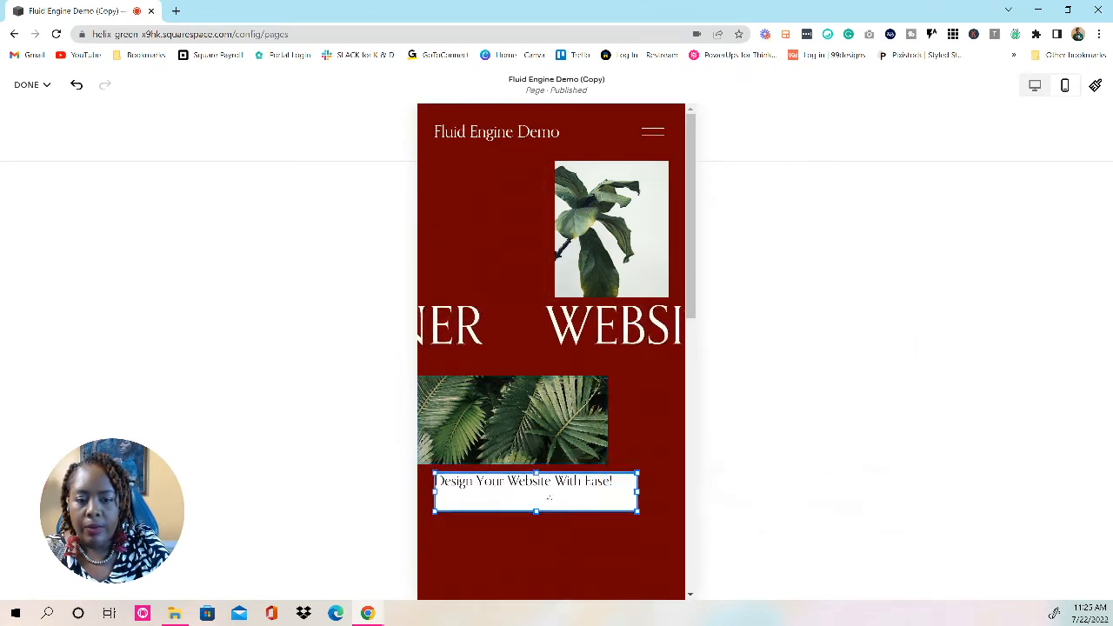
Open the heading text block's design settings and try to shorten the block from its lower edge
click(760, 485)
drag(537, 511, 542, 491)
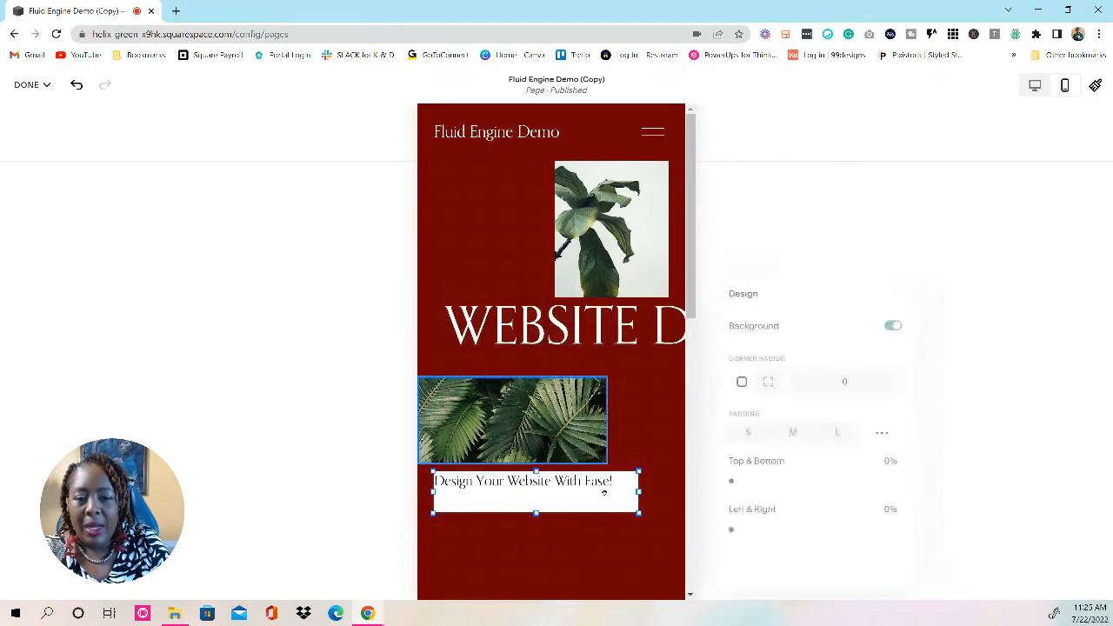
click(583, 483)
click(1004, 439)
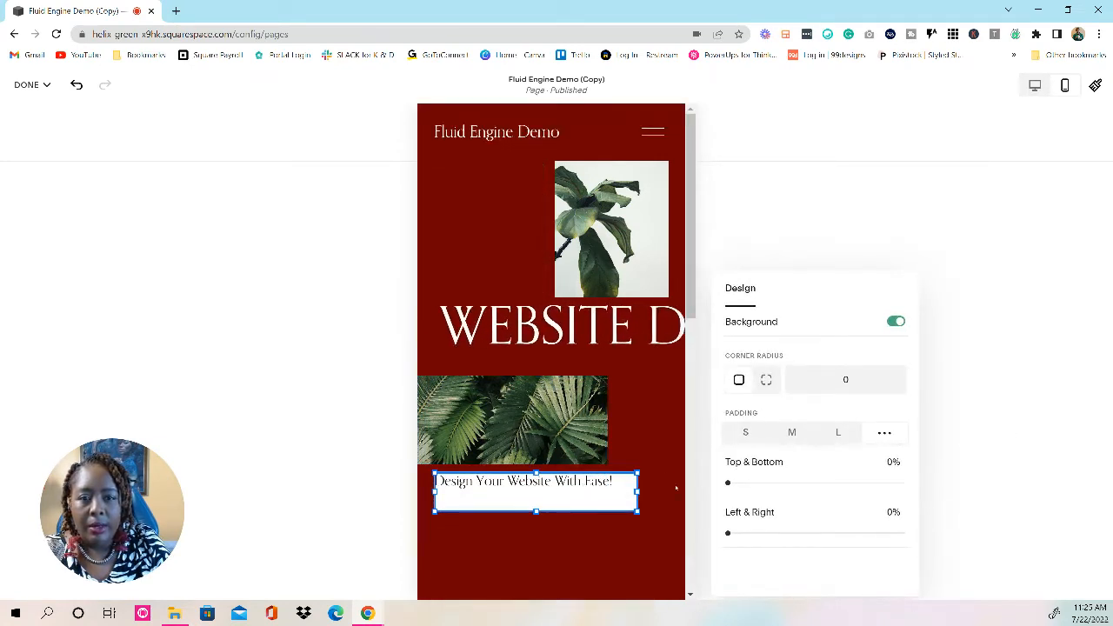
click(564, 490)
click(944, 190)
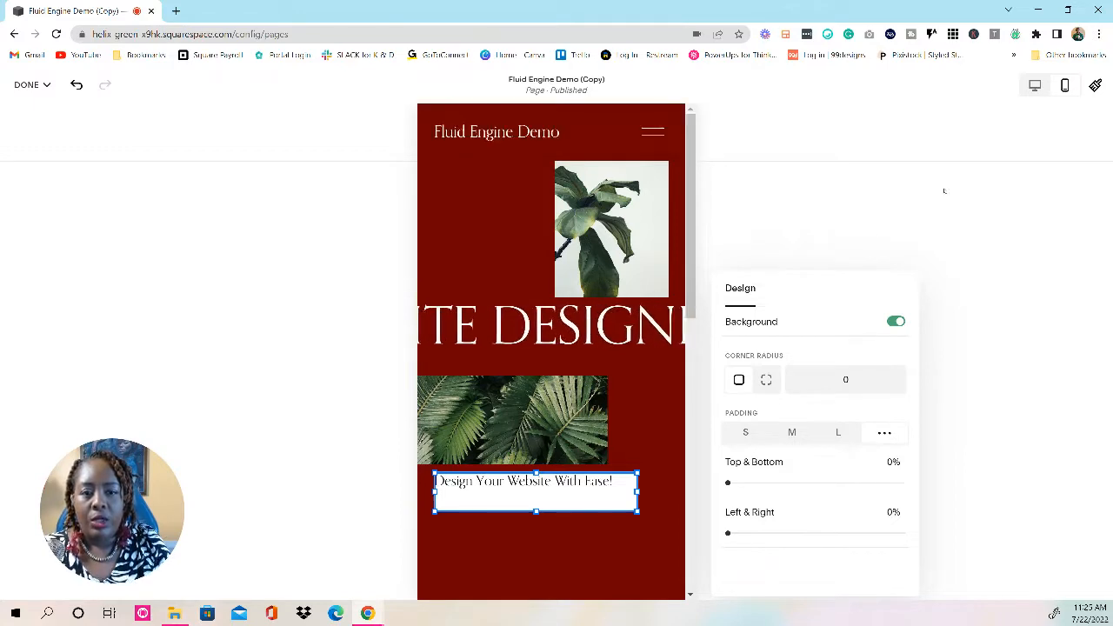
click(669, 469)
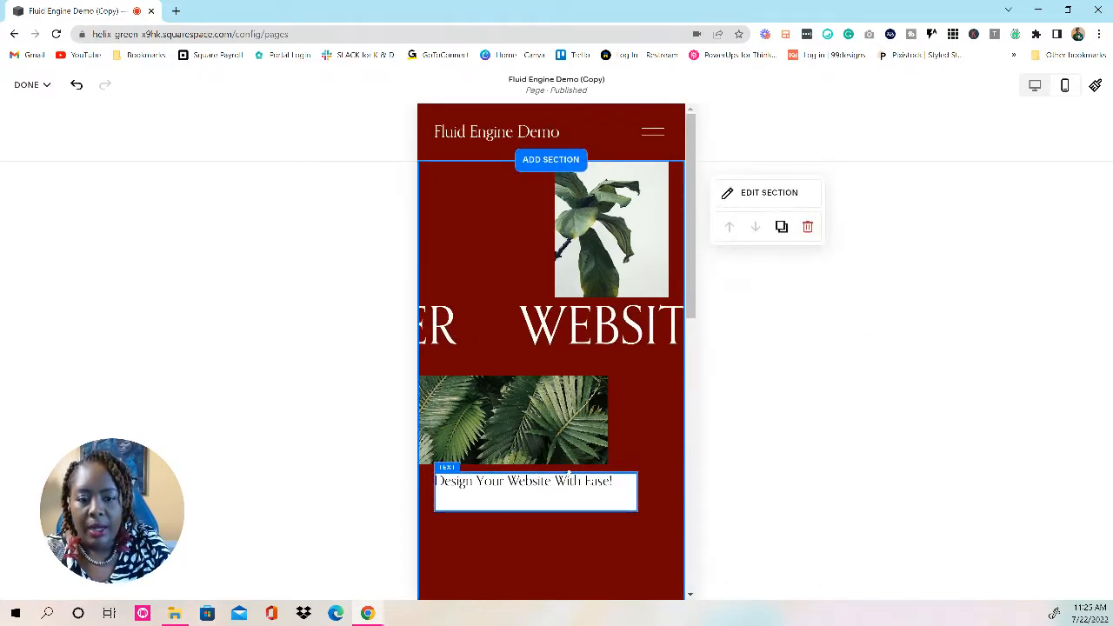
Move the heading text block up over the middle of the palm leaf image and set its padding to S
drag(569, 475, 576, 395)
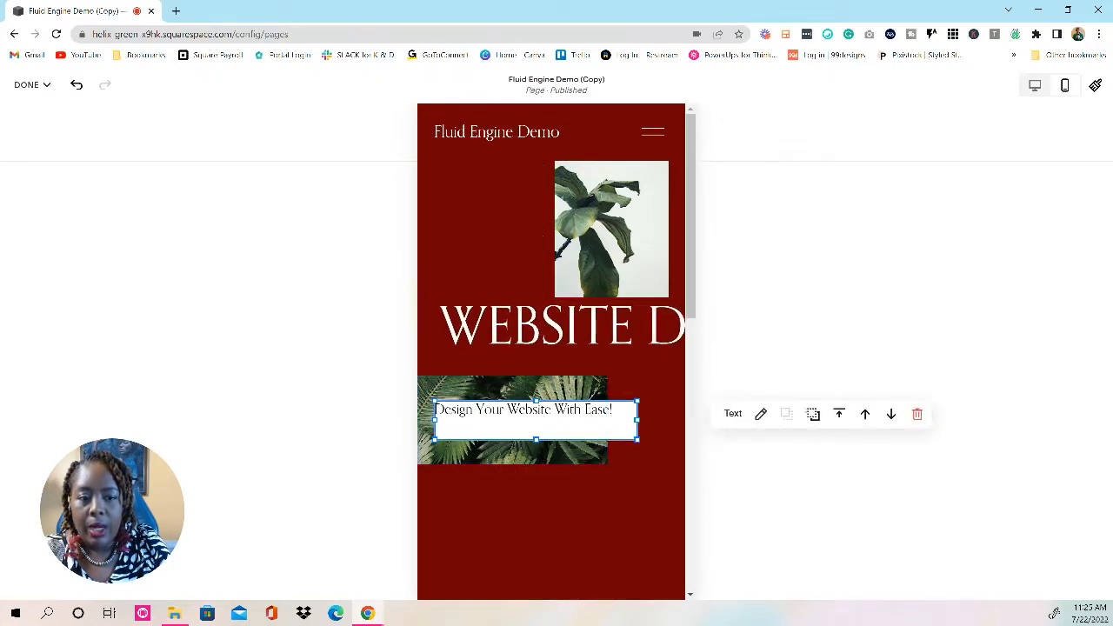
click(761, 414)
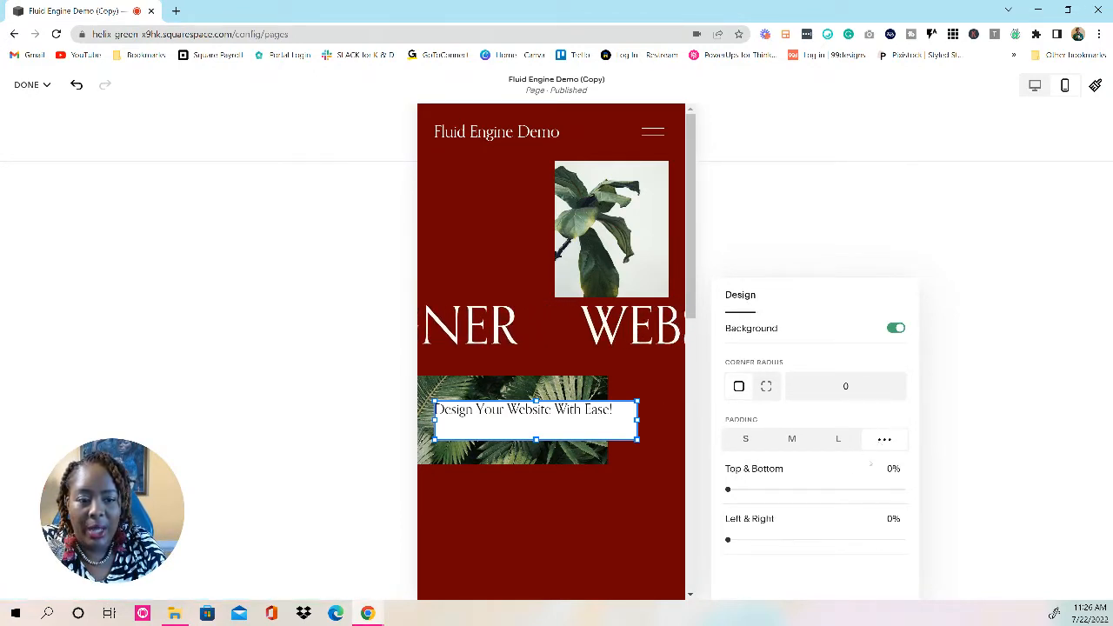
click(745, 439)
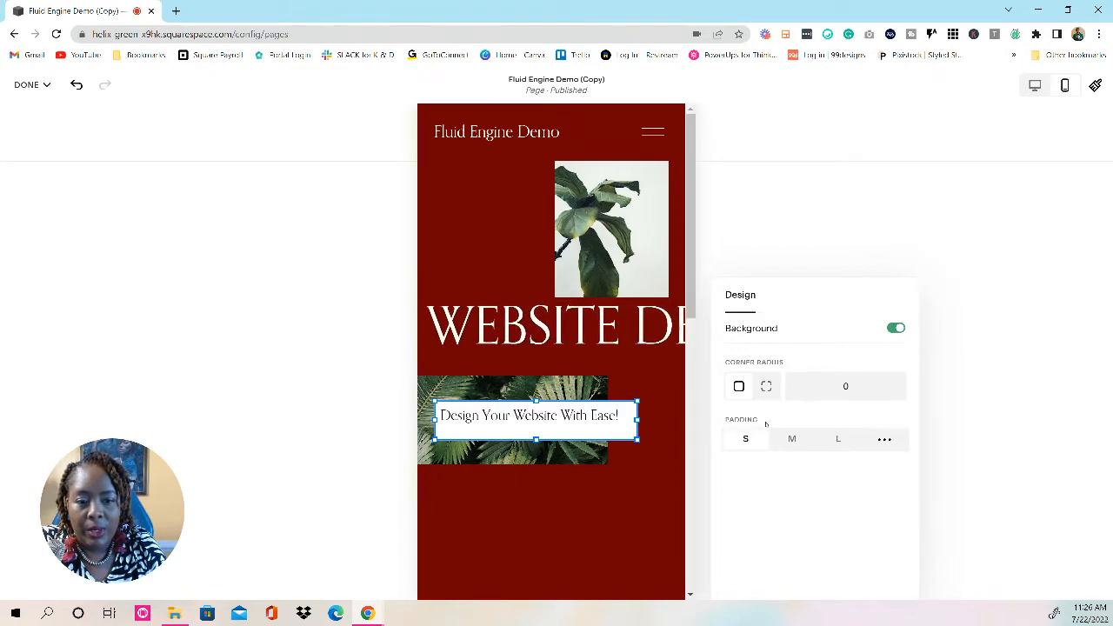
click(652, 456)
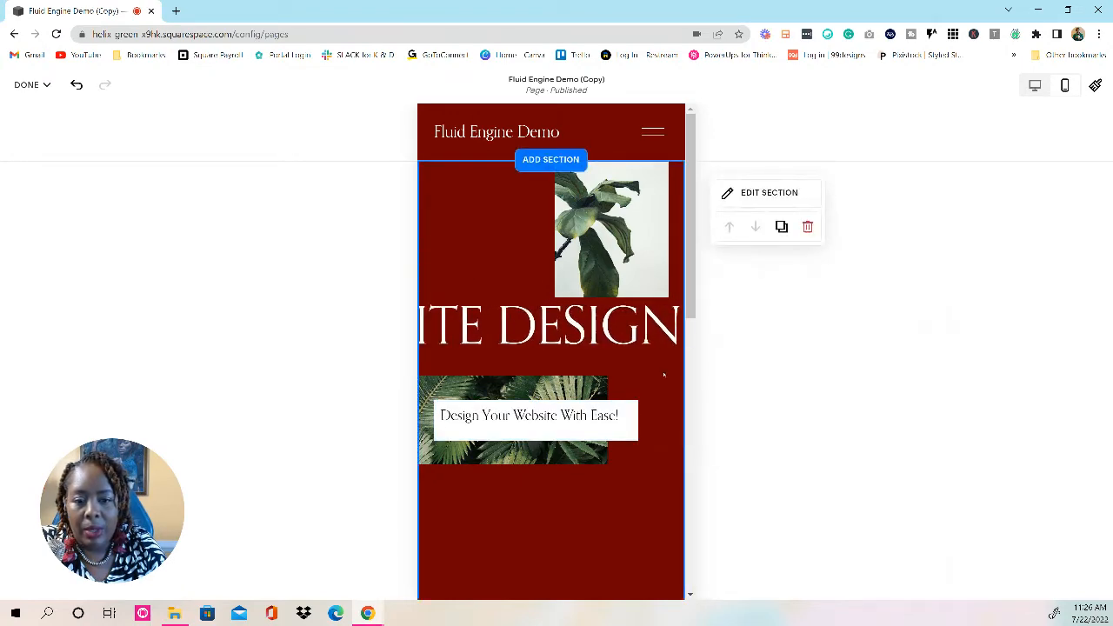
Move the Lorem ipsum paragraph up to sit directly beneath the palm leaf image
scroll(643, 355, down, 2)
drag(551, 544, 551, 347)
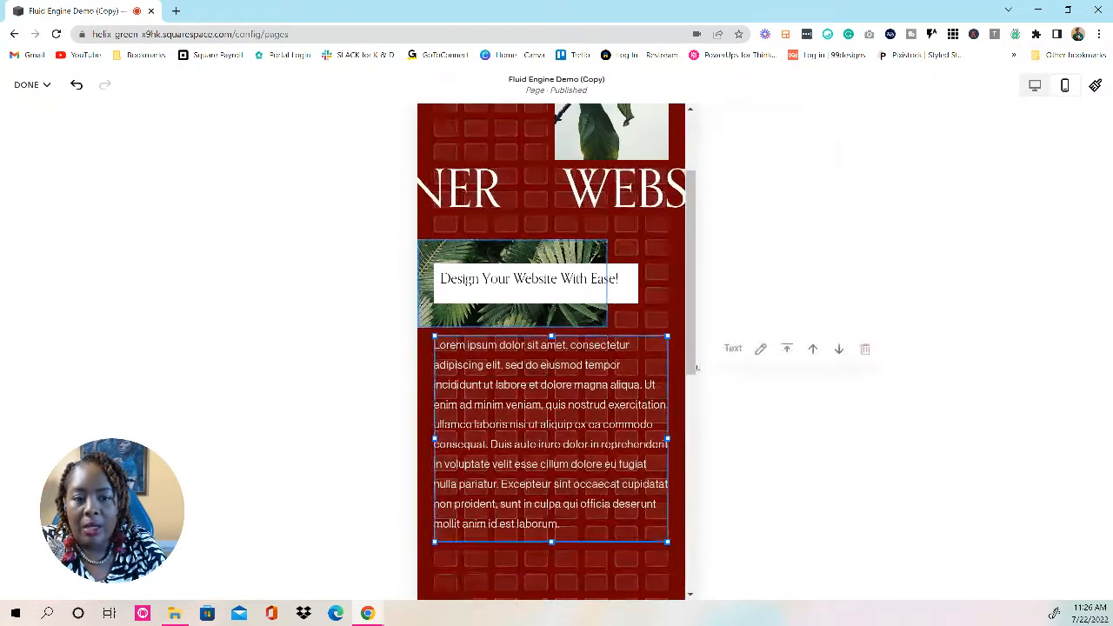
click(787, 441)
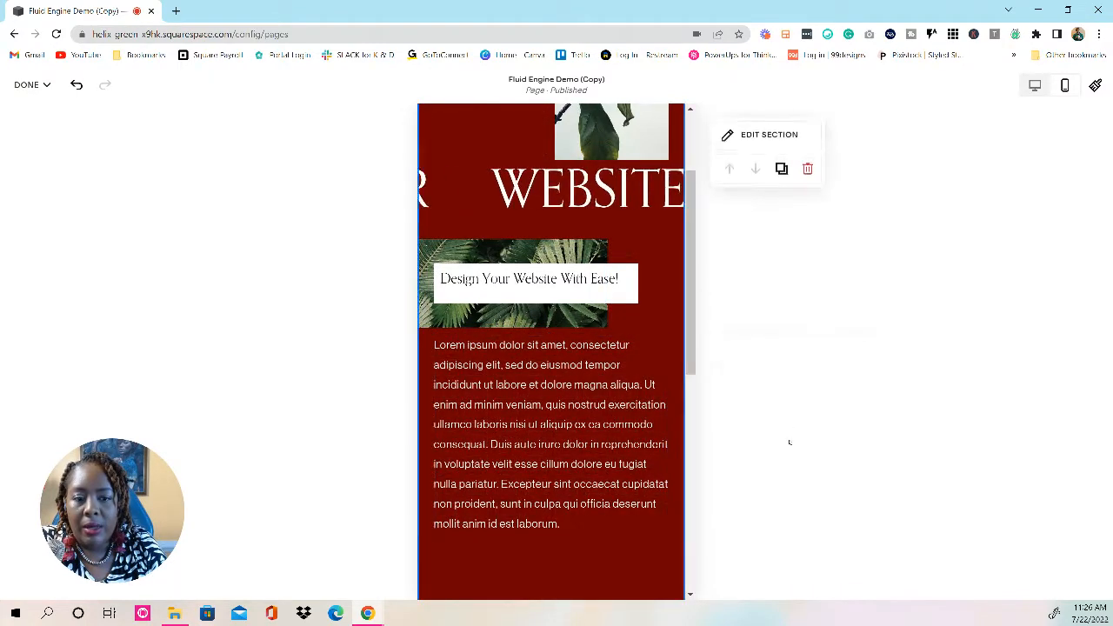
click(593, 383)
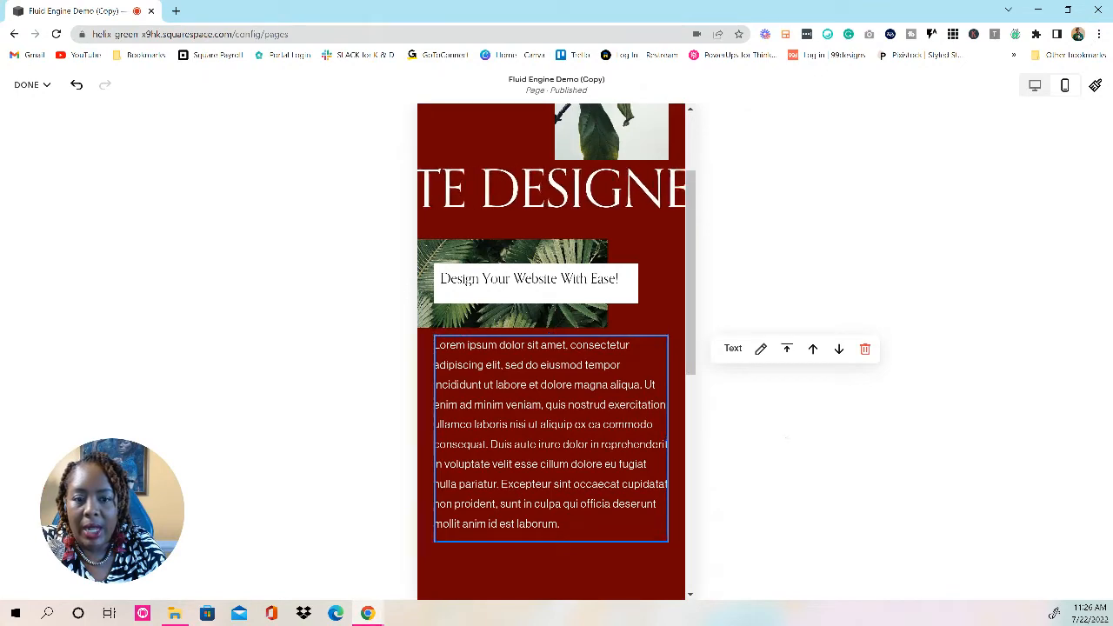
click(787, 439)
scroll(774, 409, up, 2)
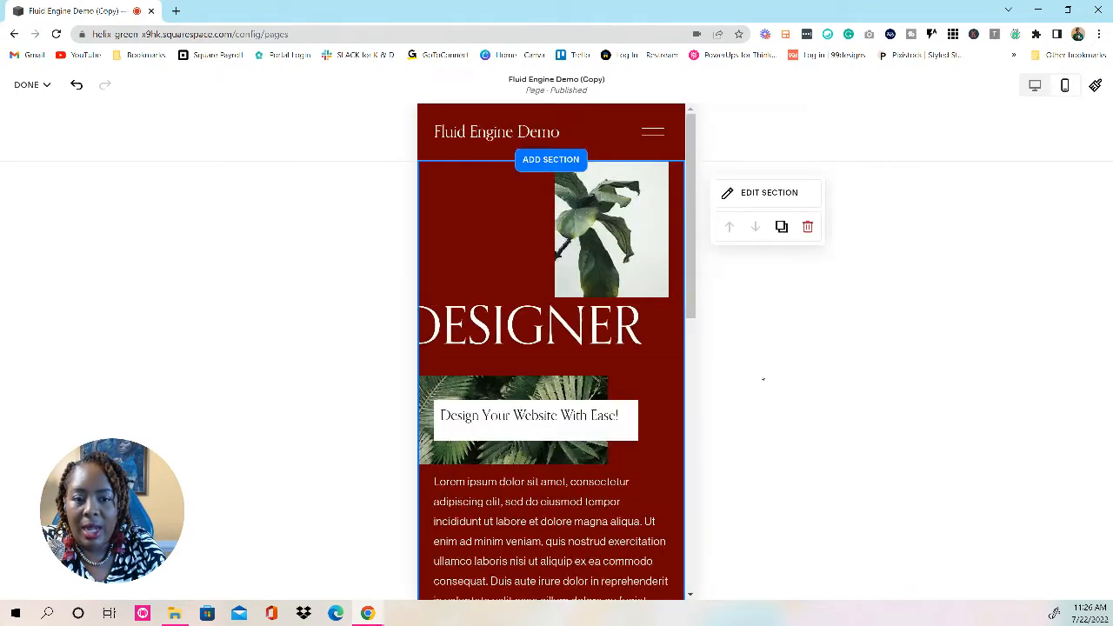
Narrow the palm leaf image by one grid column from its right side and shift the heading text block one column to the right
click(577, 384)
mouse_move(607, 421)
mouse_down()
mouse_move(574, 418)
mouse_move(628, 426)
mouse_up()
click(660, 423)
click(600, 423)
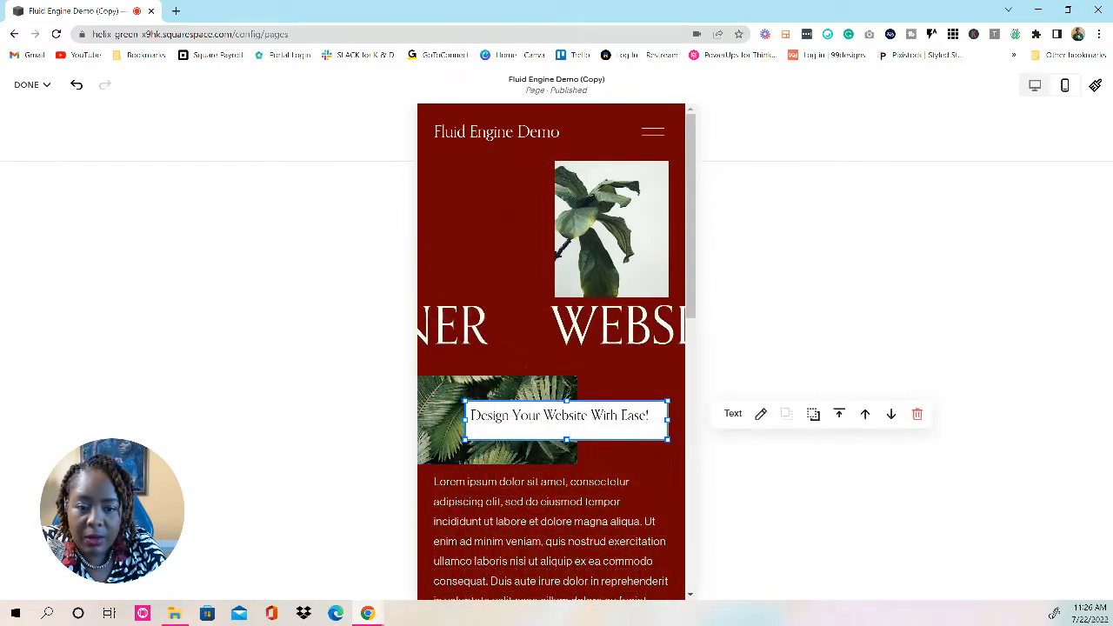
click(772, 455)
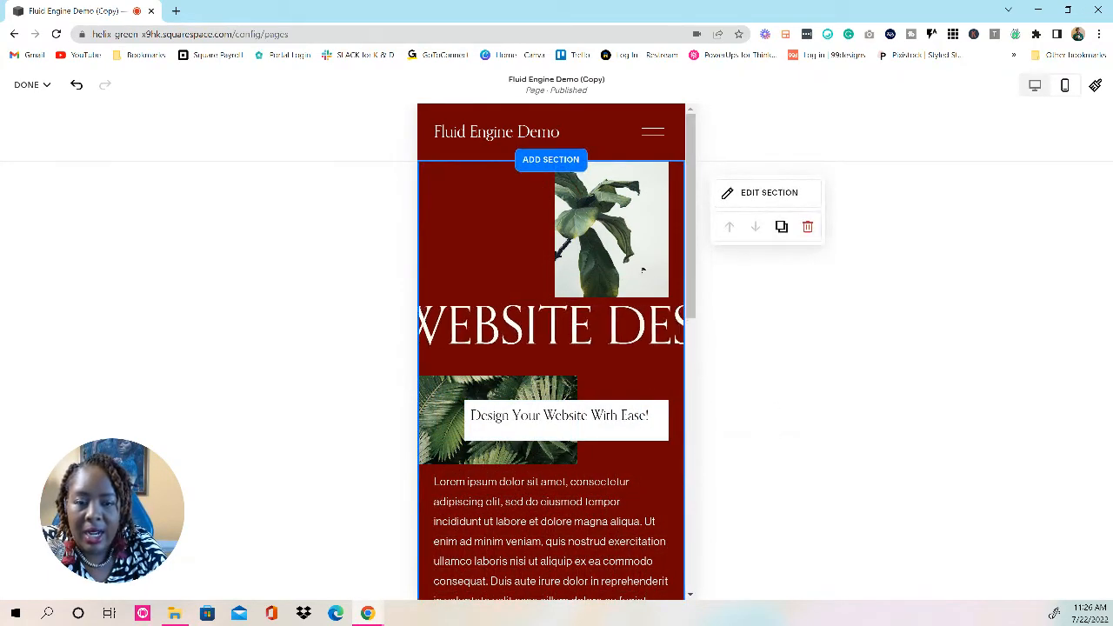
Shrink the plant image by one grid column and one row from its lower-left corner
click(590, 289)
drag(556, 297, 586, 274)
click(812, 388)
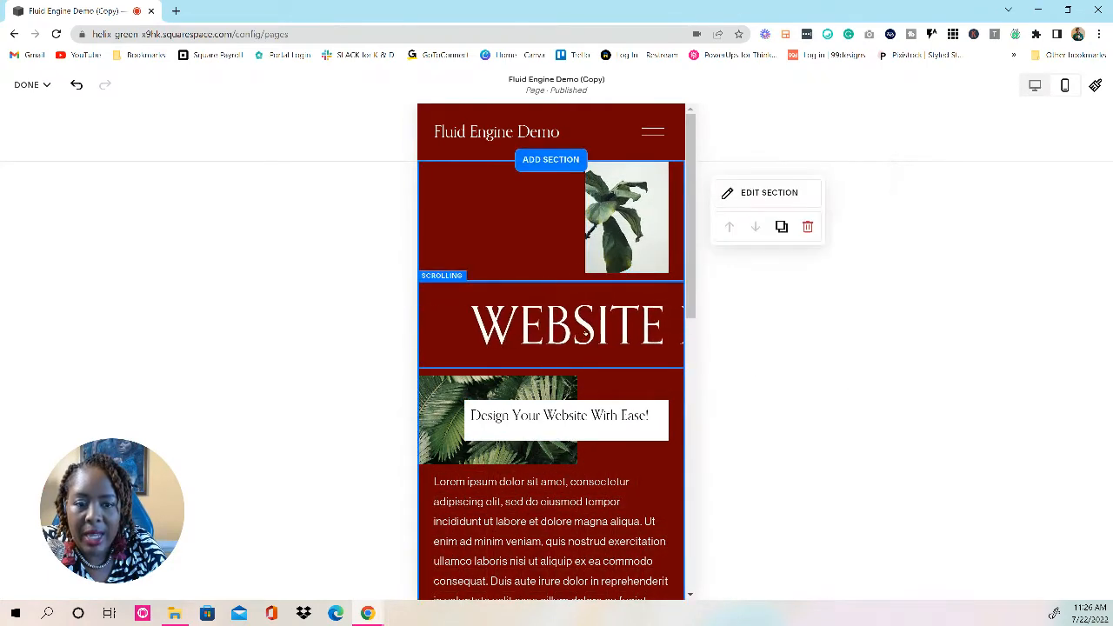
Extend the scrolling text block's upper edge over the plant image and pull its lower edge up so the text crosses the image
click(575, 293)
drag(550, 277, 538, 181)
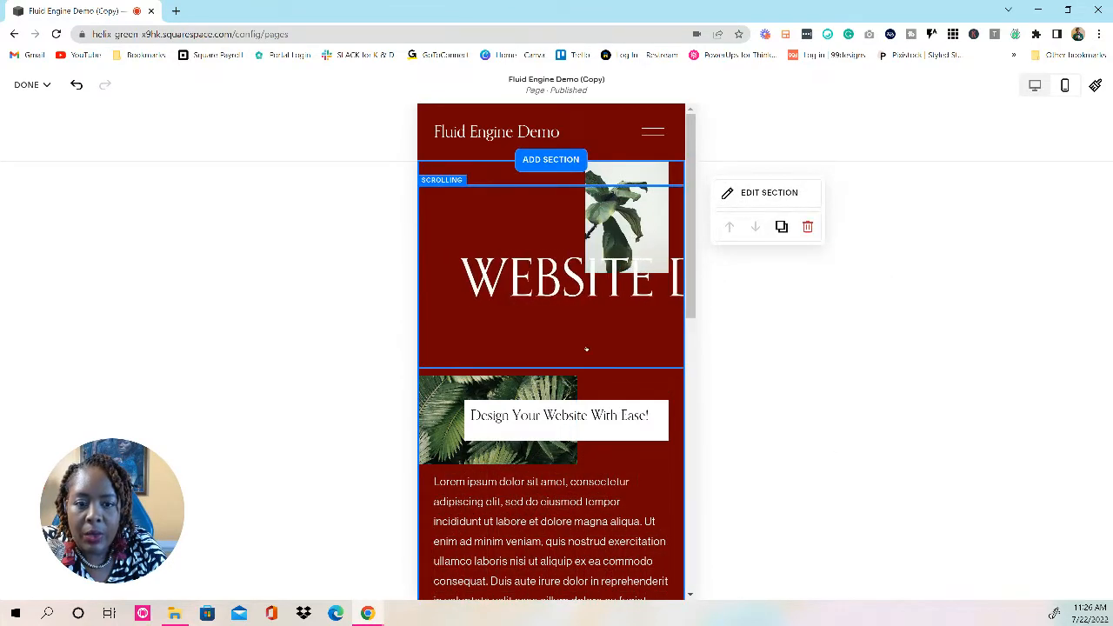
click(552, 354)
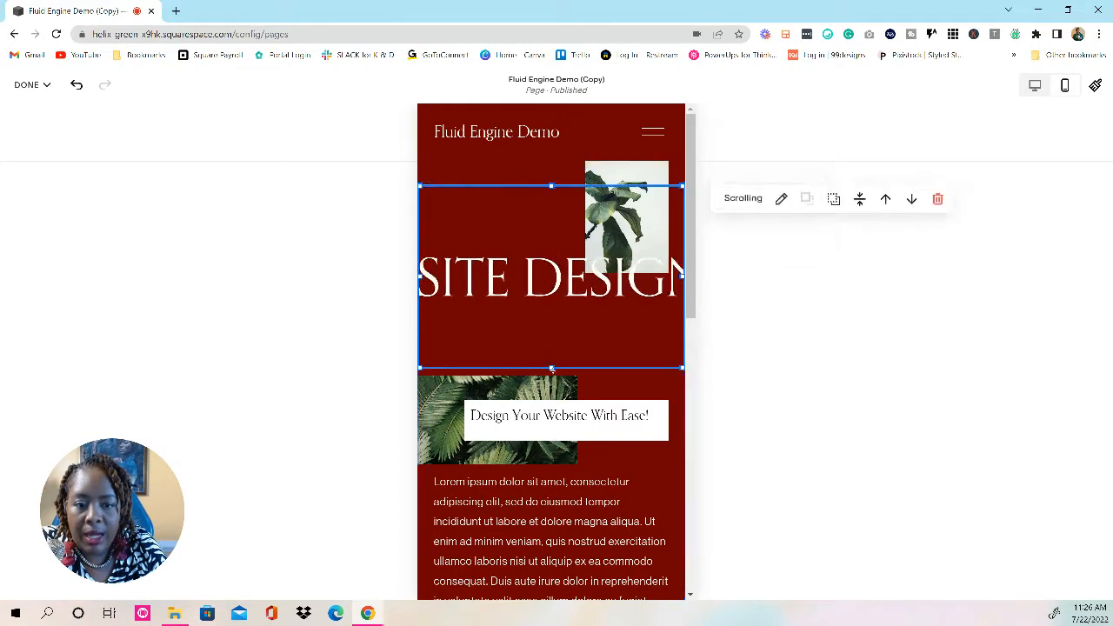
drag(552, 354, 549, 310)
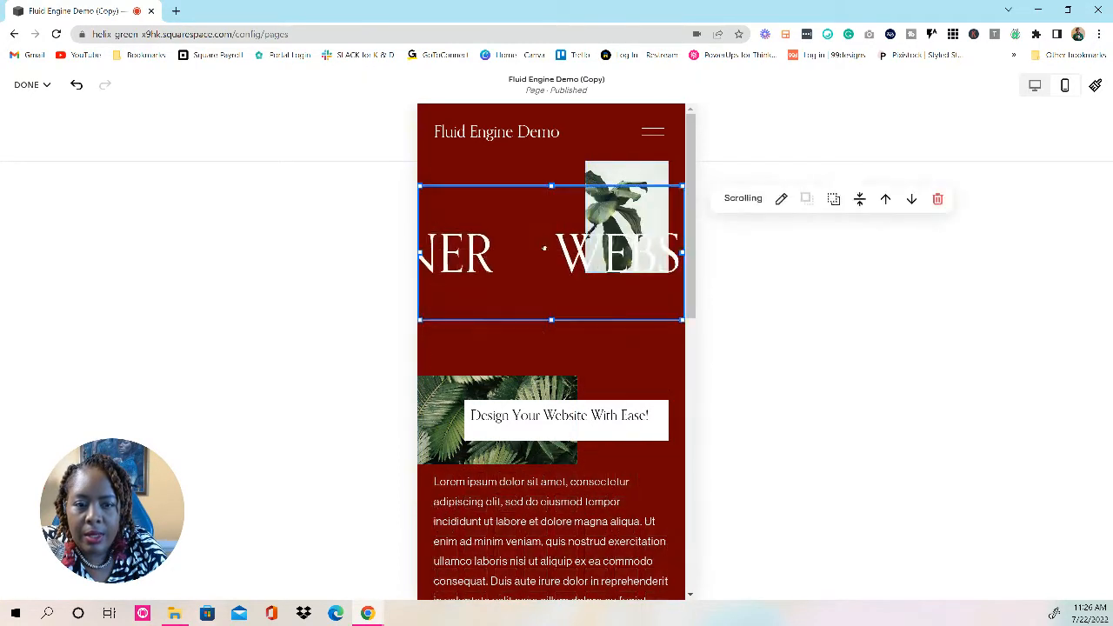
Move the scrolling text down one grid row and shift the palm image, heading block and Lorem ipsum paragraph up two rows
drag(551, 253, 551, 278)
click(862, 367)
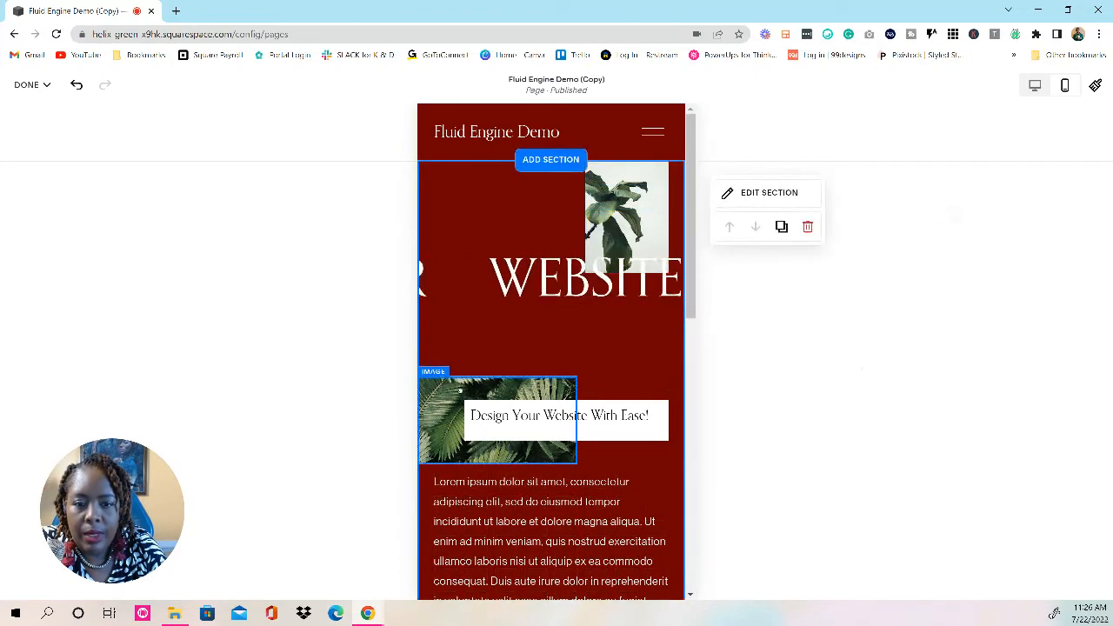
drag(460, 391, 460, 343)
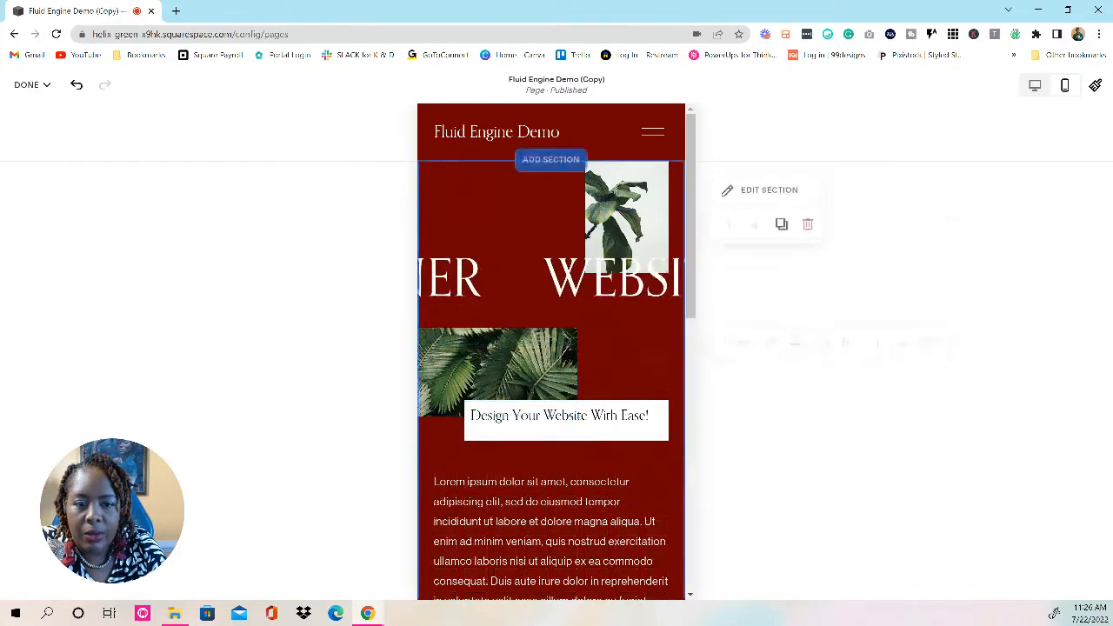
drag(638, 438, 638, 387)
drag(556, 522, 557, 467)
click(760, 538)
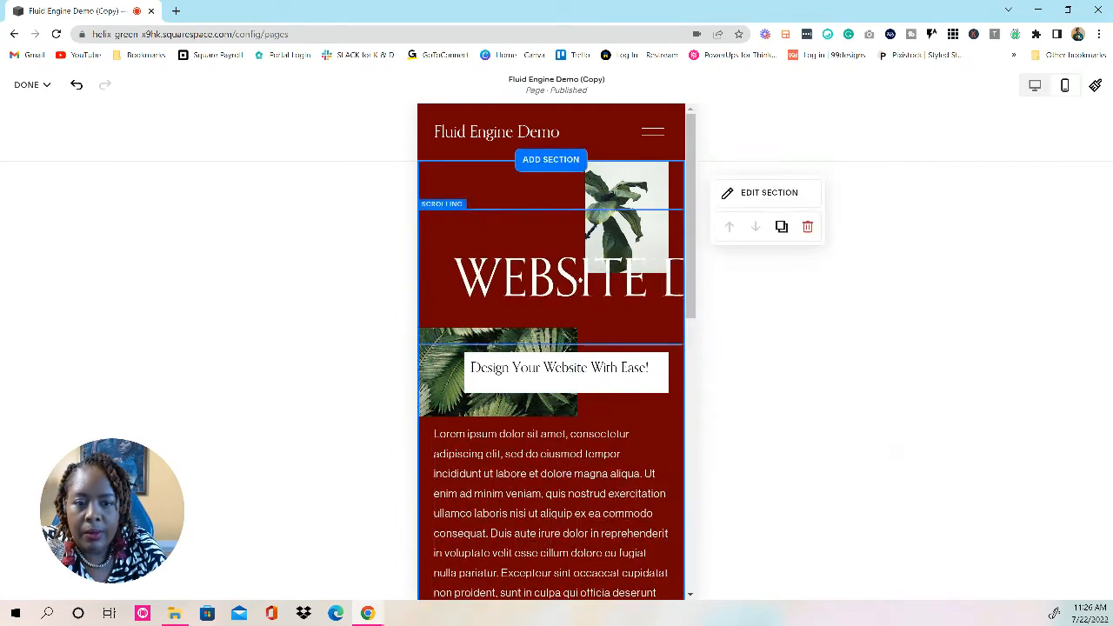
Move the Learn more button up to sit directly beneath the Lorem ipsum paragraph in the mobile layout
scroll(584, 345, down, 3)
scroll(583, 344, down, 1)
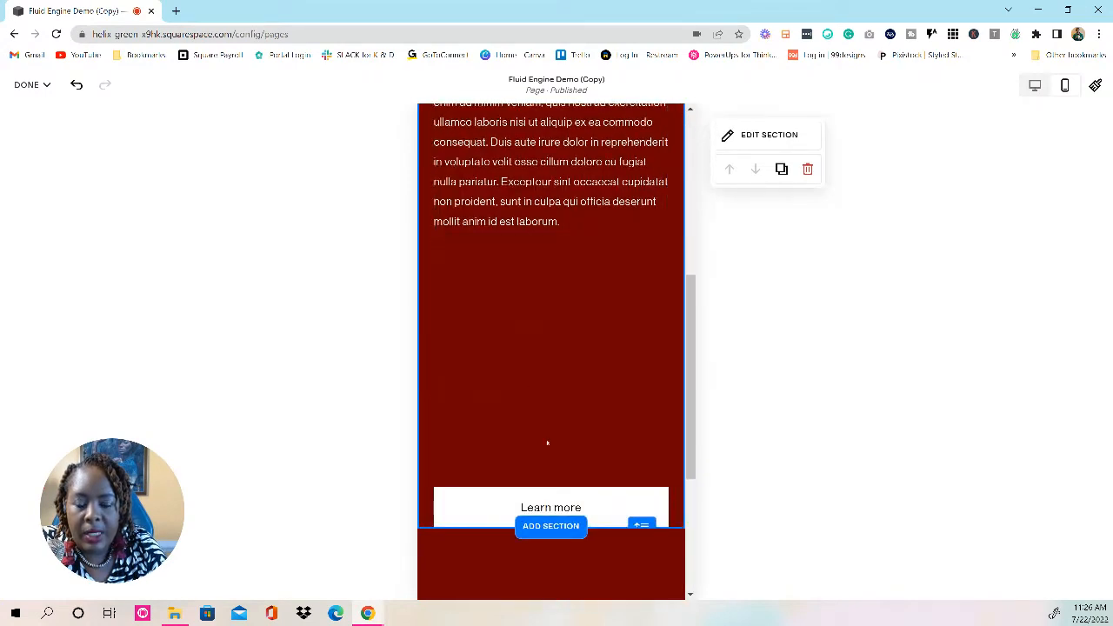
drag(509, 506, 519, 265)
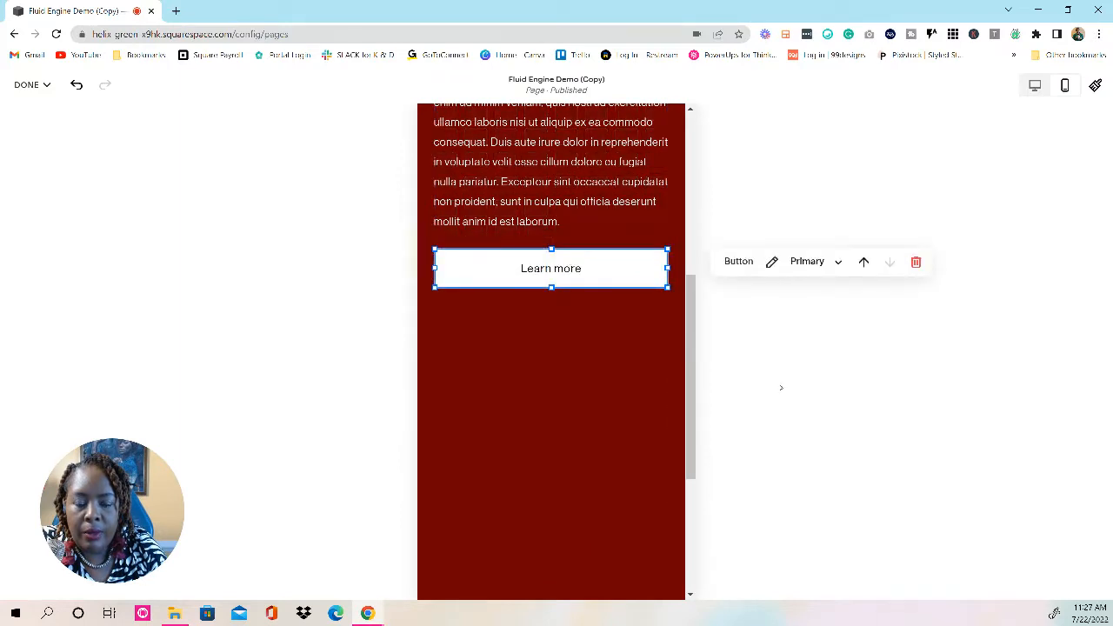
Shorten the mobile section from its lower edge so it ends a few grid rows below the Learn more button
scroll(536, 393, down, 3)
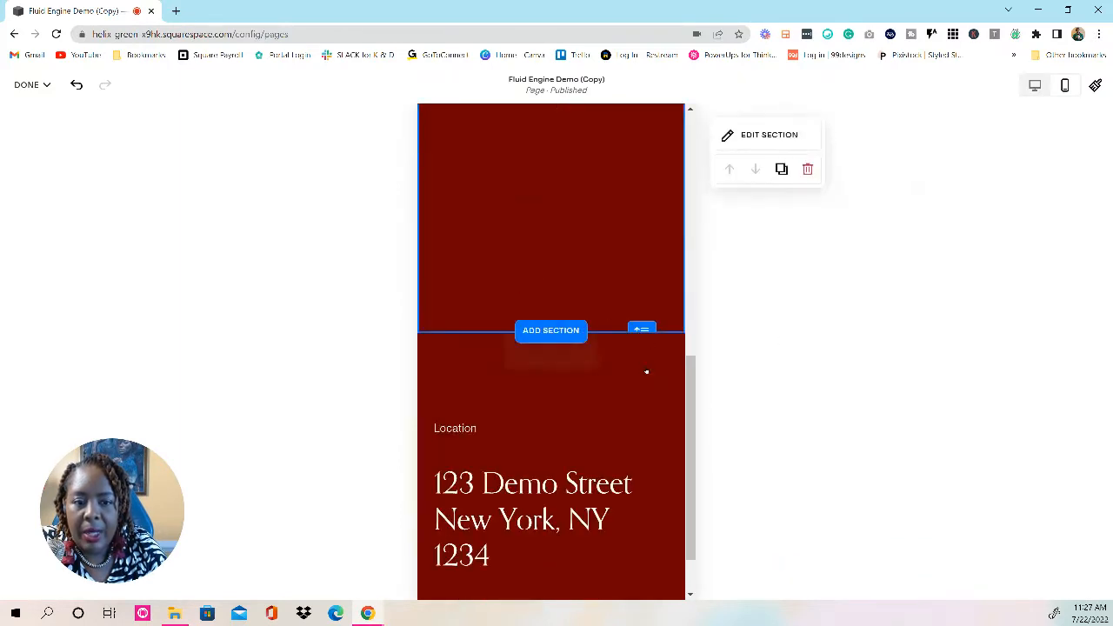
scroll(646, 371, up, 1)
drag(641, 394, 631, 269)
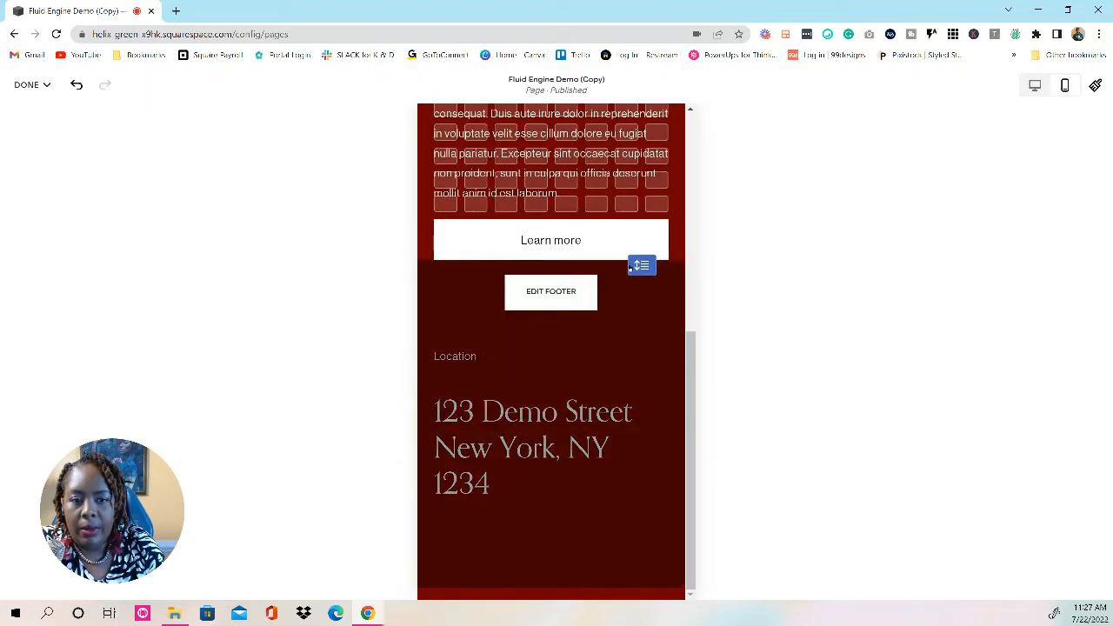
drag(630, 274, 631, 285)
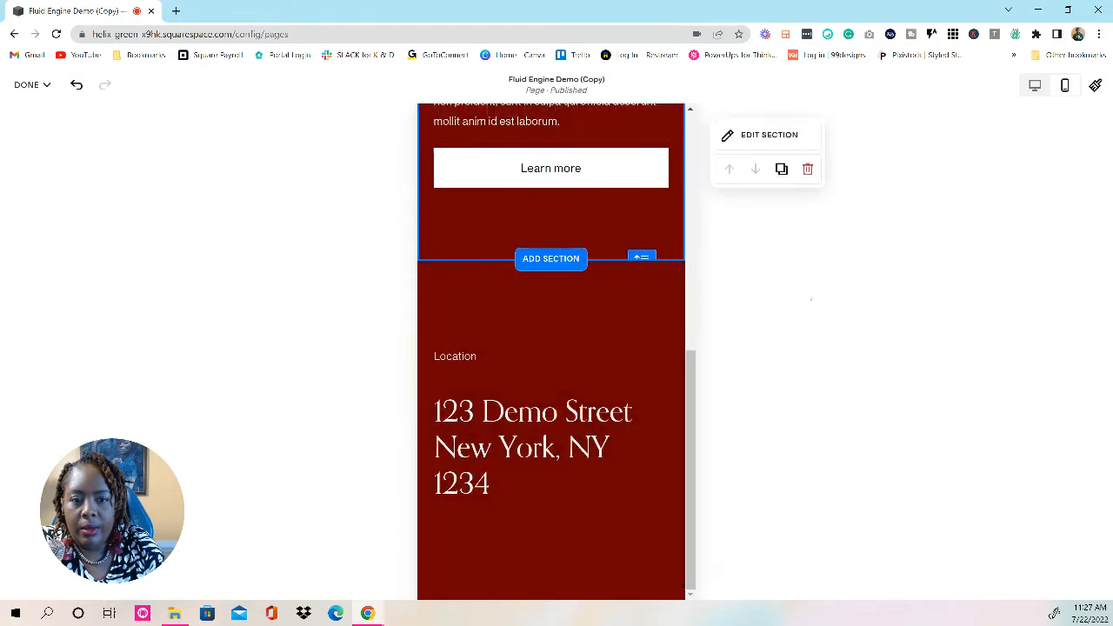
Save the mobile layout changes to the page and leave the page editor
scroll(860, 346, up, 8)
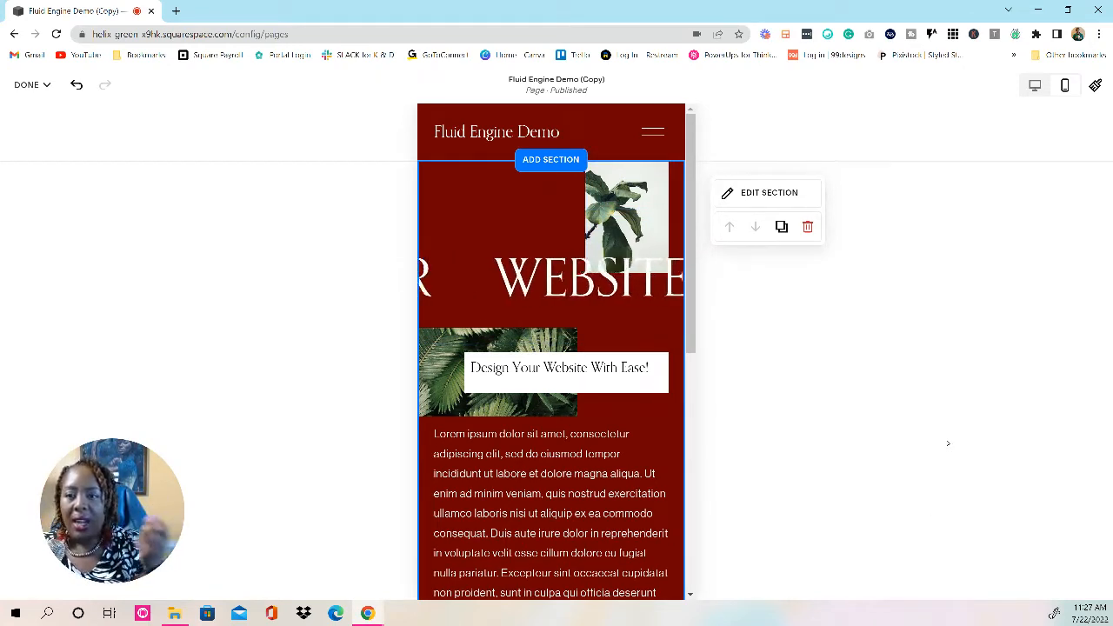
mouse_move(37, 86)
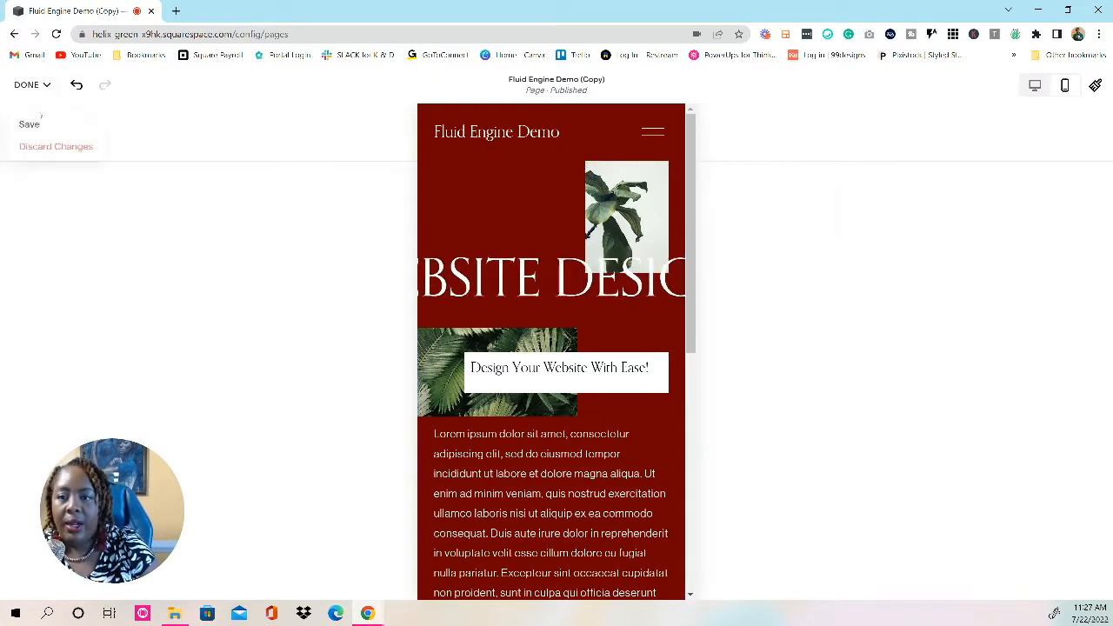
click(38, 126)
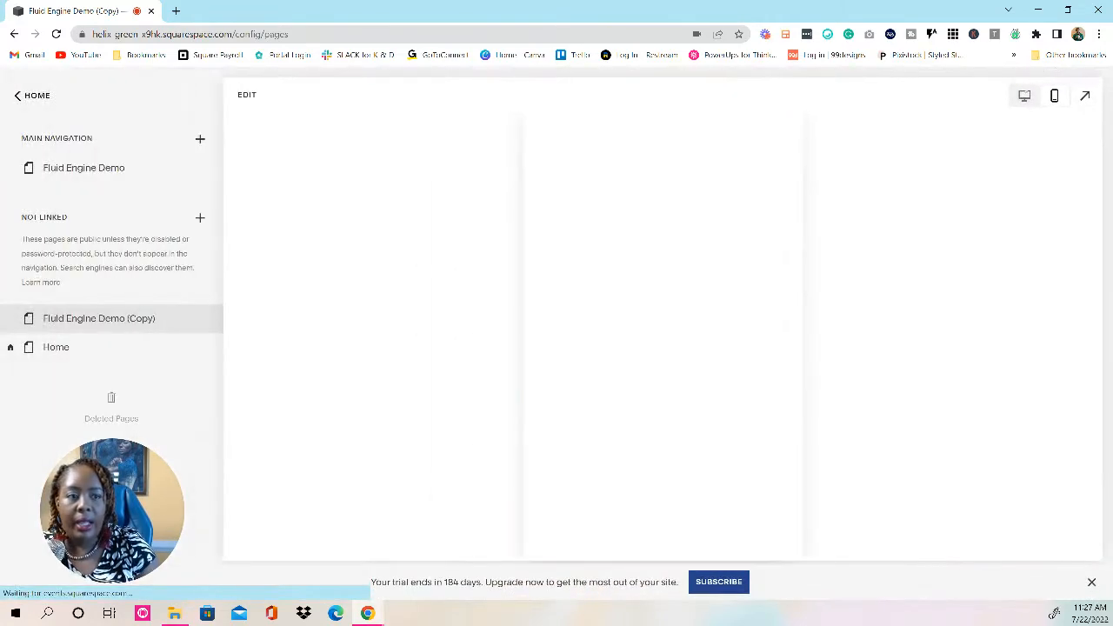
Switch to the desktop view and check the page layout in full-screen preview
click(1024, 96)
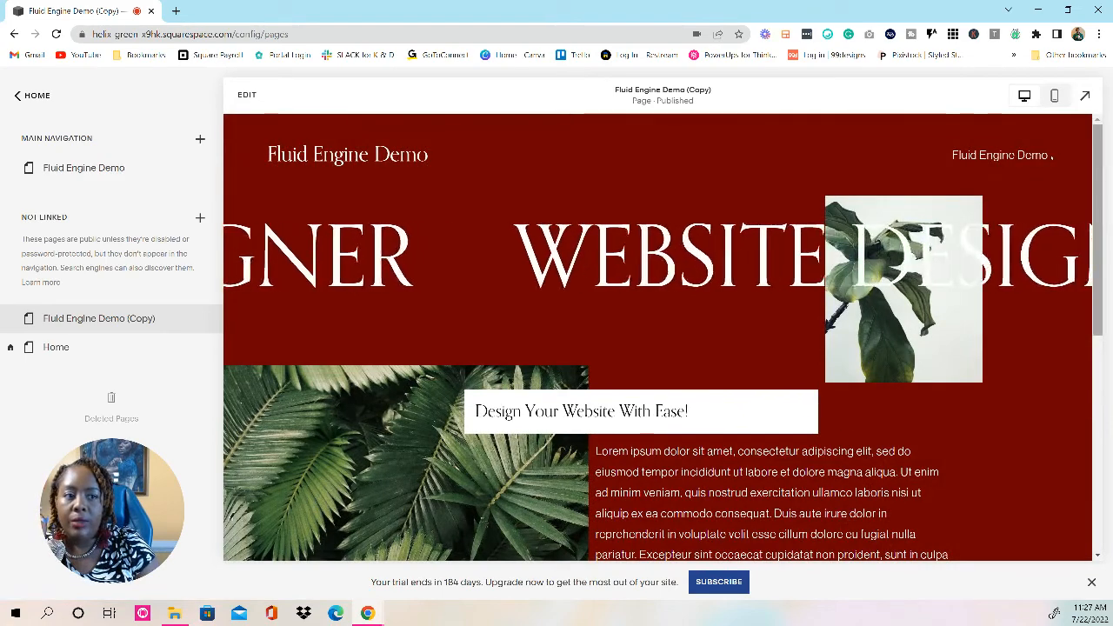
click(1085, 95)
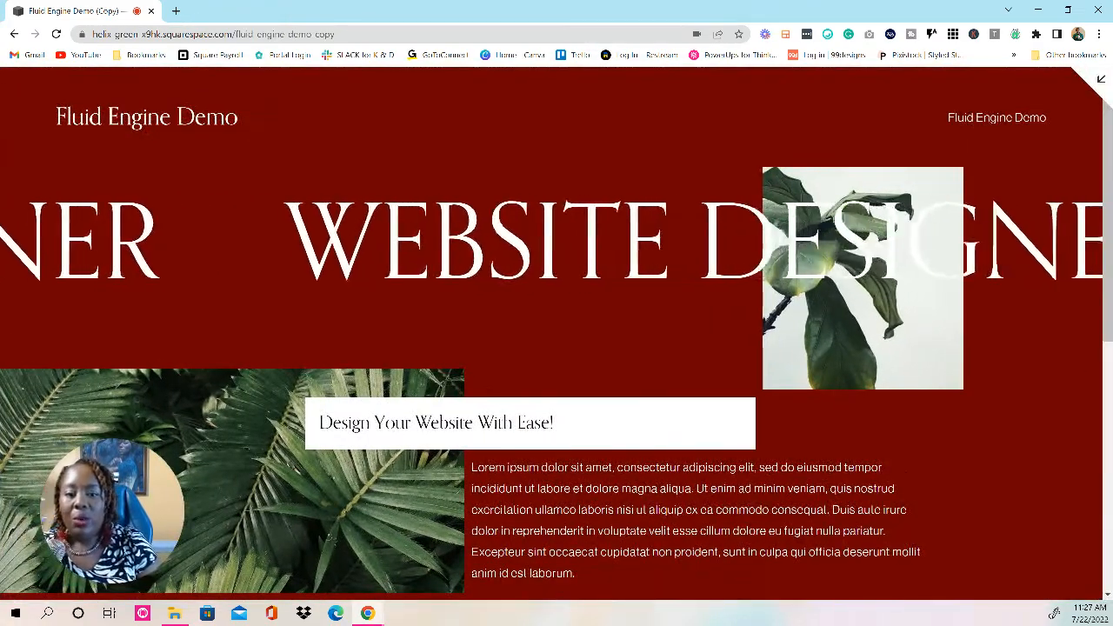
scroll(1056, 399, down, 1)
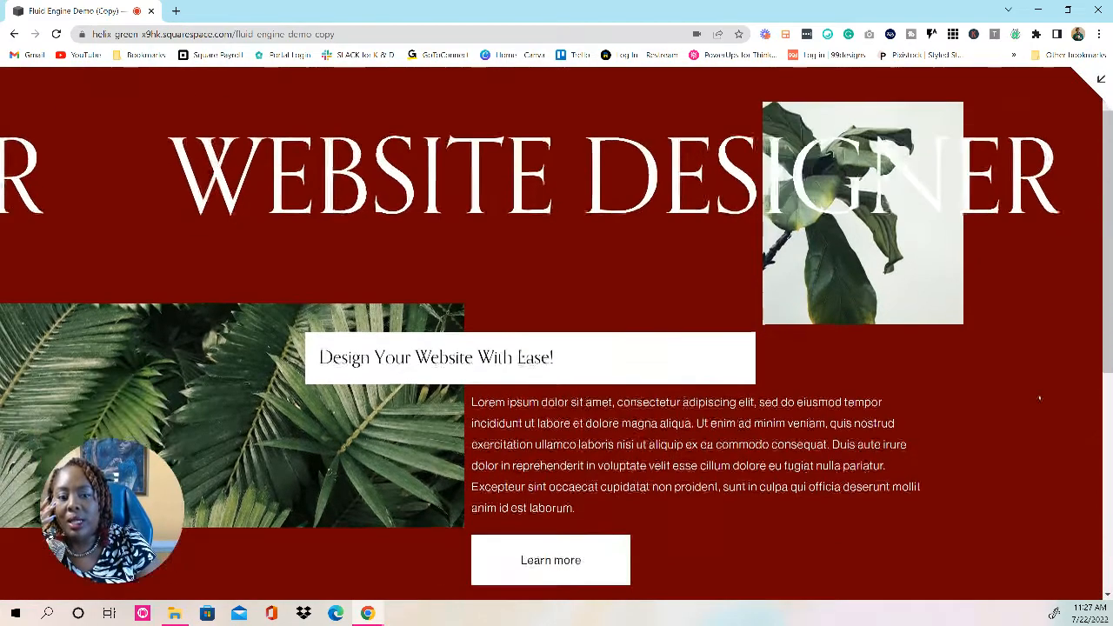
scroll(1038, 398, up, 1)
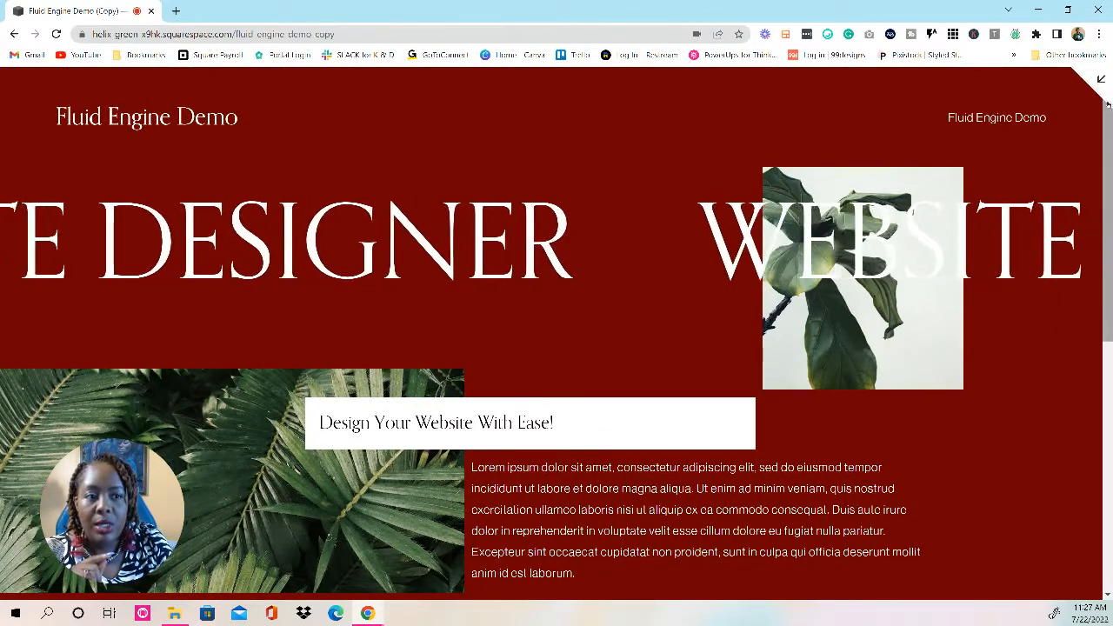
click(1108, 72)
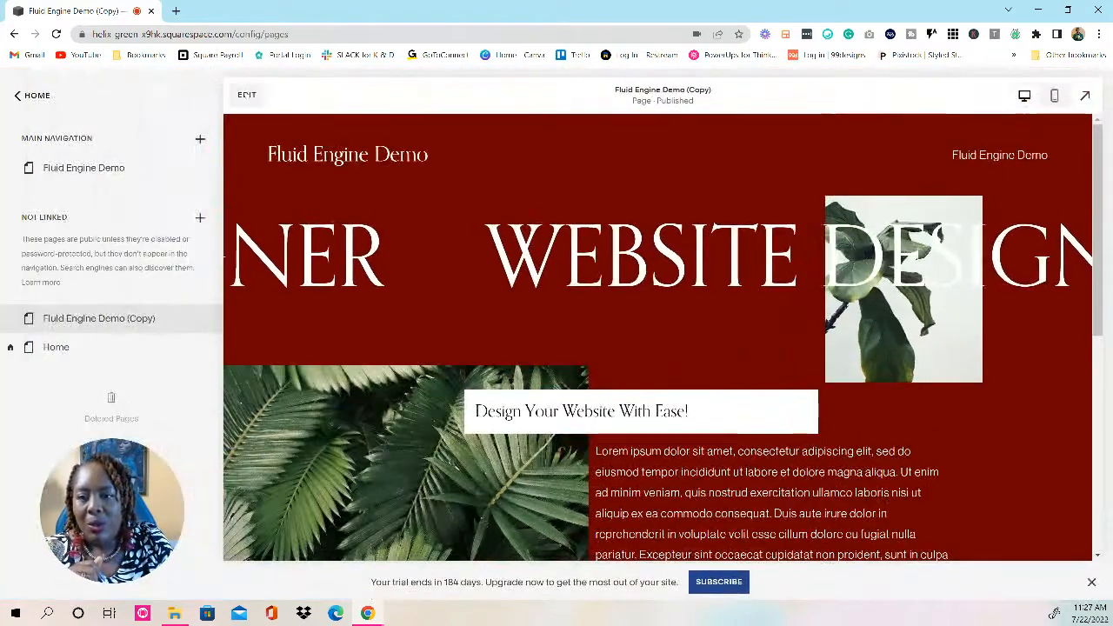
Reopen the page for editing, move the Lorem ipsum paragraph down, and look at the heading block's design settings
click(247, 94)
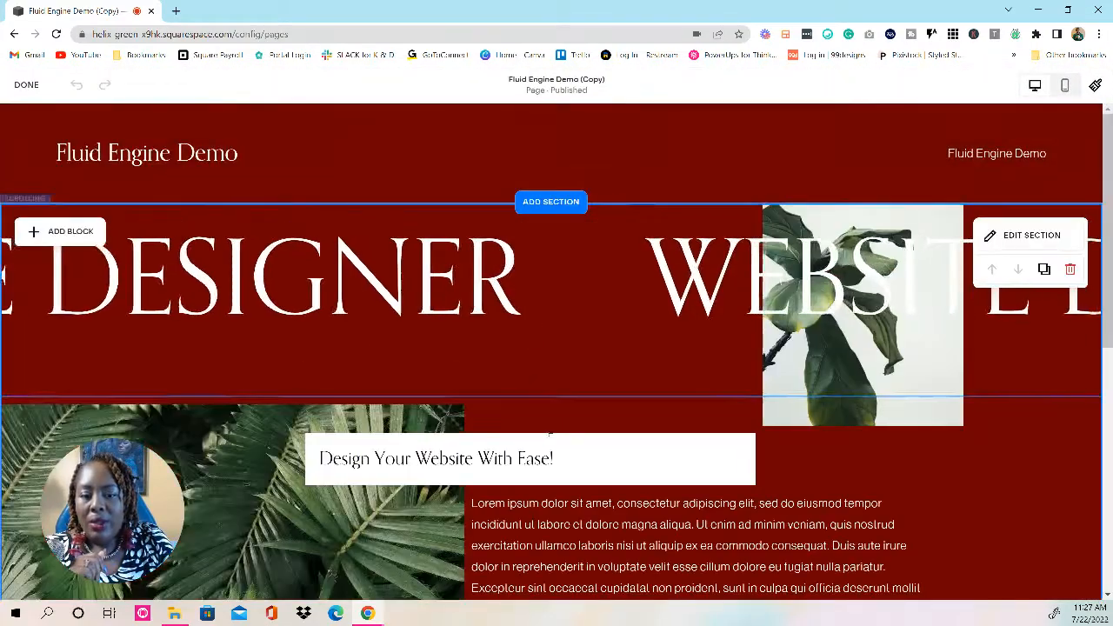
click(527, 439)
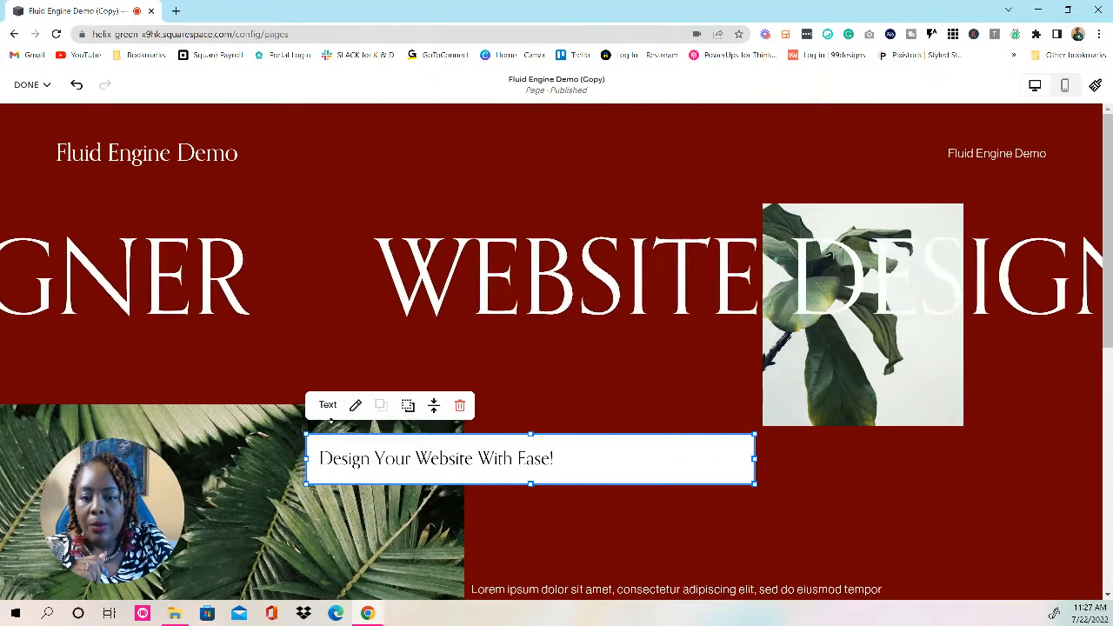
click(354, 405)
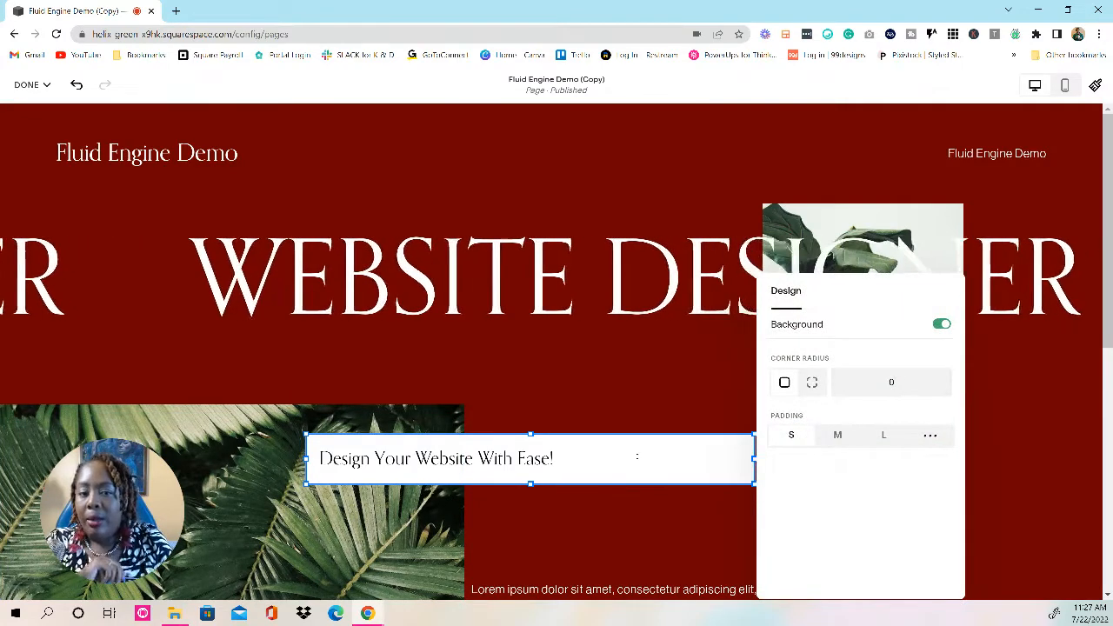
click(642, 421)
click(748, 458)
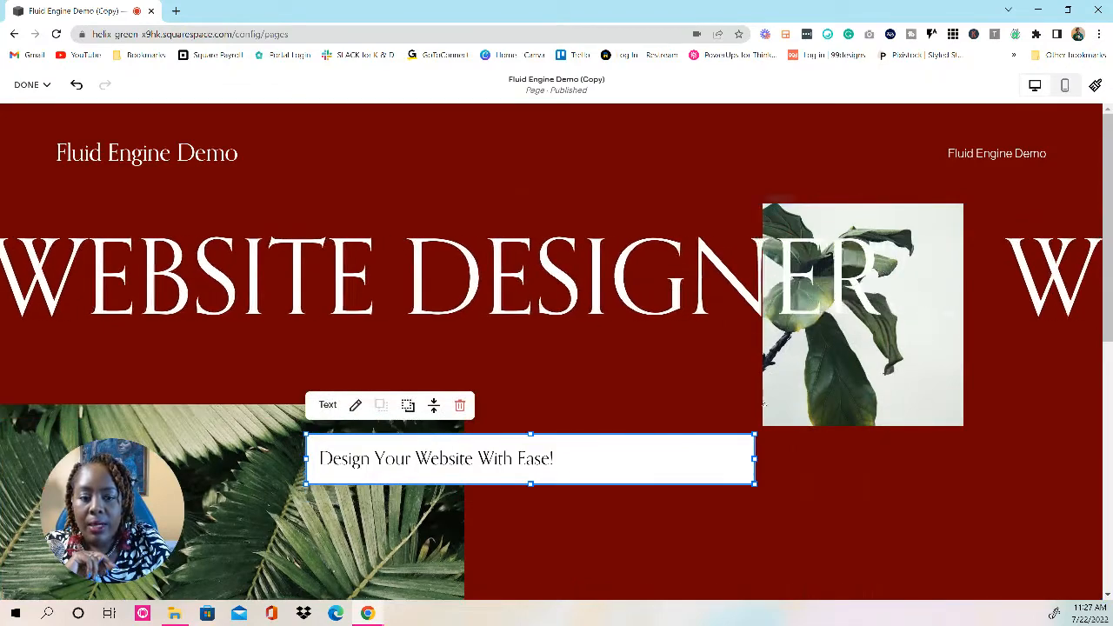
Place the heading block one grid row lower, make it one row taller, and position the Lorem ipsum paragraph directly beneath it
scroll(581, 469, down, 2)
drag(574, 465, 576, 505)
click(998, 455)
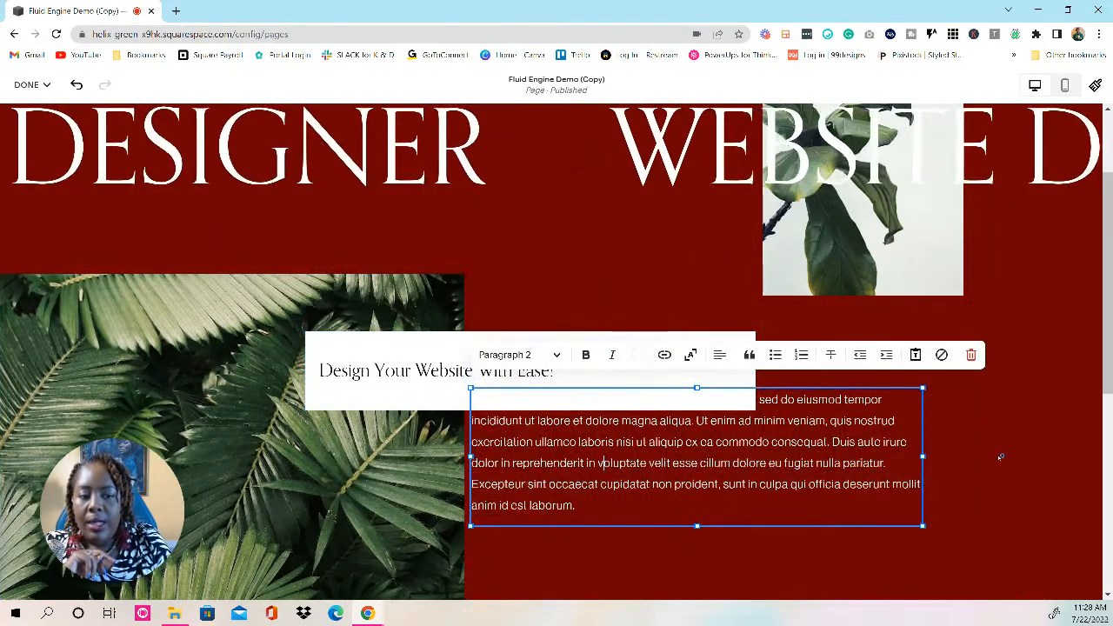
scroll(985, 414, down, 1)
drag(665, 403, 669, 435)
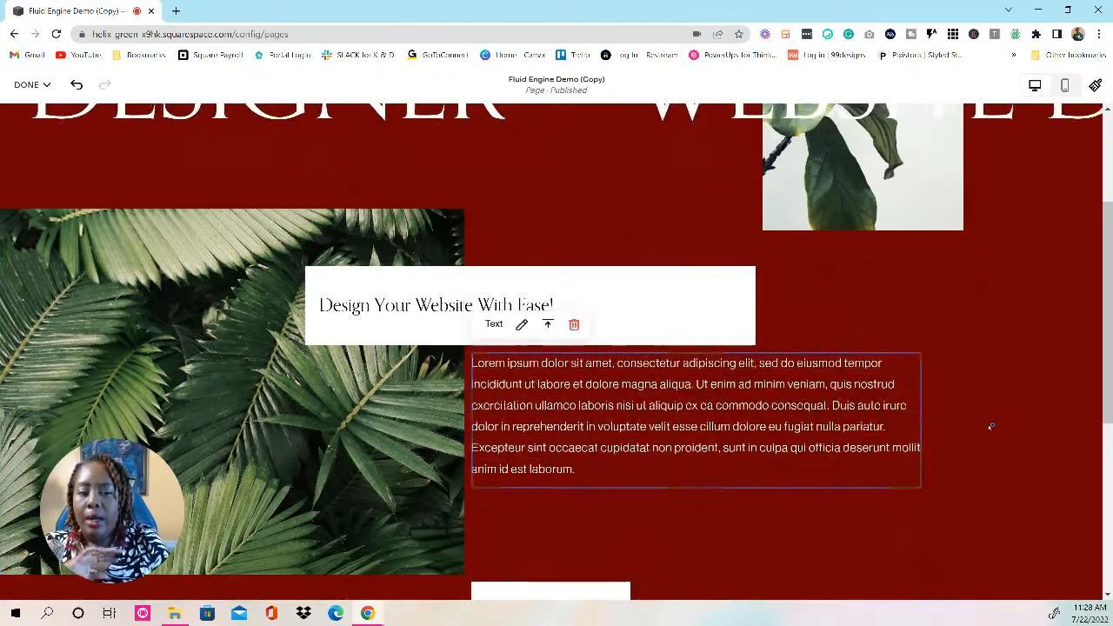
click(991, 426)
Narrow the heading block from its right edge to just past the heading text, and save the page
click(650, 288)
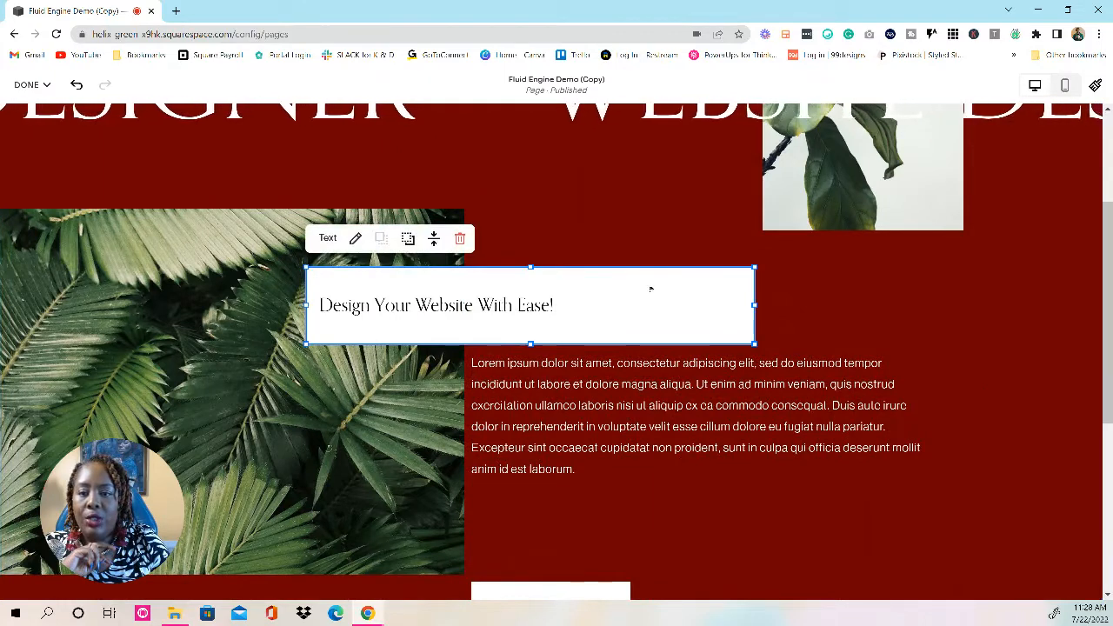
click(600, 327)
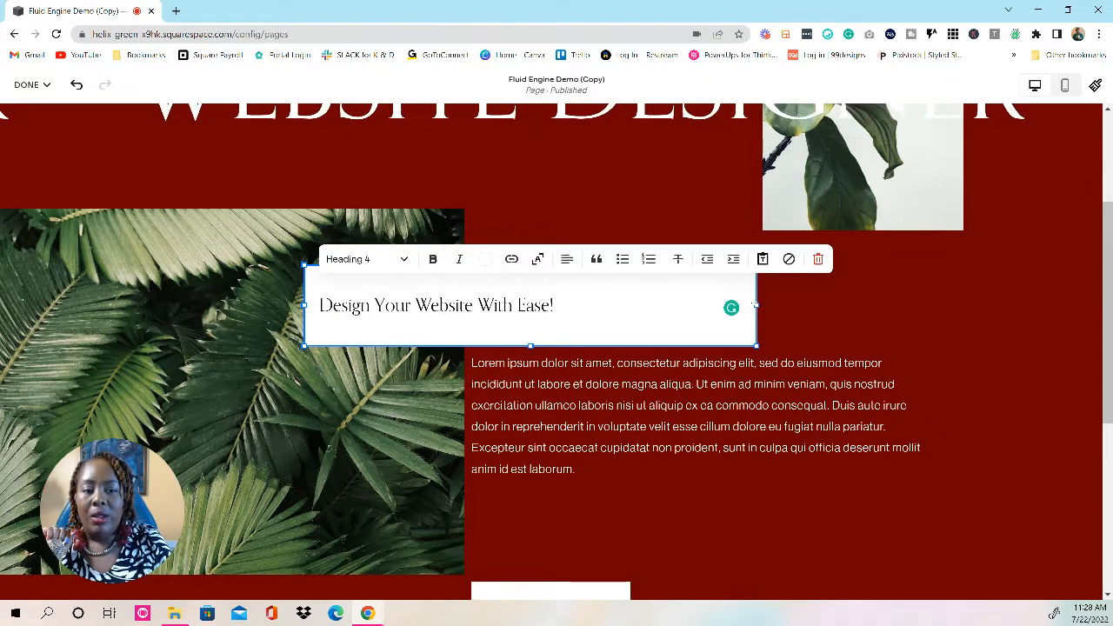
drag(755, 304, 593, 302)
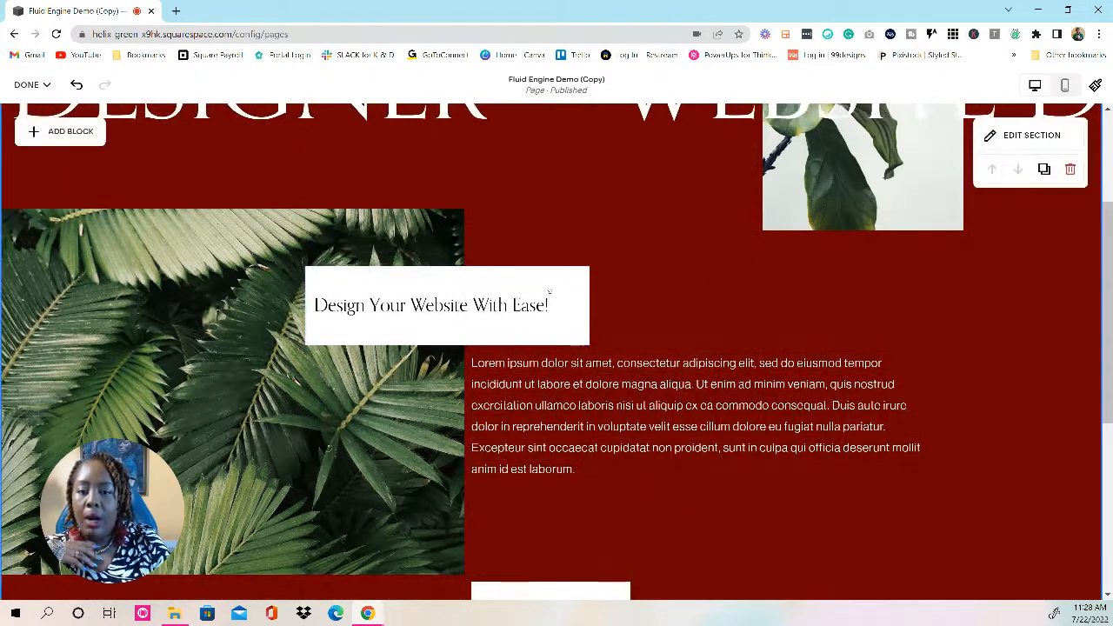
click(29, 125)
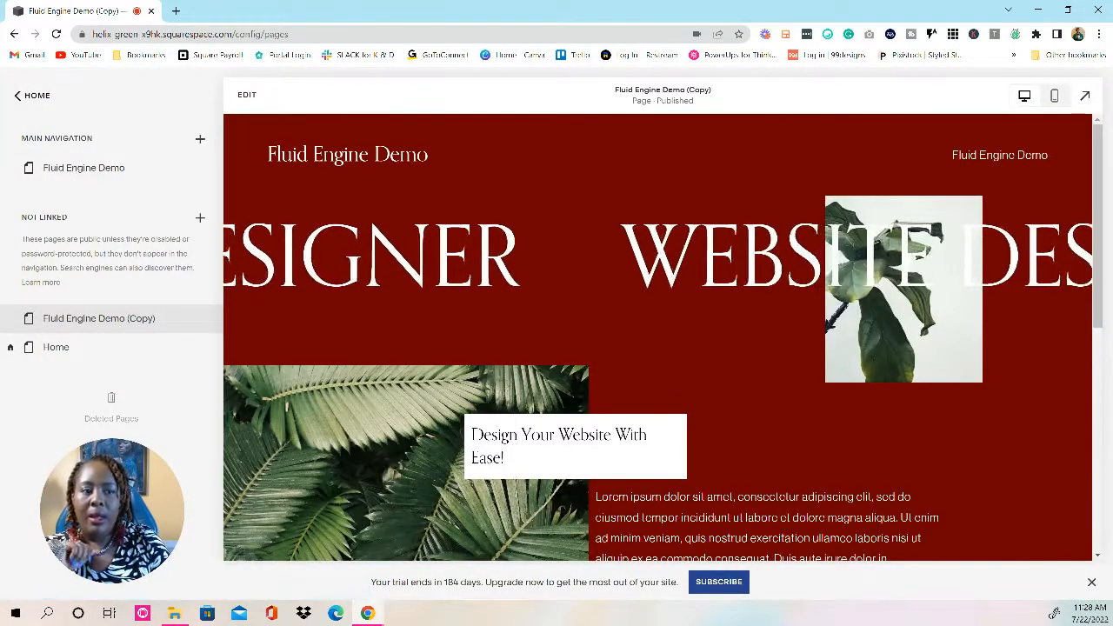
Examine the desktop page in full-screen preview, checking the spacing between the heading, paragraph and Learn more button
click(1083, 95)
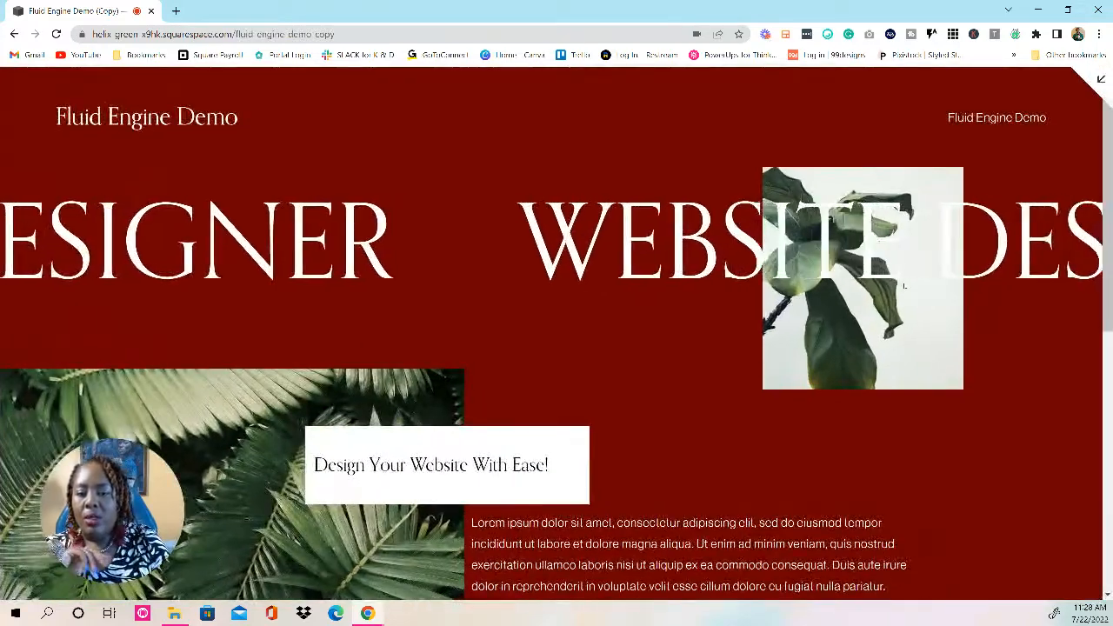
scroll(939, 322, down, 2)
scroll(963, 329, down, 2)
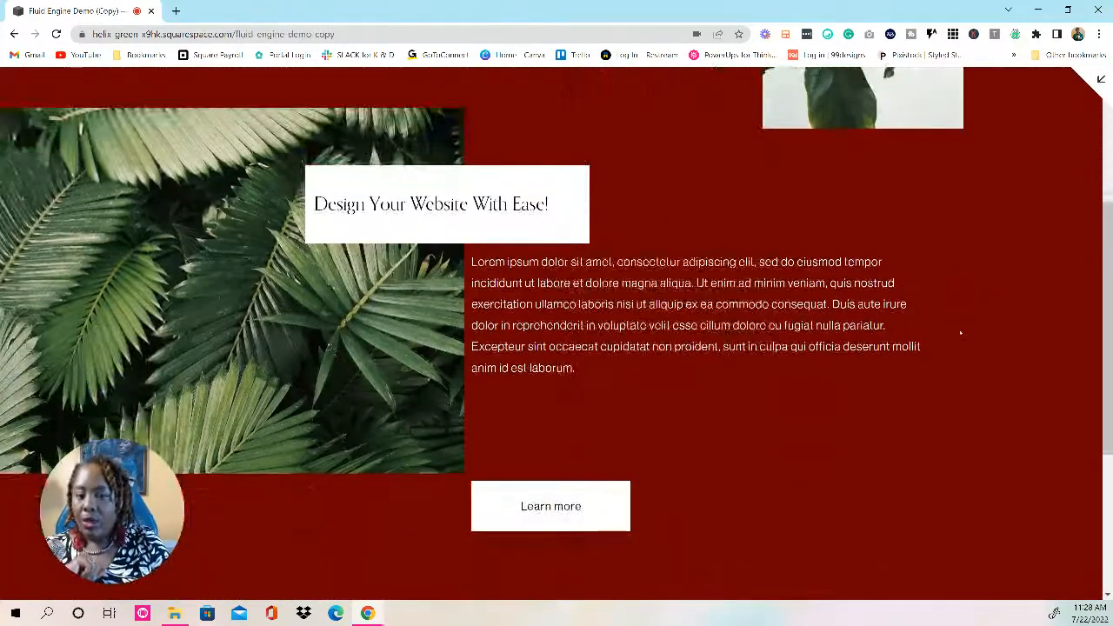
scroll(962, 328, up, 4)
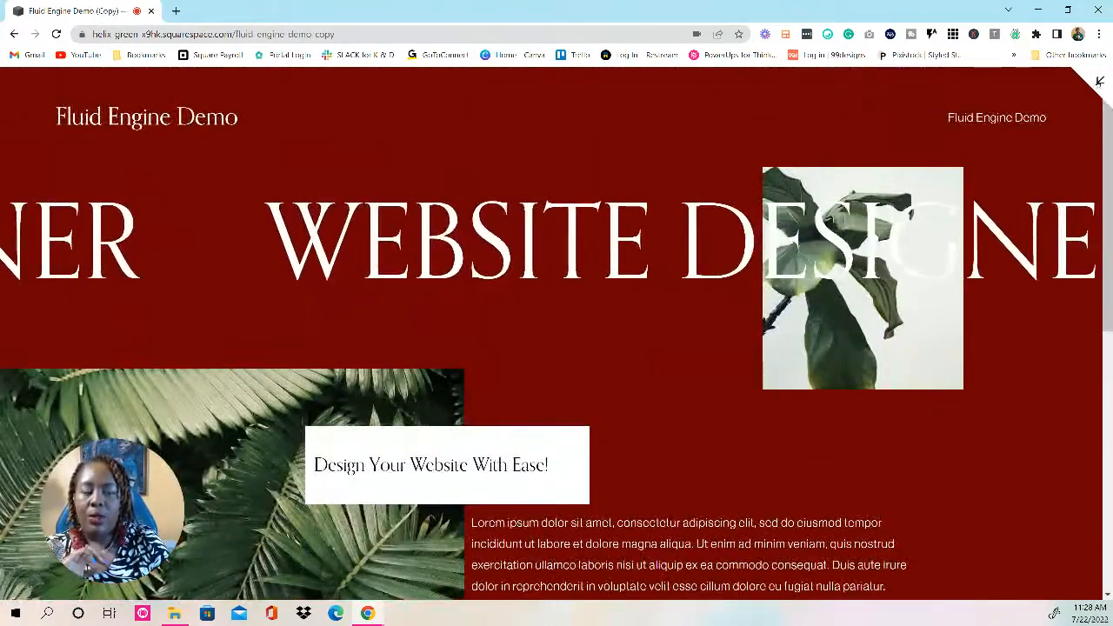
scroll(964, 204, down, 3)
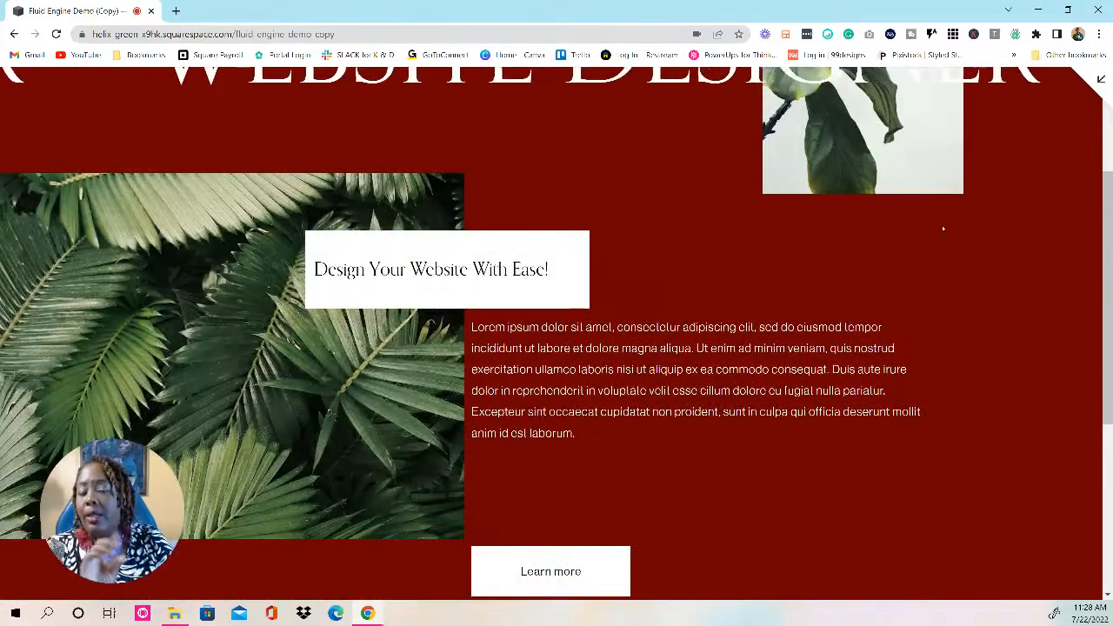
scroll(941, 230, up, 1)
scroll(940, 232, up, 1)
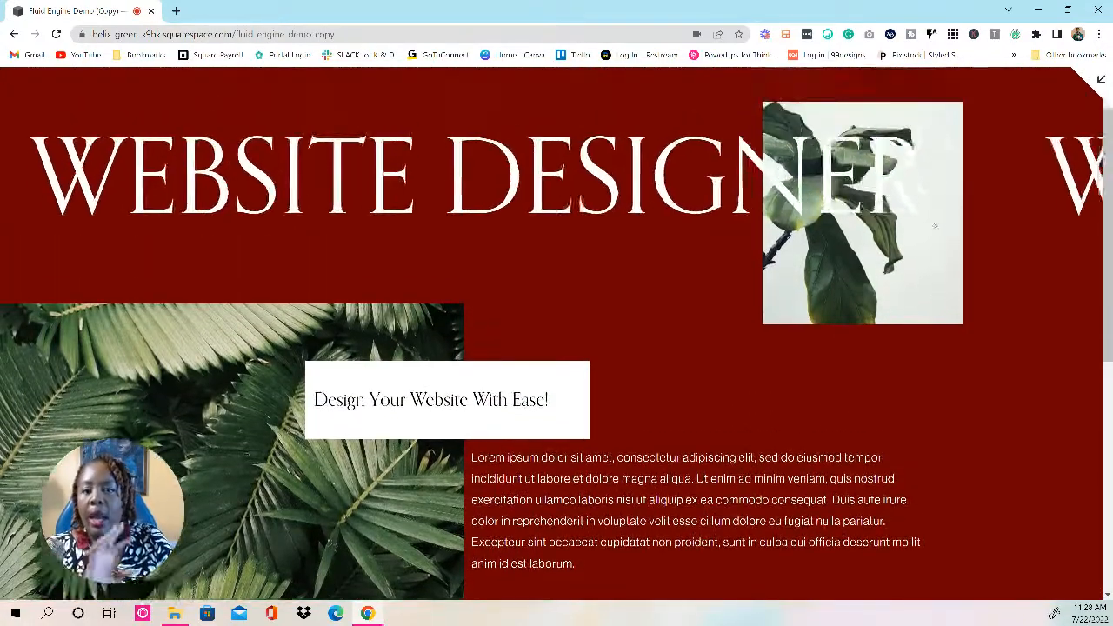
scroll(929, 223, down, 3)
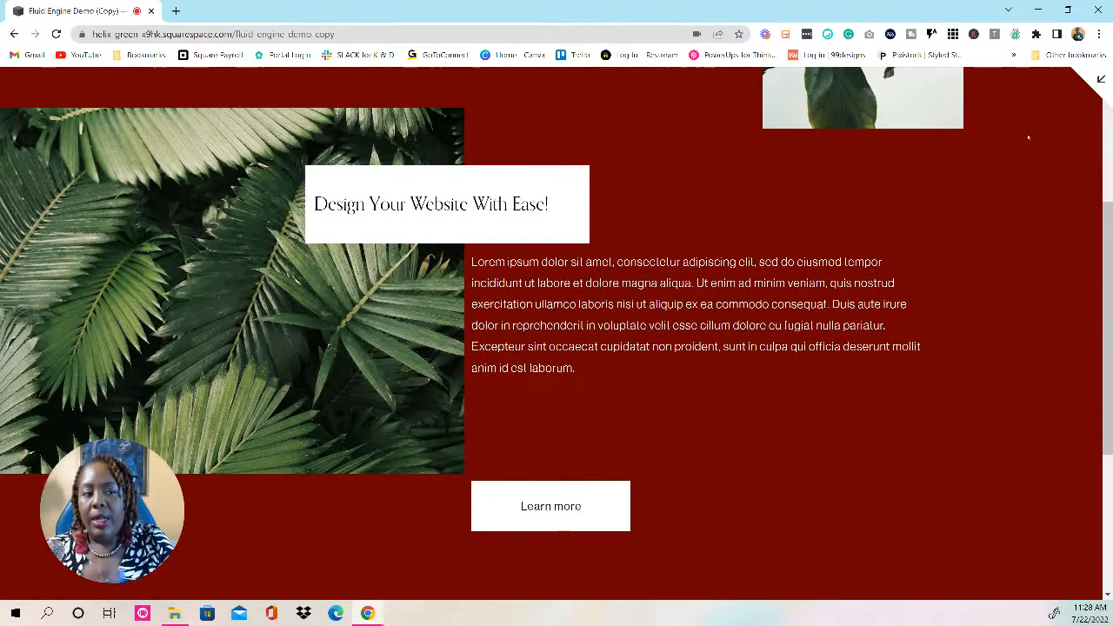
Return to editing the page and move the Learn more button up to directly beneath the Lorem ipsum paragraph
key(Escape)
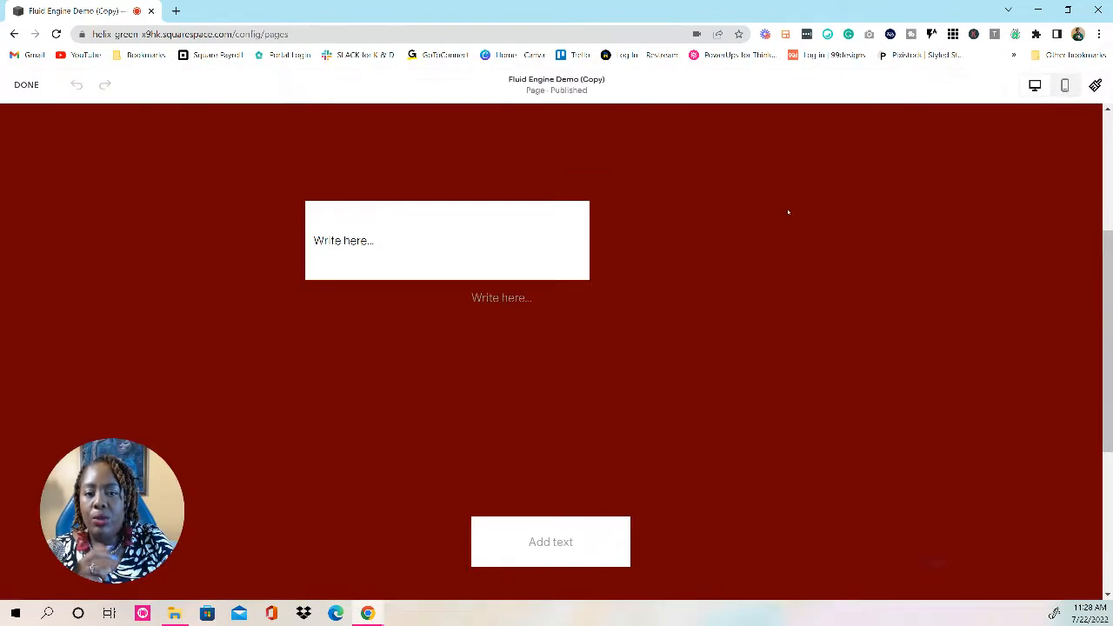
drag(570, 559, 574, 445)
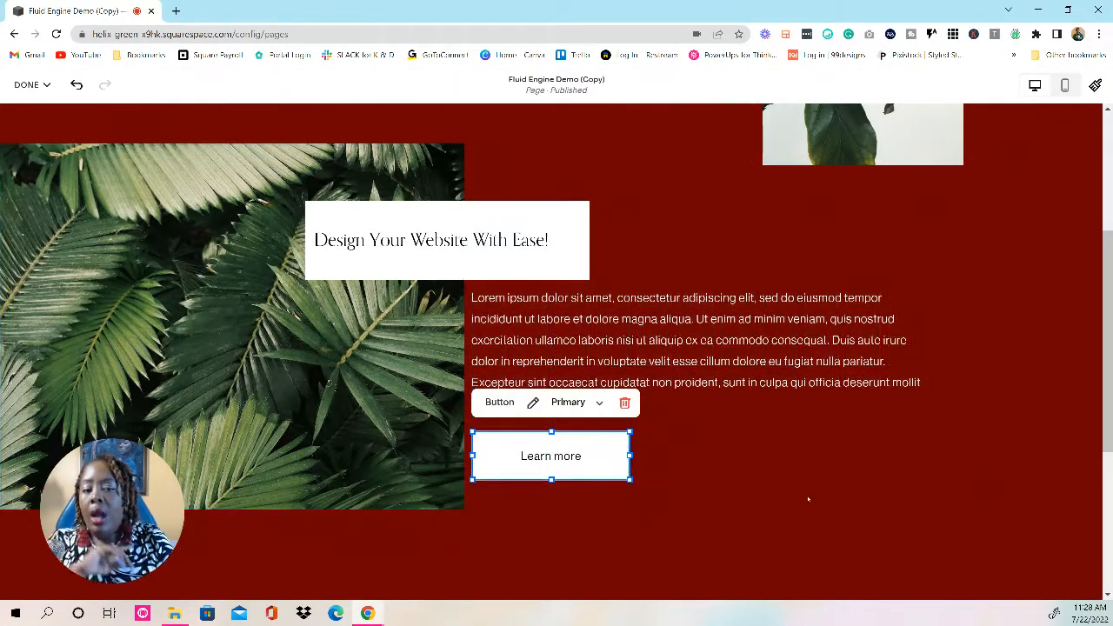
click(808, 498)
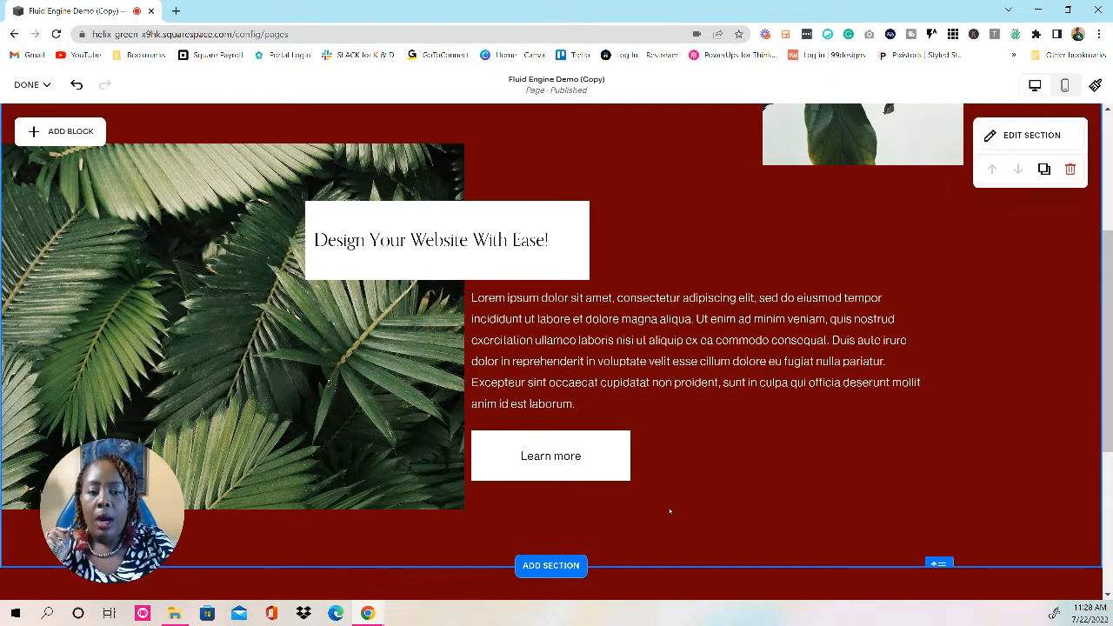
Select the heading, Lorem ipsum paragraph and Learn more button together, and try to shift them sideways as one group
drag(946, 465, 909, 309)
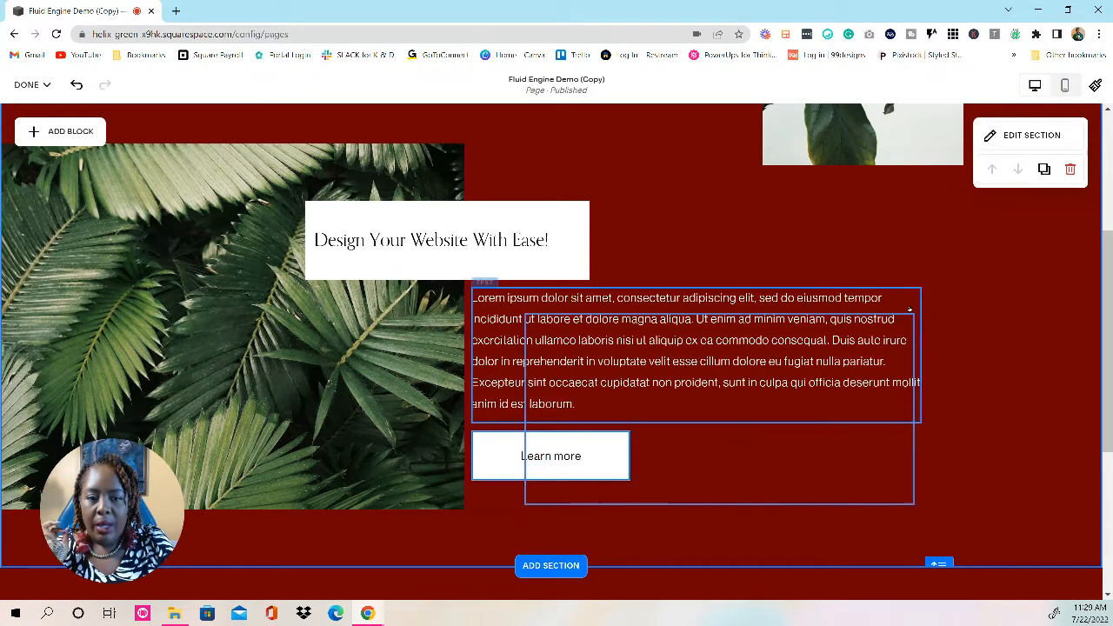
drag(915, 218, 916, 217)
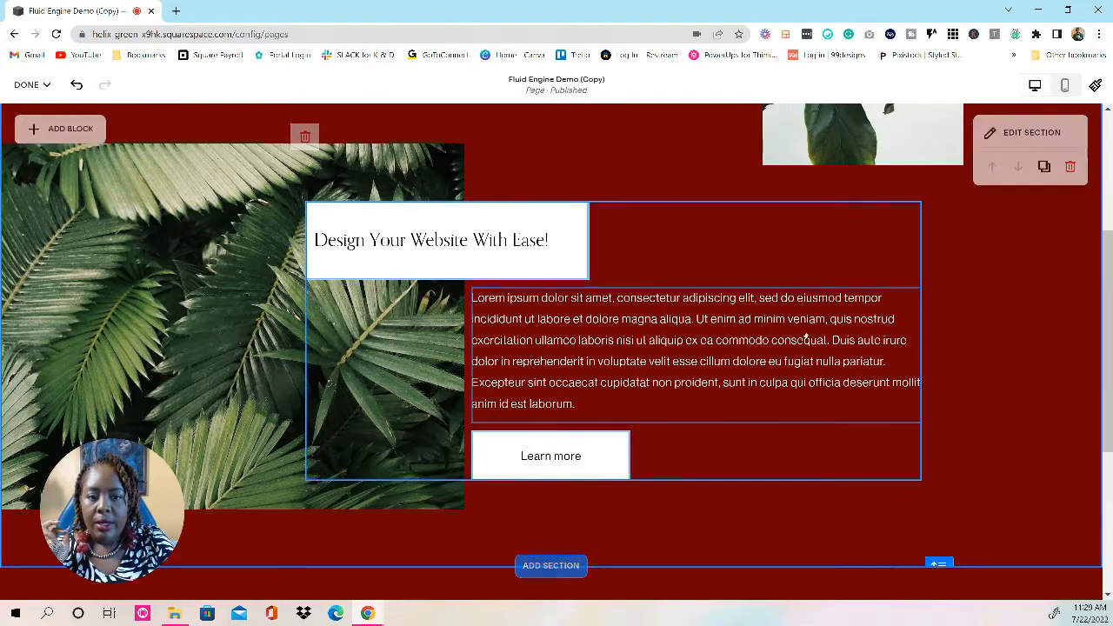
drag(780, 399, 754, 400)
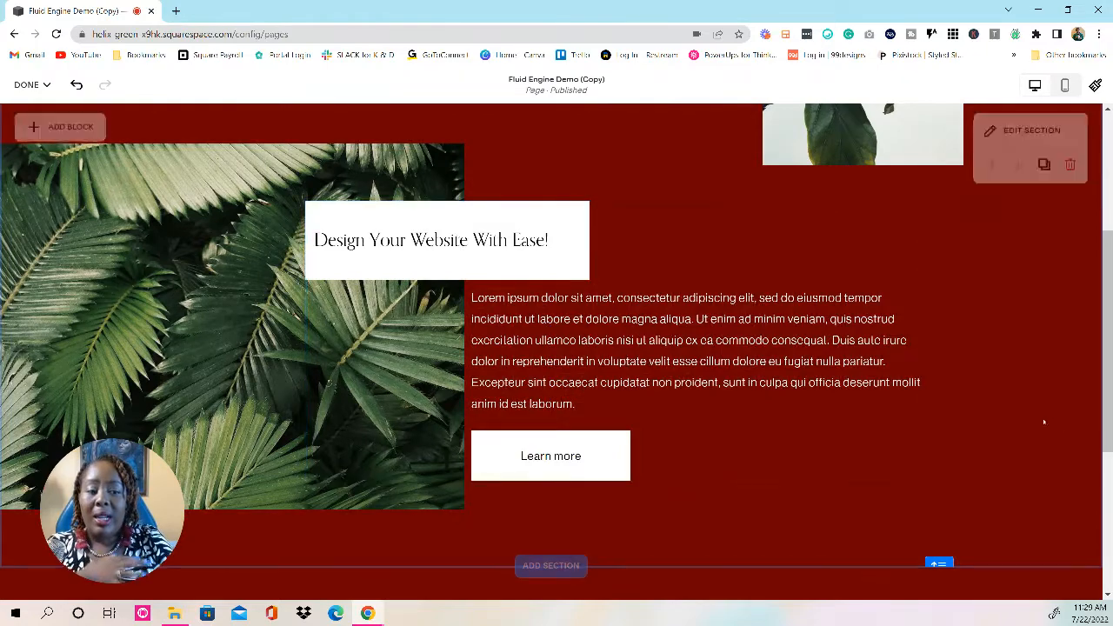
Save the changes to the Fluid Engine Demo (Copy) page and open its desktop version in full-screen preview
scroll(1022, 363, up, 3)
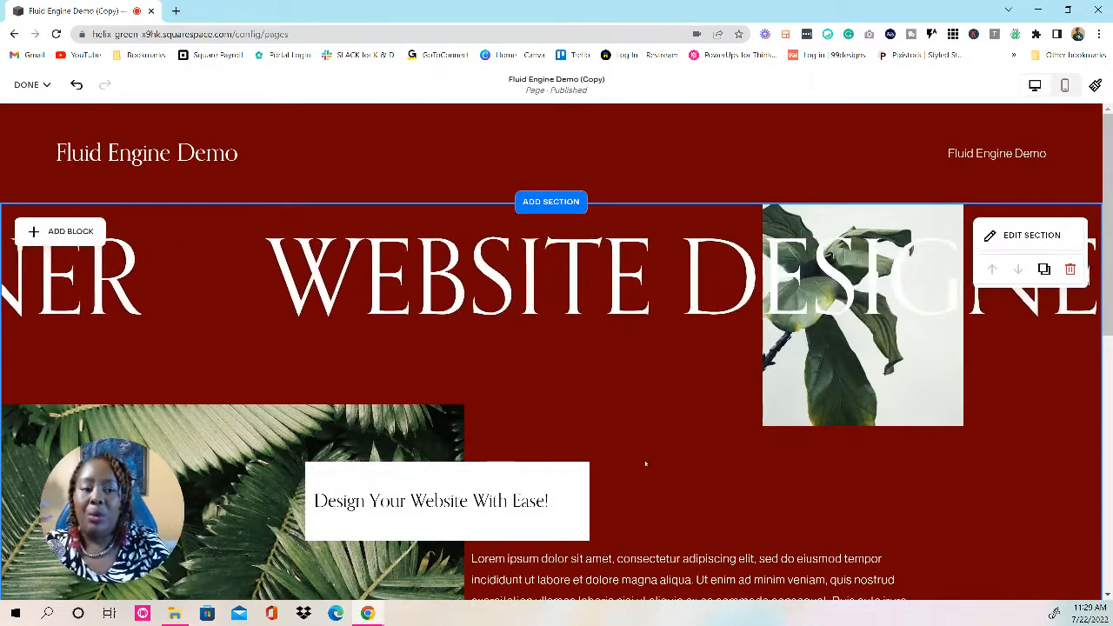
click(30, 84)
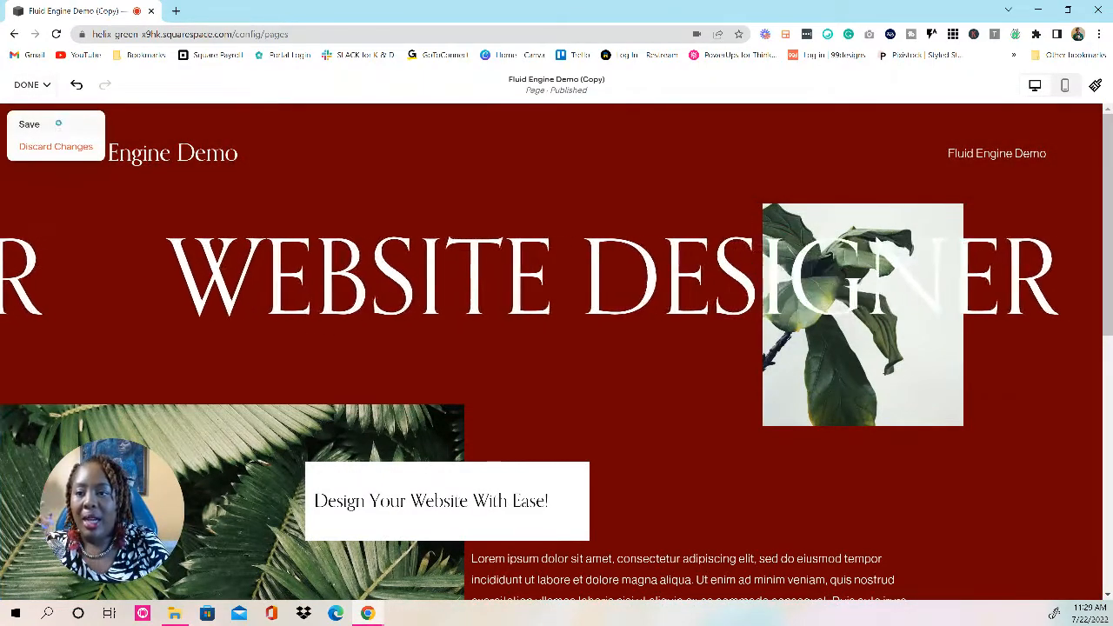
click(35, 120)
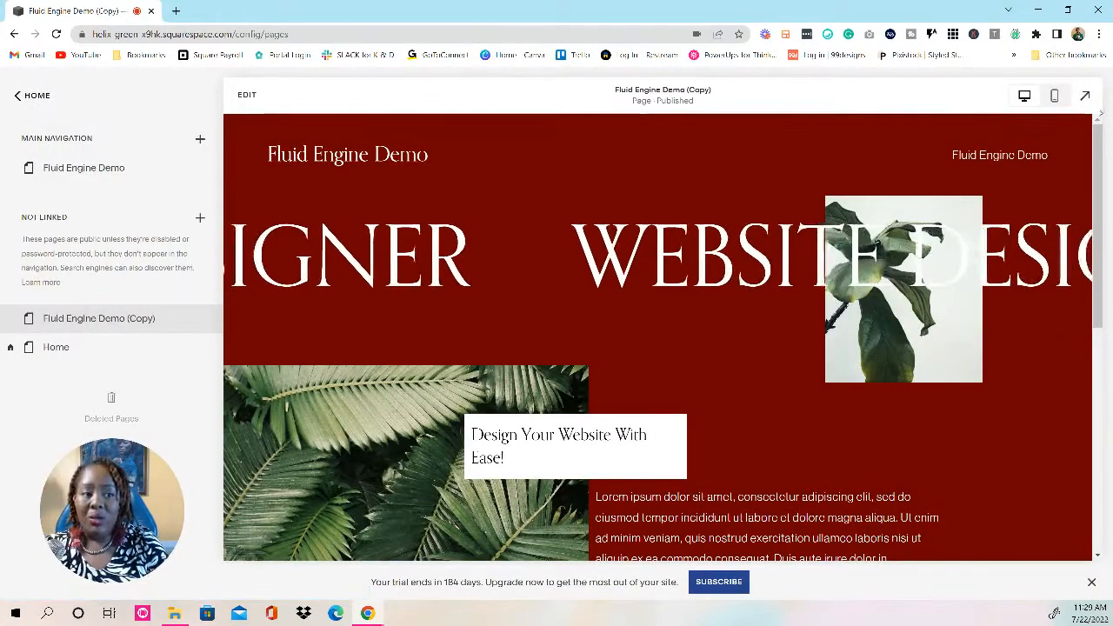
click(1084, 97)
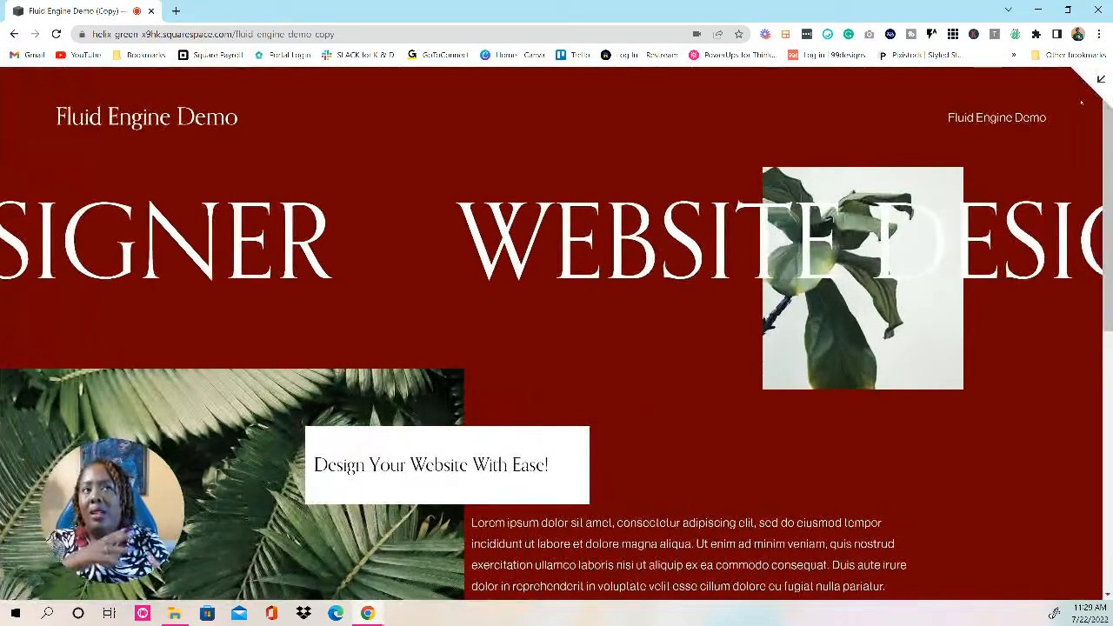